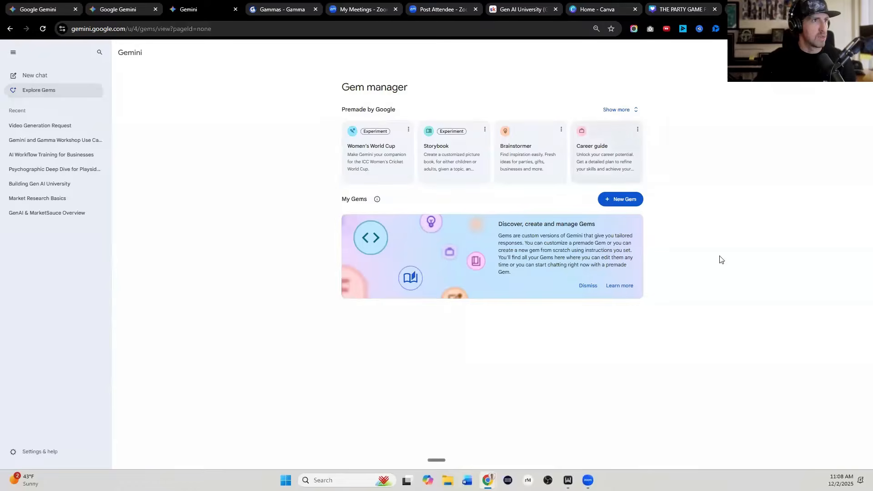
Start a new chat with the side menu collapsed and review the list of available prompt tools.
click(52, 75)
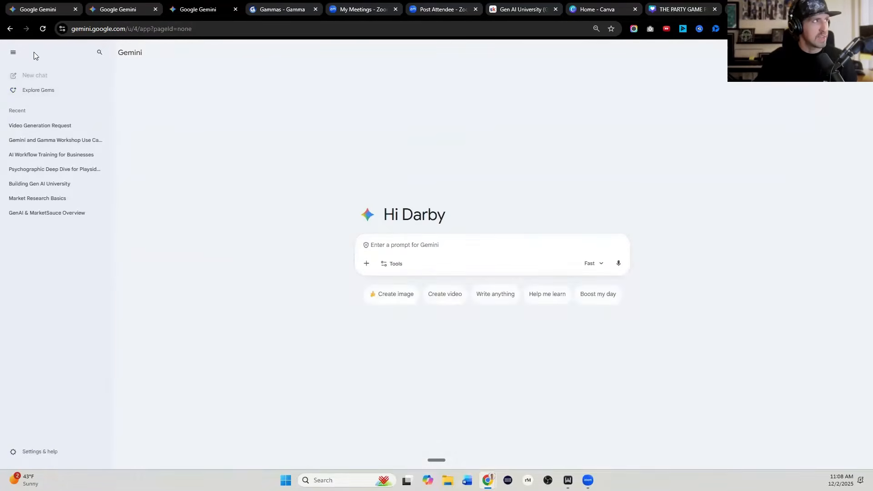
click(13, 53)
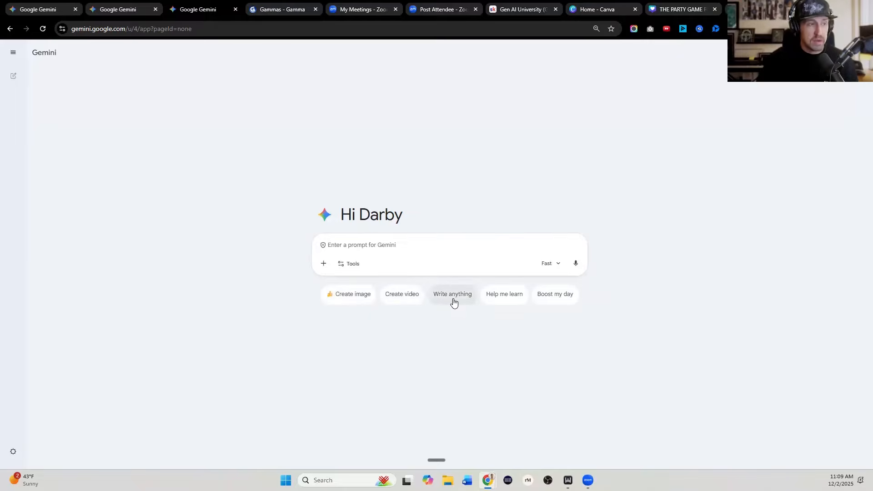
click(355, 269)
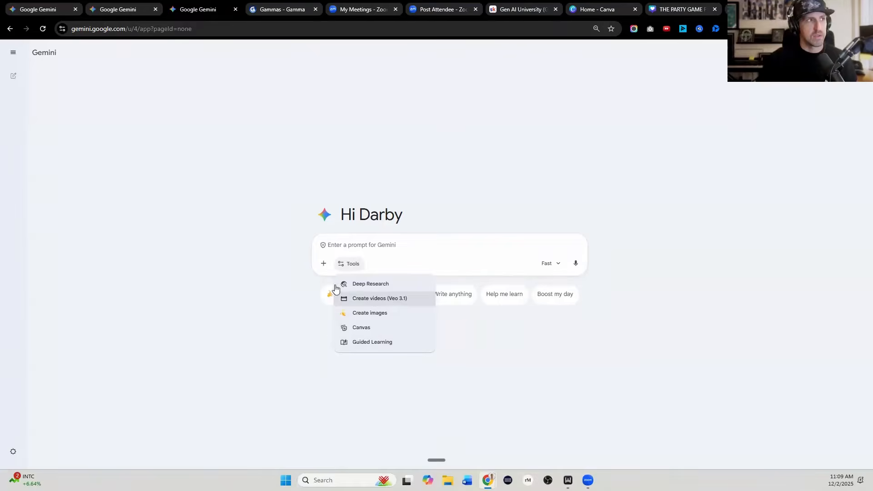
click(283, 268)
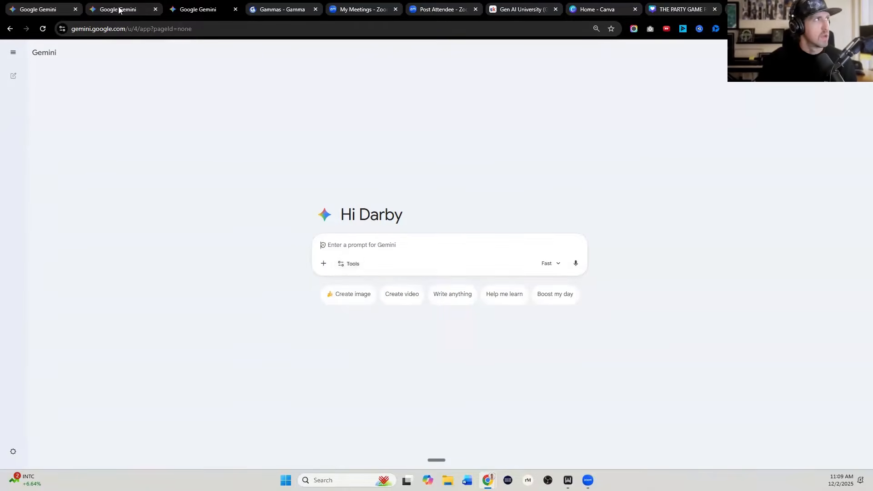
Review the Side Hustle video request in the other chat against its Canva source banner, and play the generated video.
click(123, 13)
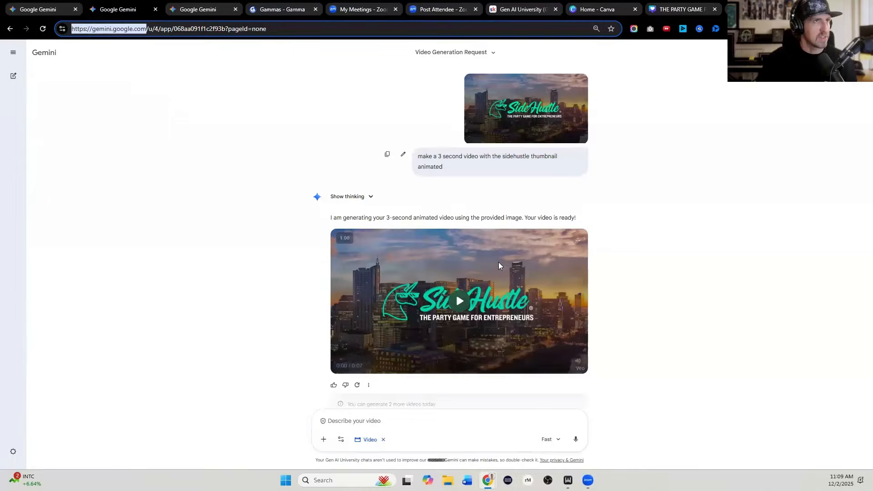
click(681, 10)
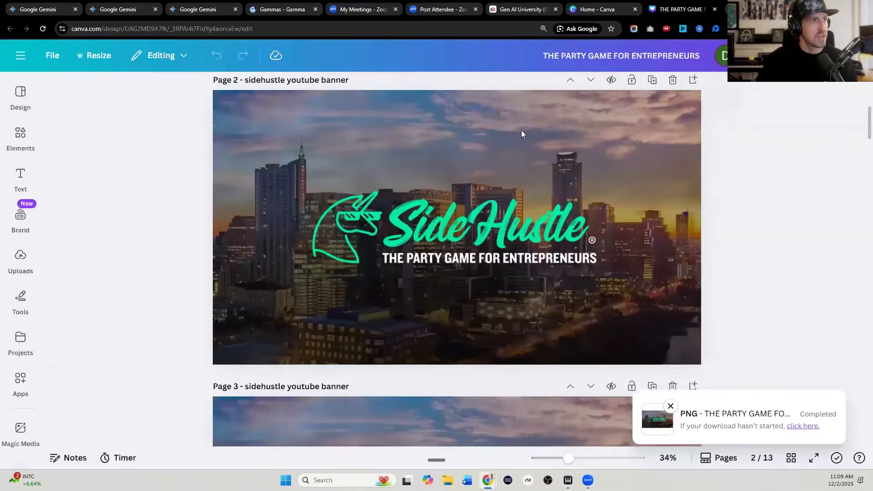
click(123, 10)
drag(451, 175, 418, 157)
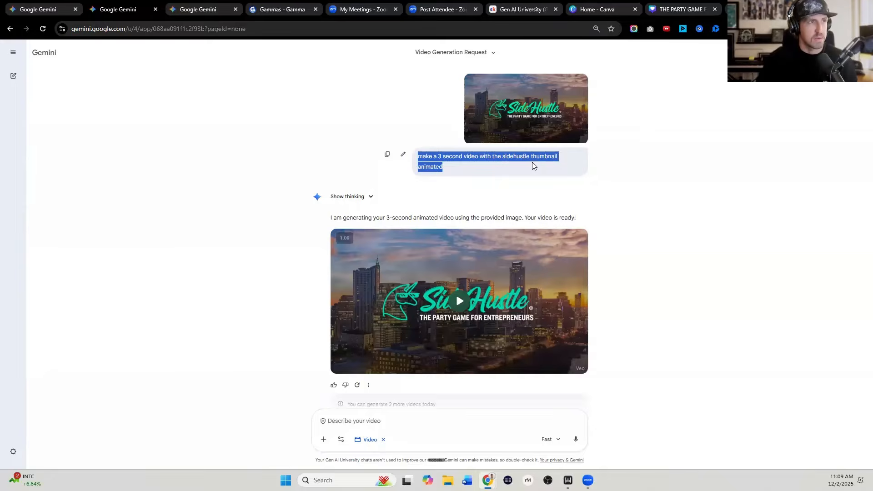
mouse_move(461, 308)
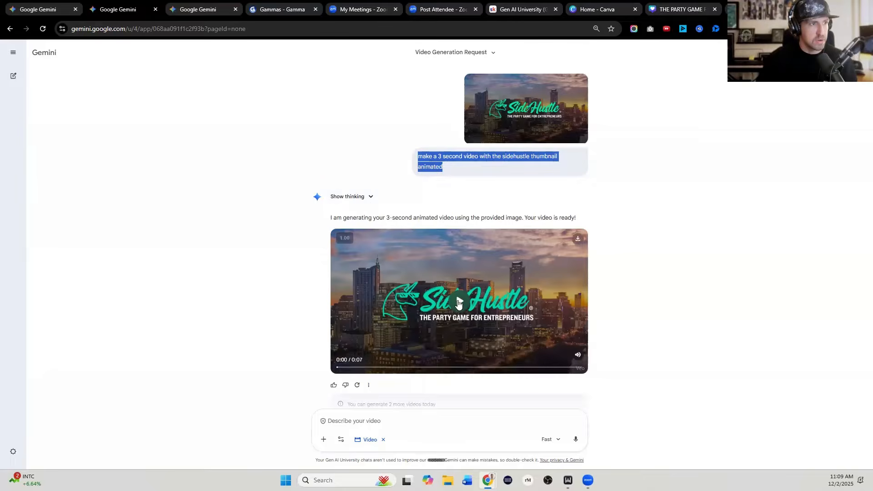
click(459, 305)
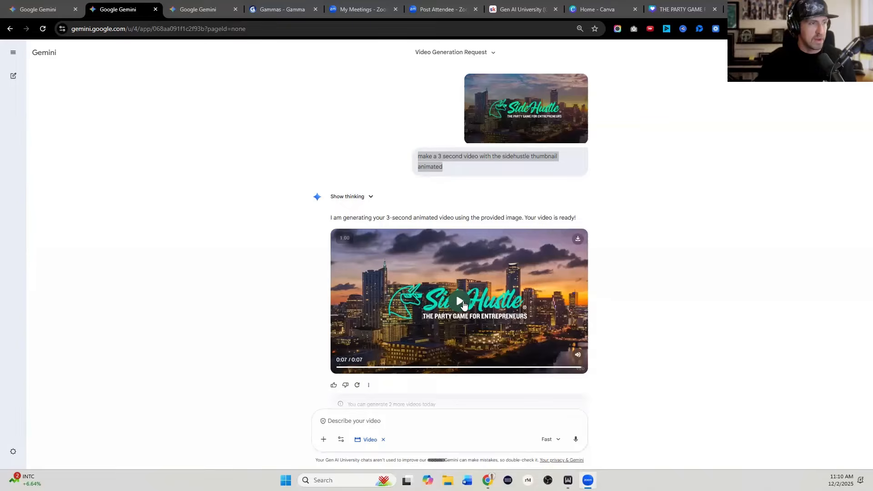
click(463, 306)
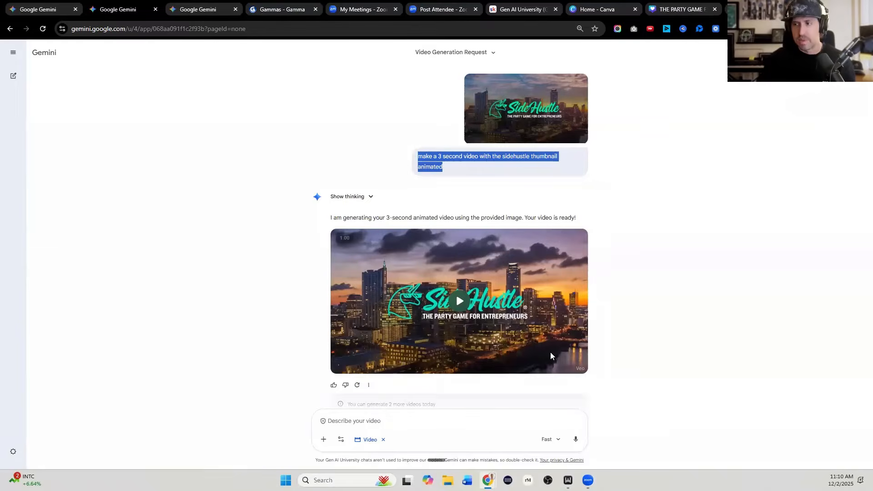
Switch the tool for this chat from video to image creation without starting a new chat.
click(421, 419)
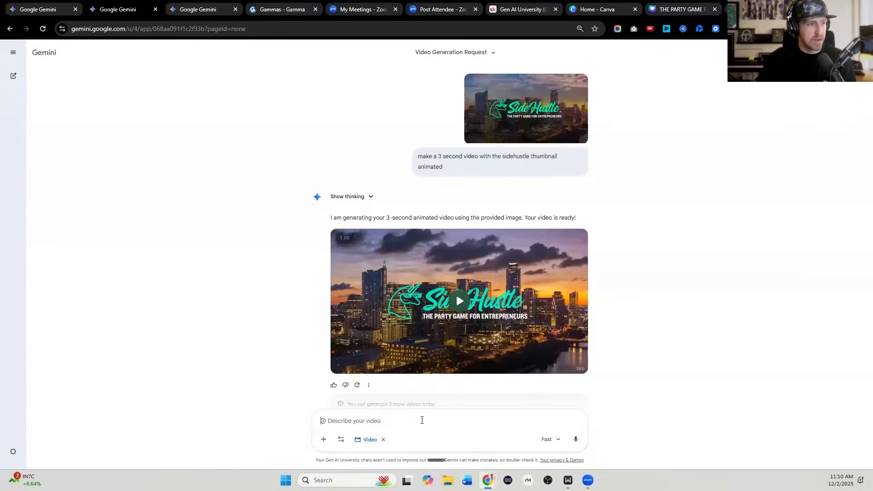
click(384, 441)
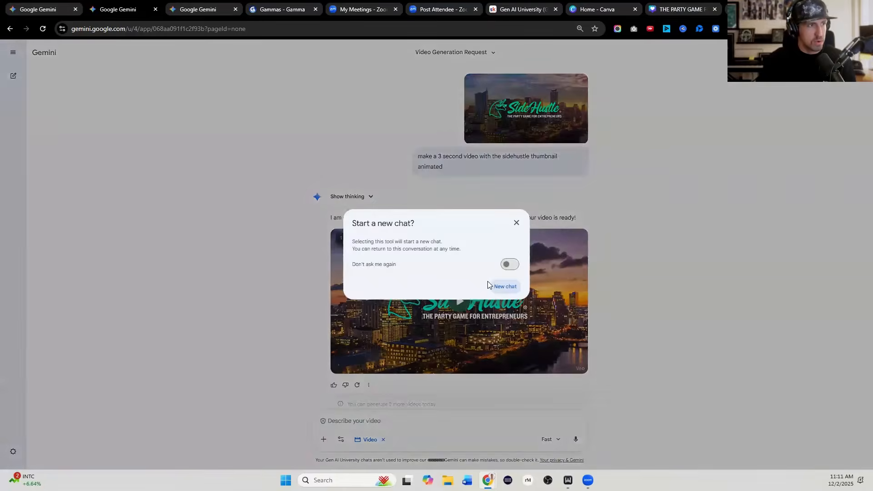
click(517, 222)
click(341, 440)
click(359, 388)
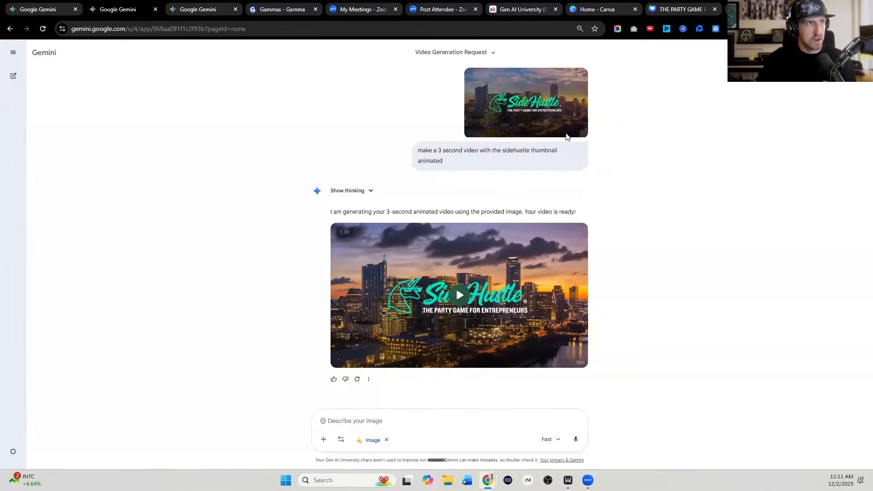
Request another image based on the provided one, optimized for a 300x300 image style but keeping everything else the exact same.
click(344, 421)
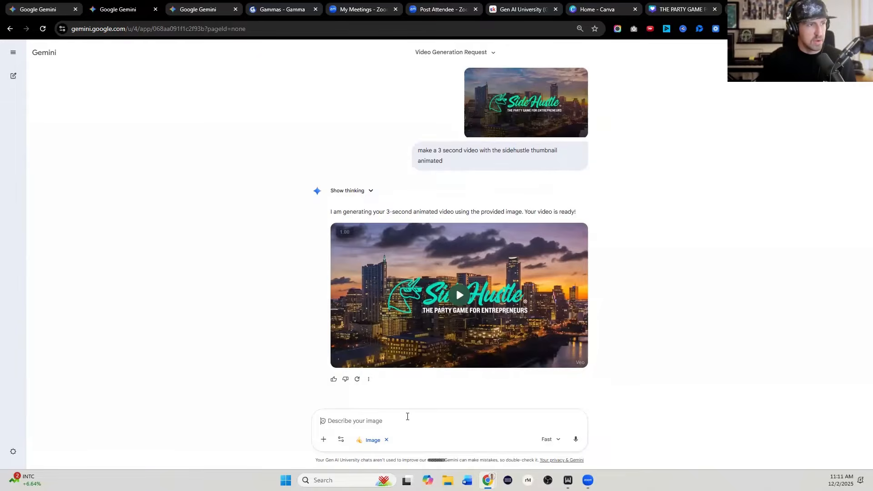
key(ctrl+super)
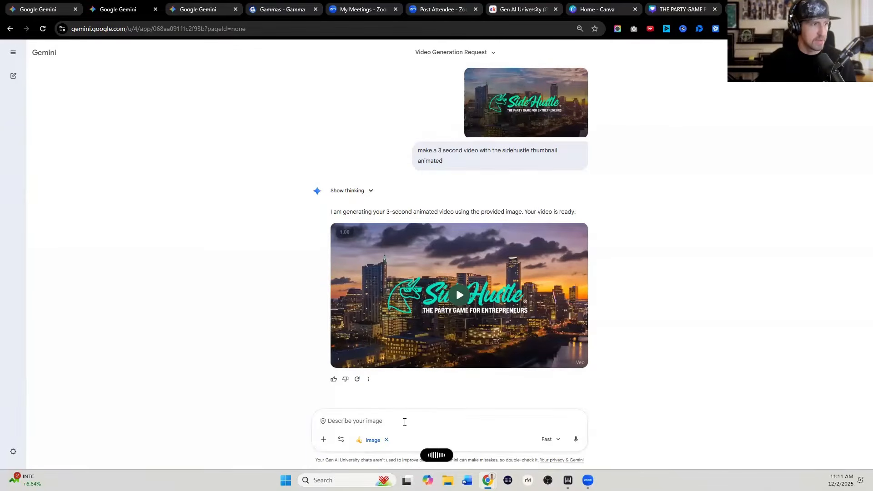
click(575, 440)
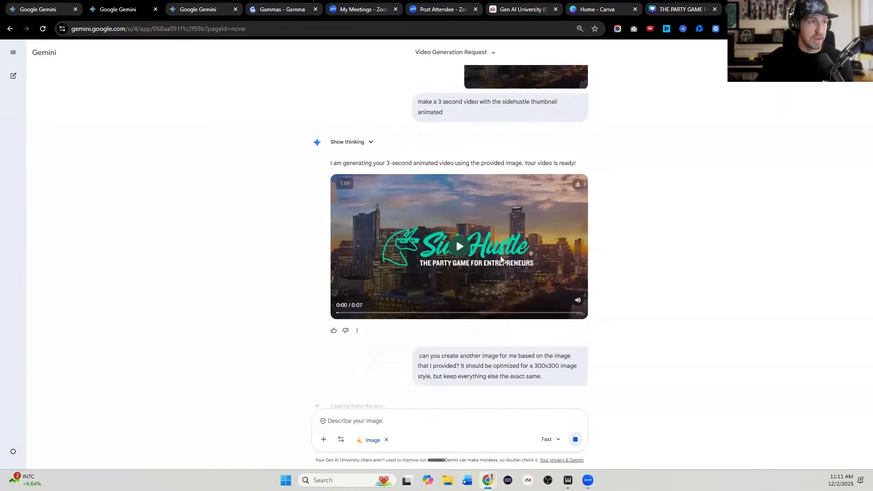
Inspect the generated Side Hustle image enlarged and rate the response as bad.
scroll(523, 264, down, 2)
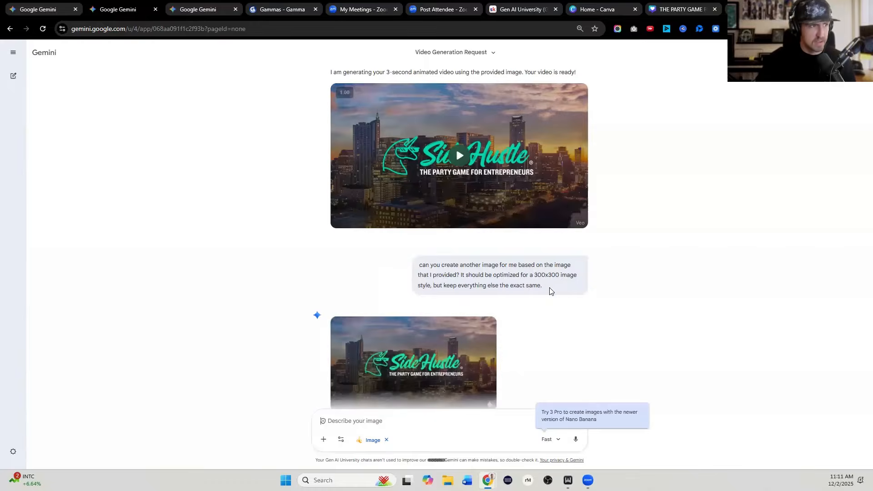
scroll(659, 296, down, 4)
scroll(659, 296, up, 3)
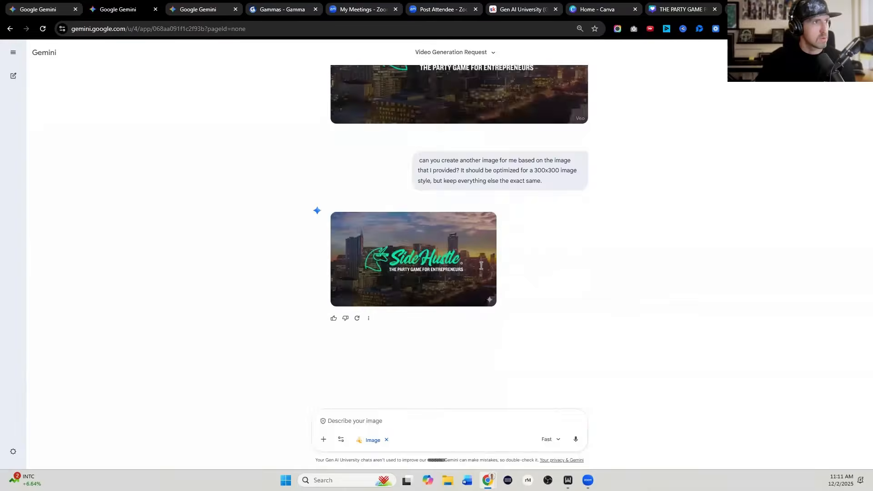
click(485, 296)
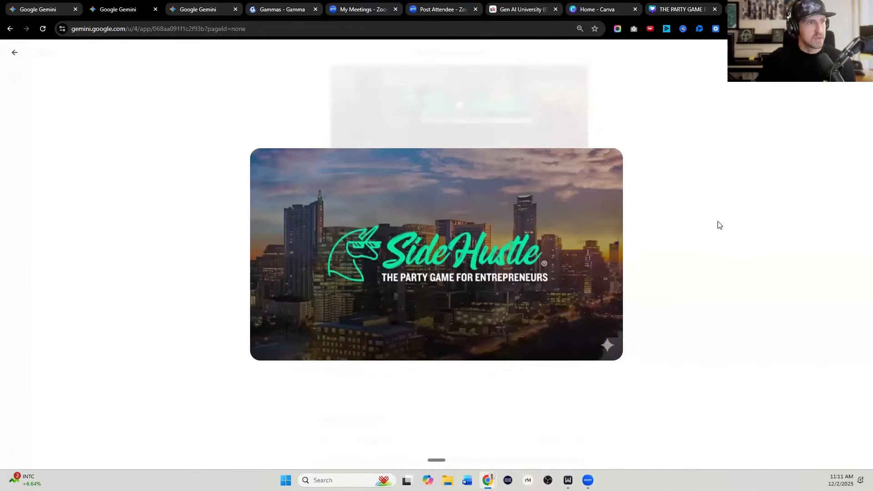
click(748, 226)
click(346, 372)
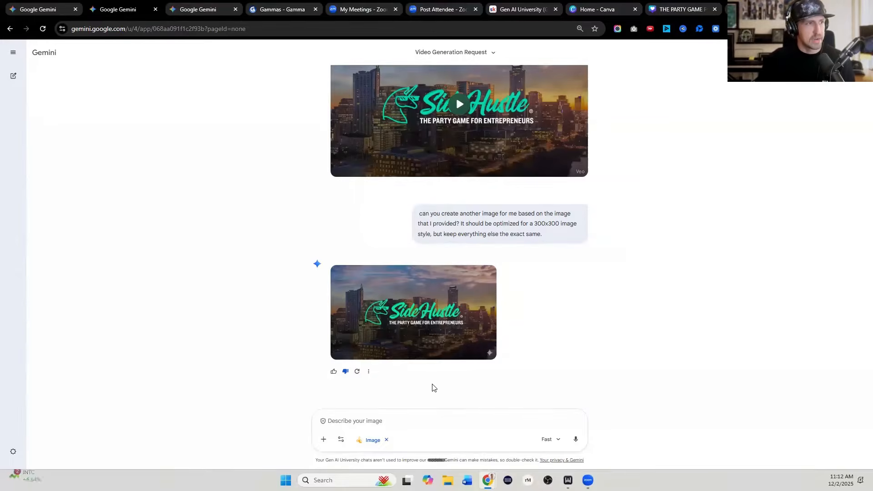
Request an image and a description for a private New Year's Eve party playing the Side Hustle game to raise money for charity.
scroll(595, 307, down, 1)
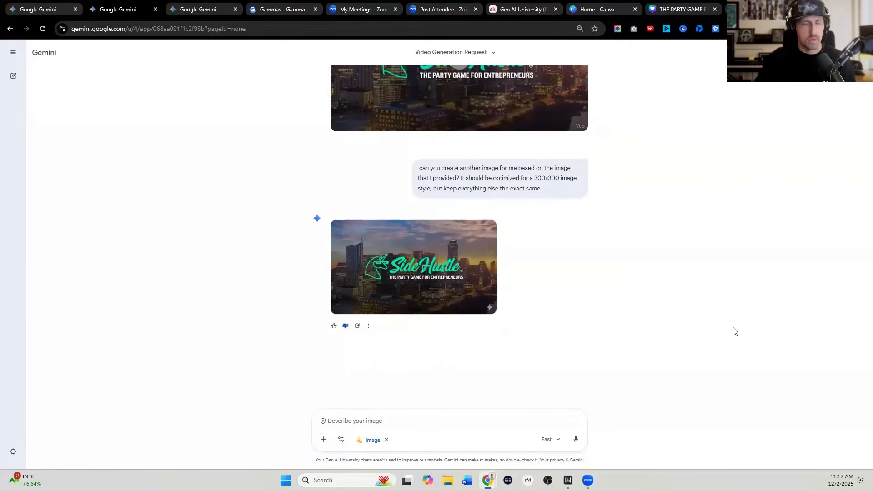
scroll(560, 323, down, 1)
scroll(562, 324, up, 3)
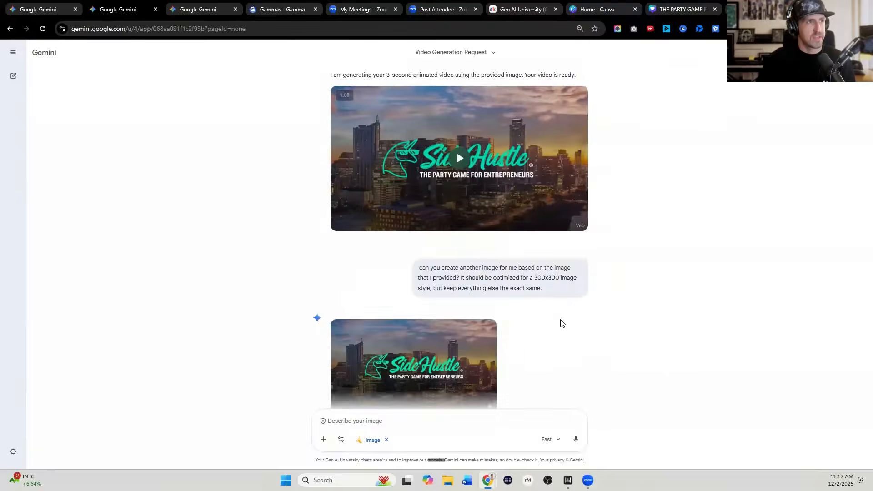
scroll(562, 324, up, 3)
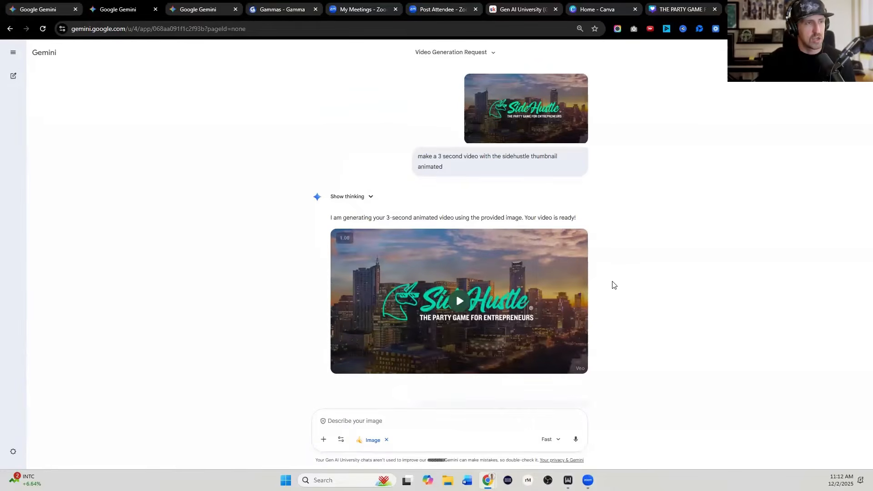
scroll(612, 285, down, 2)
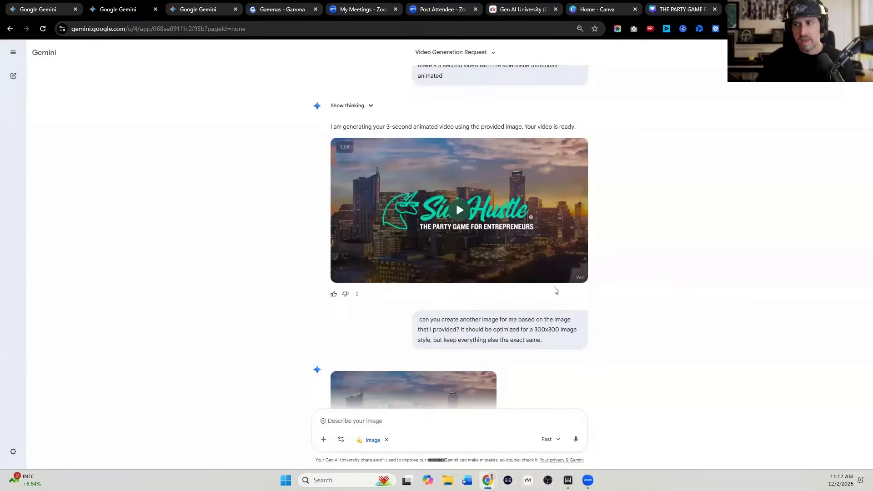
scroll(523, 282, down, 2)
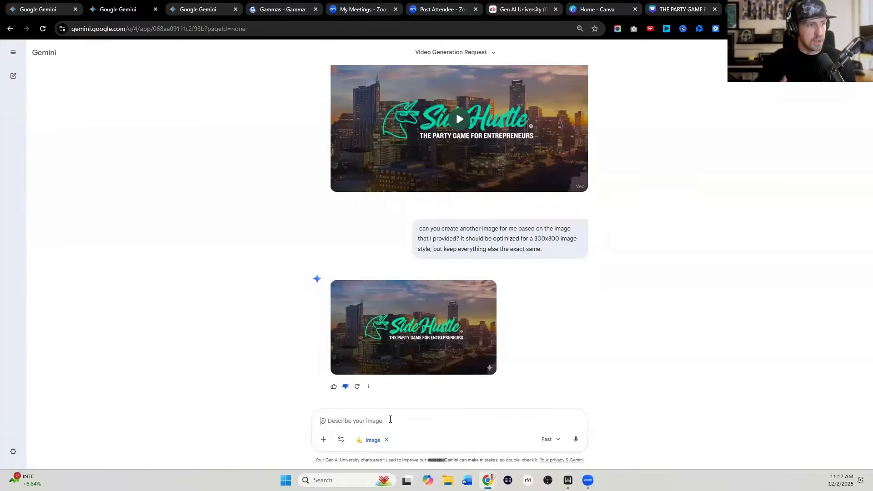
key(ctrl+super)
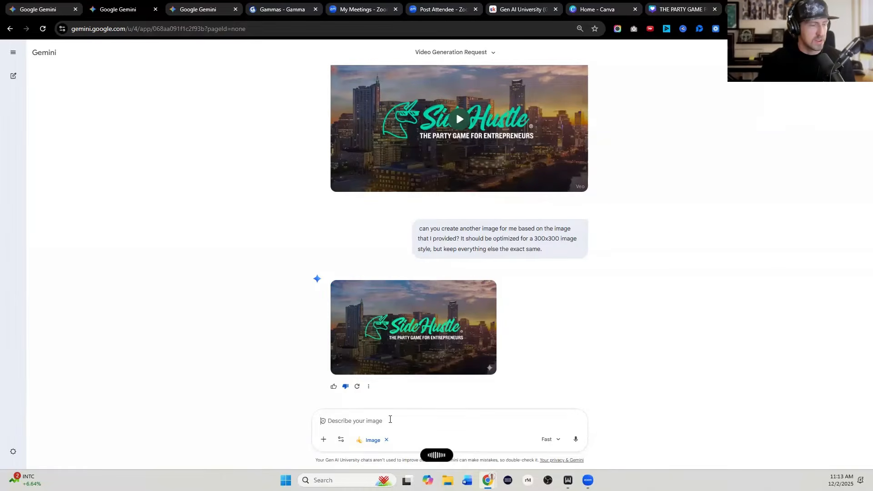
key(Return)
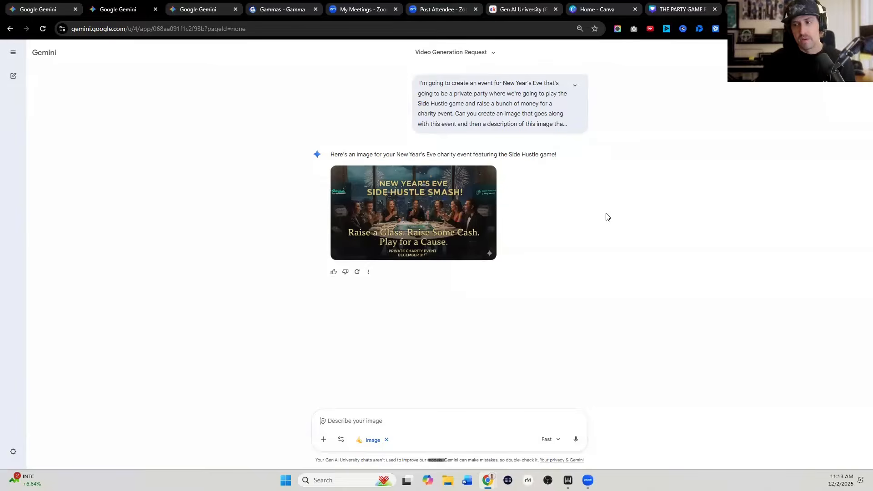
Examine the New Year's Eve event image enlarged, including its headline and the charity name screen.
click(457, 210)
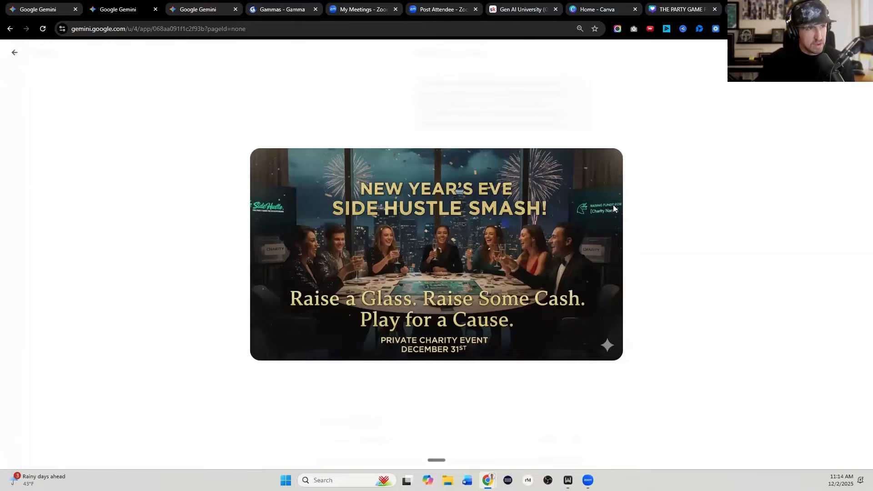
click(644, 216)
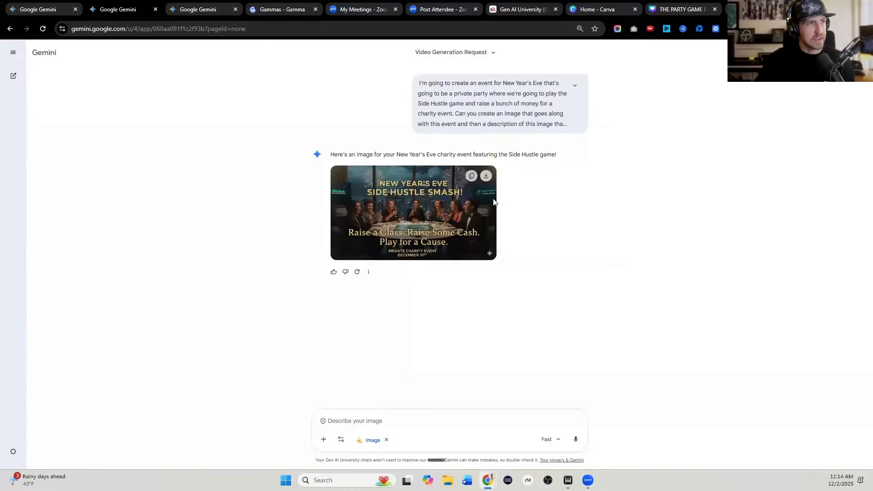
click(493, 200)
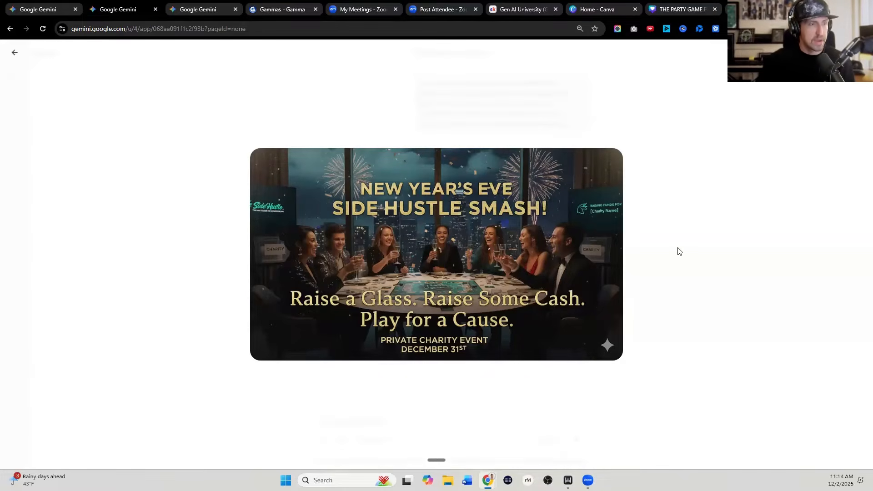
click(656, 235)
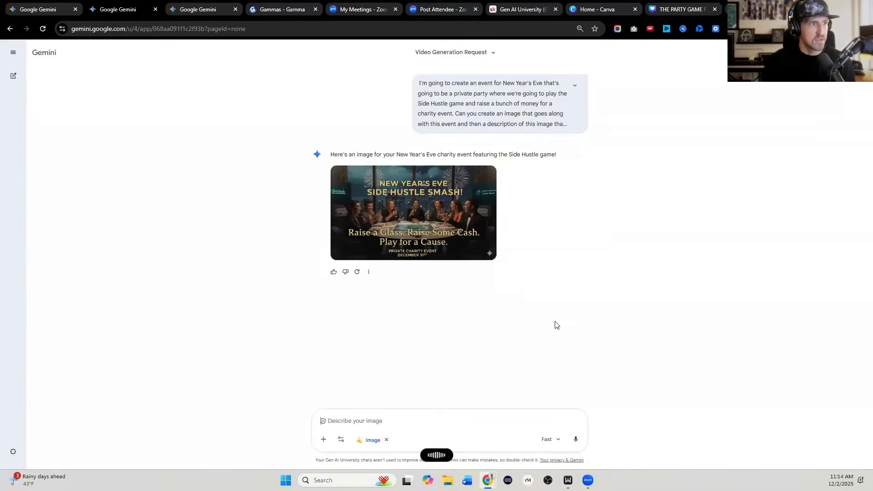
Request changing the charity name on the image's right-hand screen to "Hustle for a Cause".
key(ctrl+super)
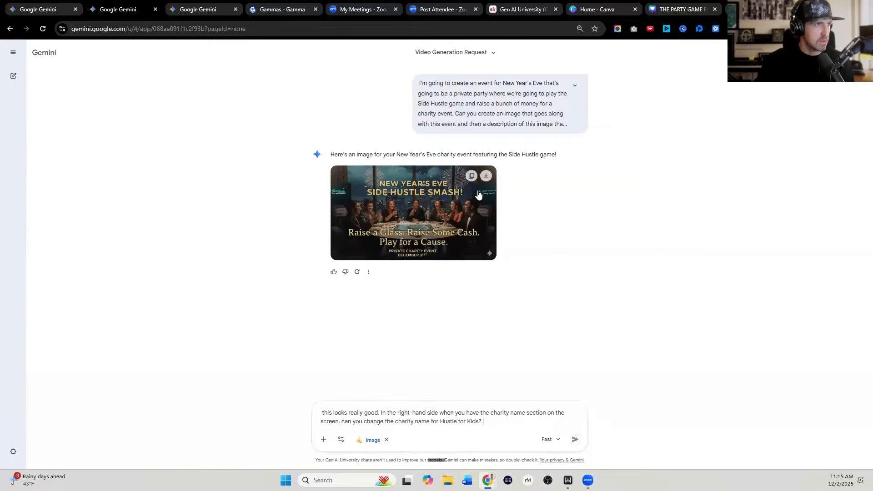
double_click(475, 420)
text(a Cause)
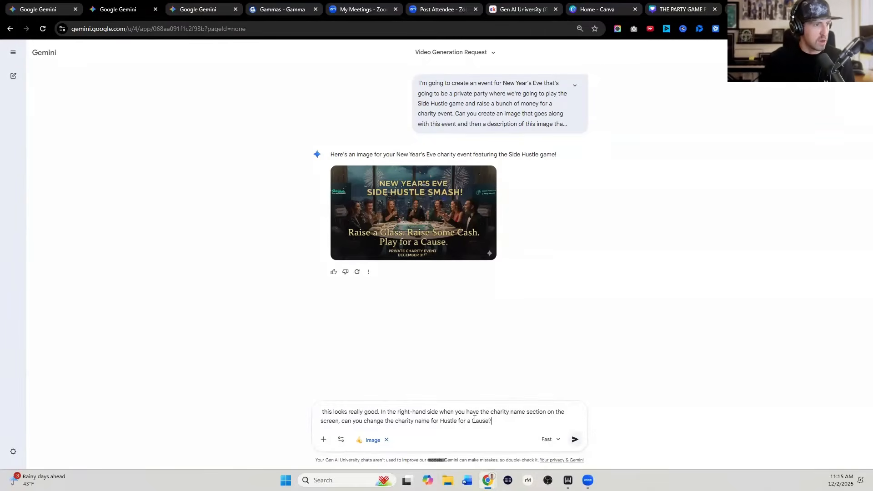
click(441, 421)
text(")
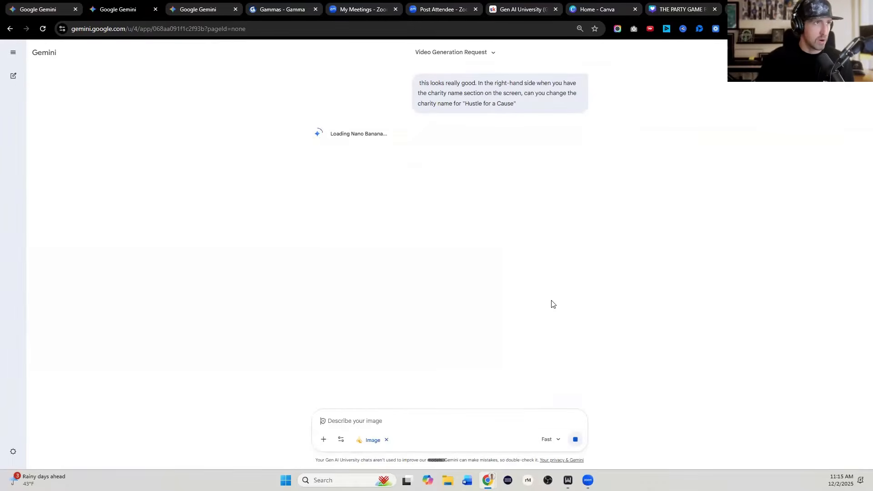
scroll(553, 301, up, 3)
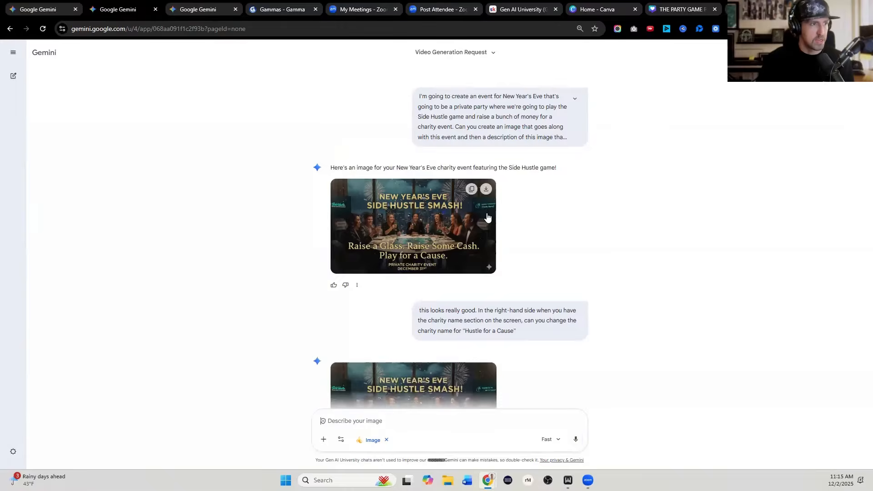
Examine the revised event image enlarged, checking the charity name on its right-hand screen.
scroll(487, 218, down, 2)
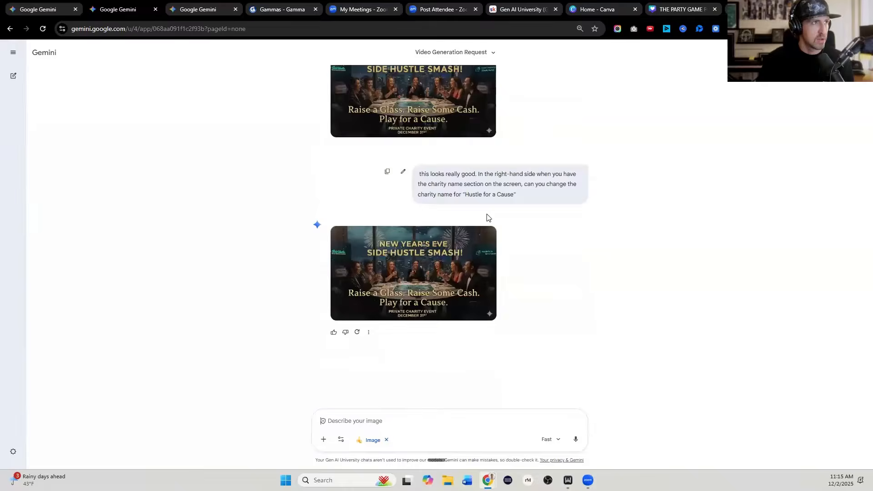
scroll(447, 141, up, 1)
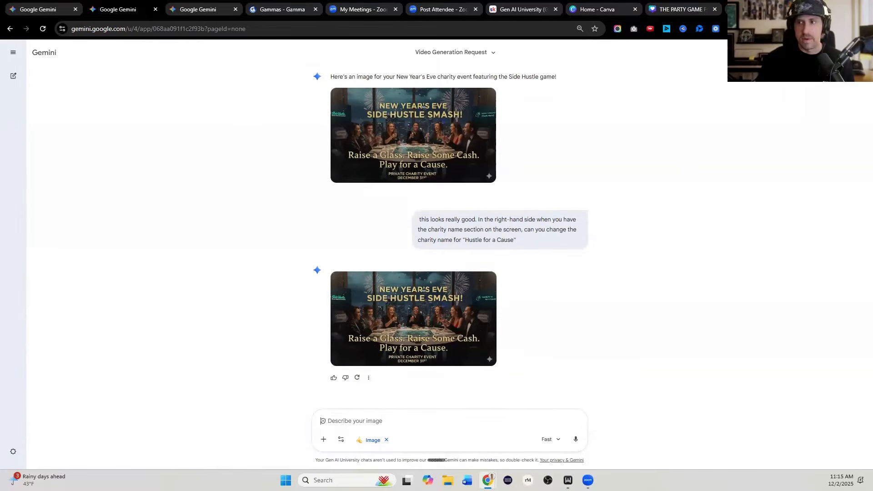
click(482, 316)
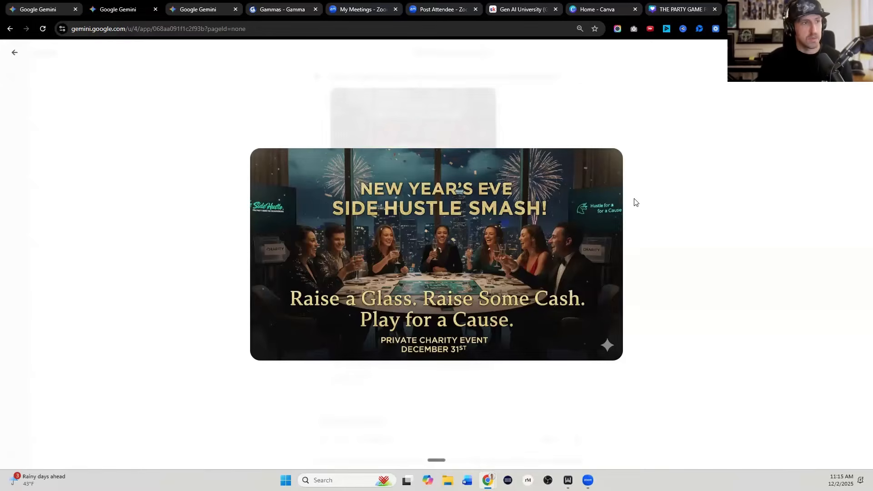
click(770, 109)
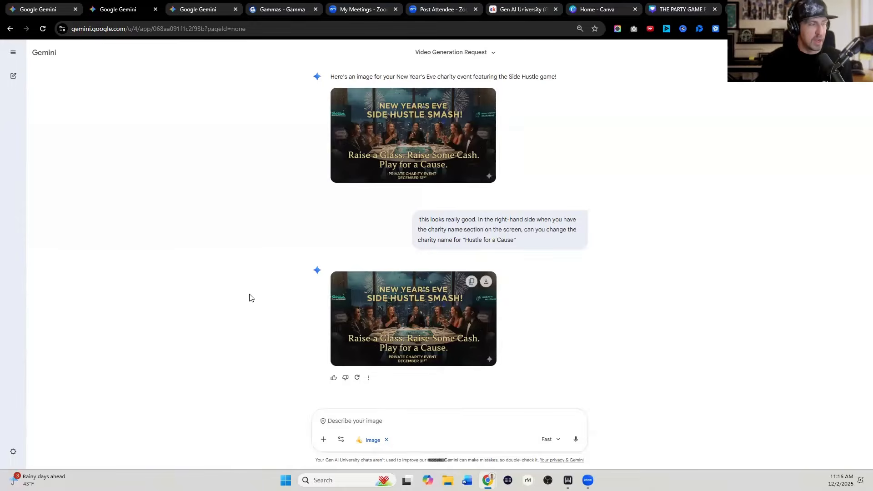
Ask for the image's charity wording to read exactly "Hustle for a Cause" and for that image to be produced for the marketing material.
click(366, 420)
key(ctrl+super)
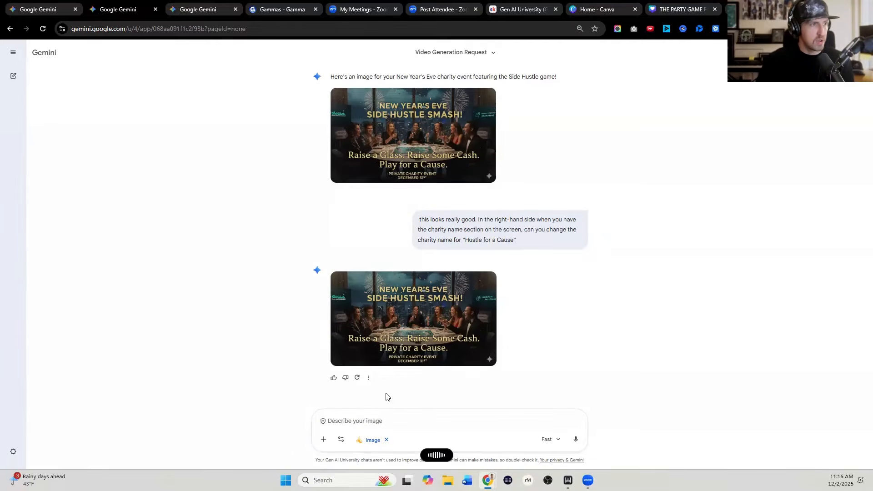
mouse_move(493, 305)
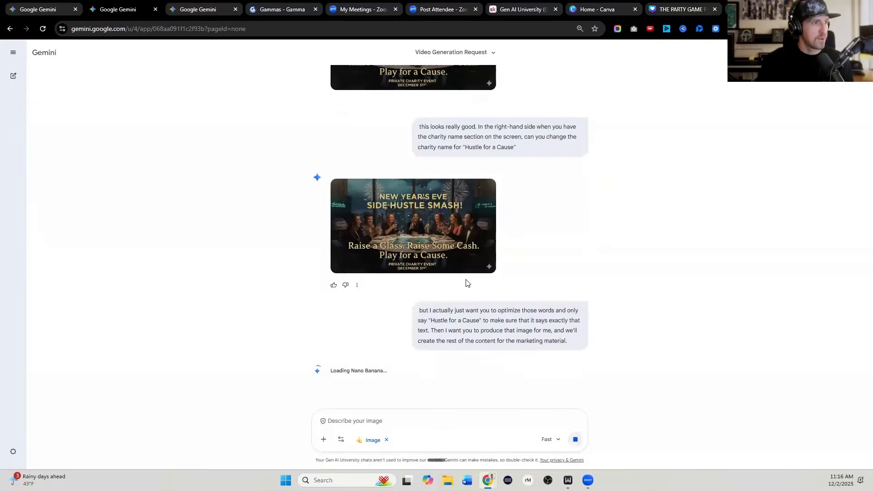
Examine the newly regenerated event image enlarged, checking the exact wording on the charity screen.
scroll(467, 283, down, 1)
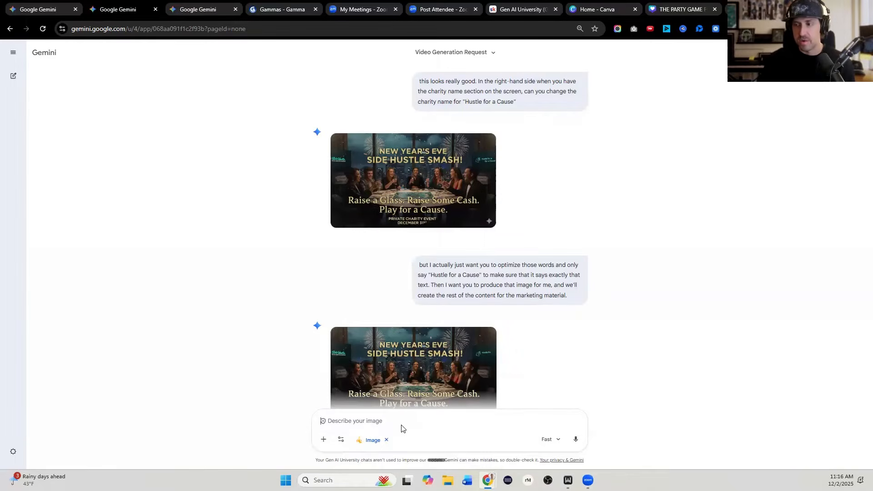
mouse_move(348, 399)
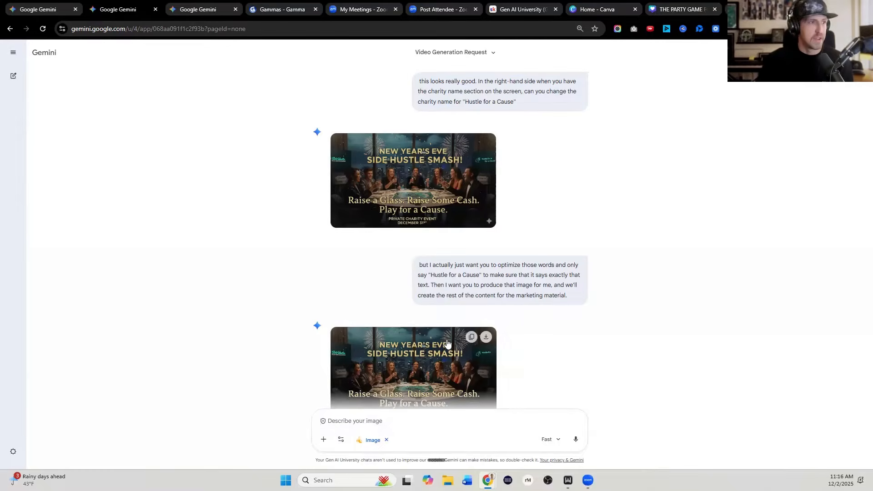
scroll(455, 341, down, 1)
click(484, 315)
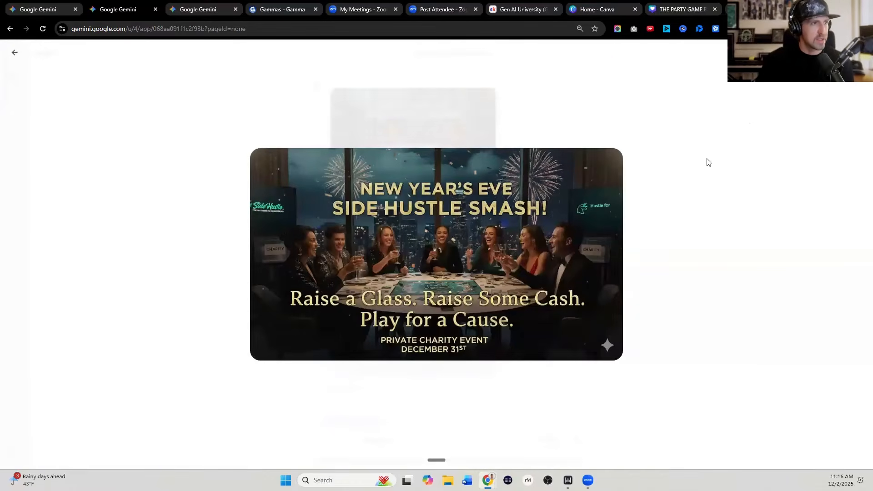
click(653, 234)
scroll(501, 359, down, 2)
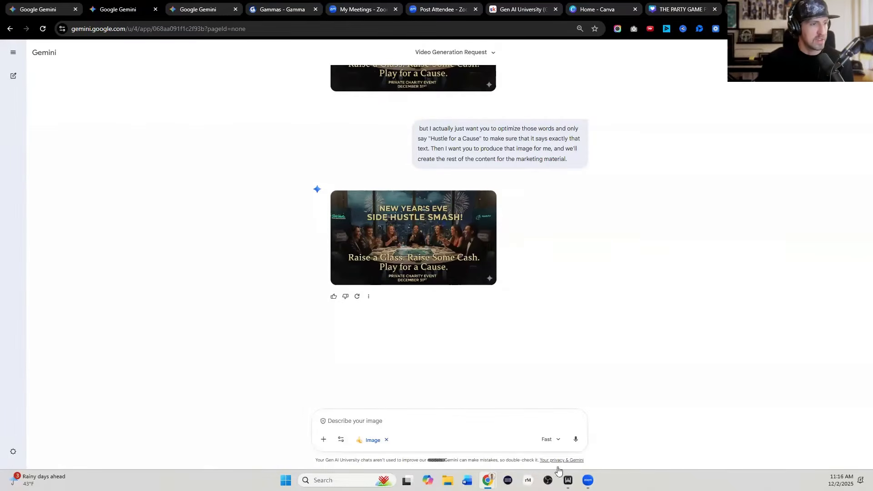
scroll(429, 315, up, 1)
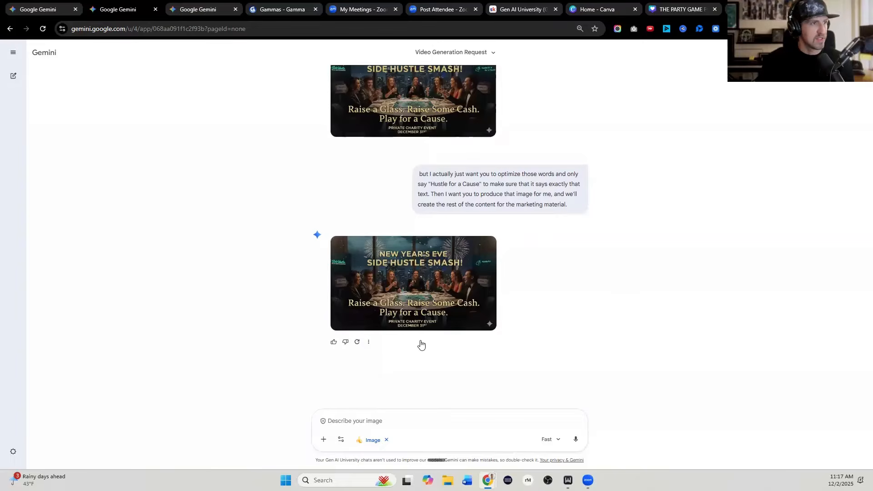
Turn off the image creation tool and try selecting Create videos (Veo 3.1), staying in the current chat.
click(341, 439)
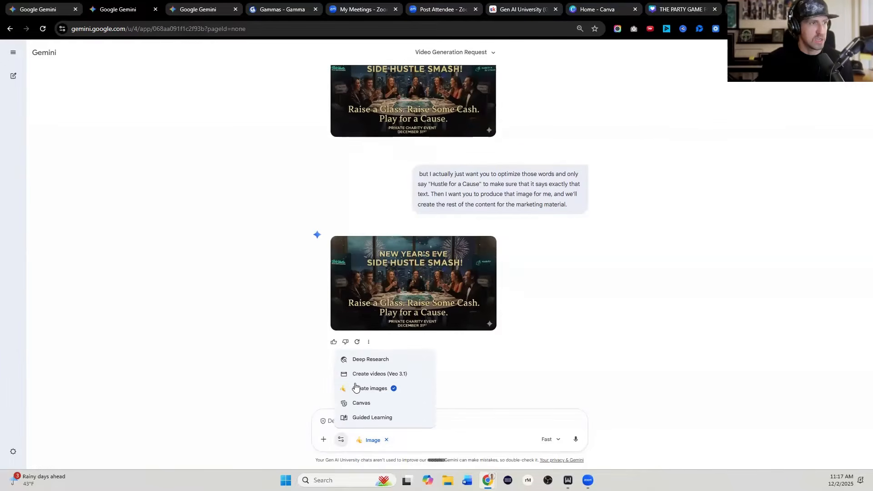
click(380, 377)
click(509, 287)
click(344, 440)
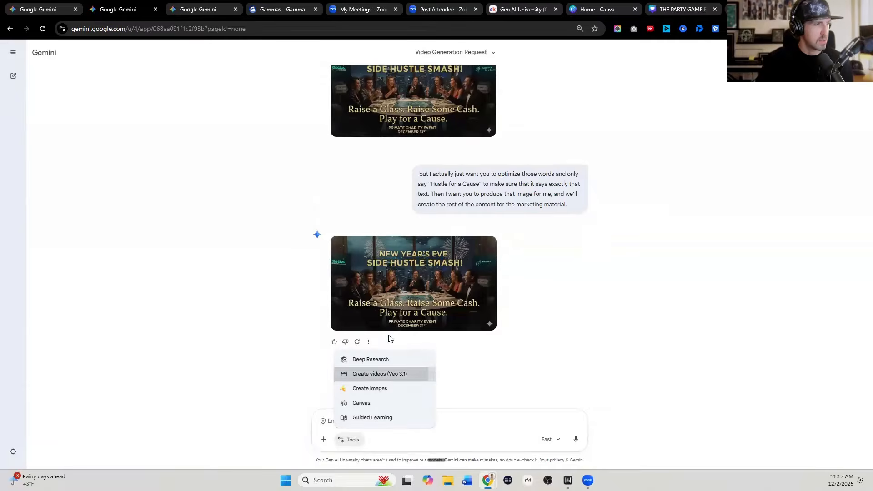
click(388, 374)
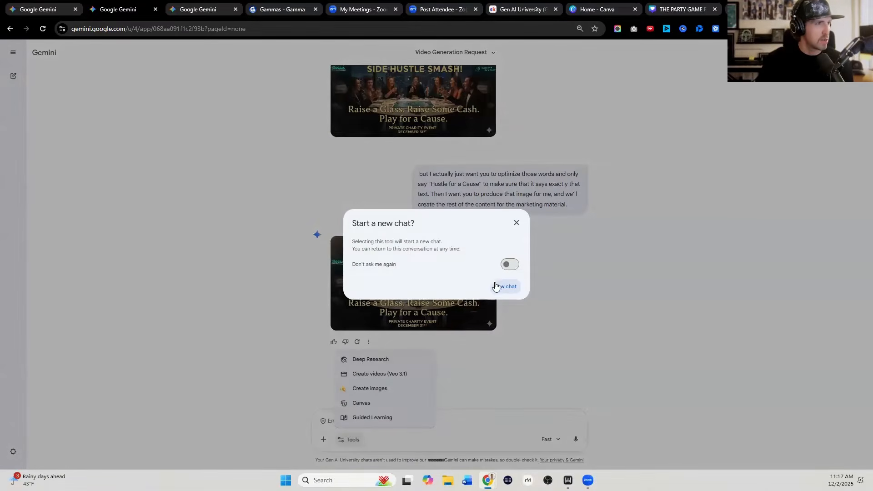
click(516, 222)
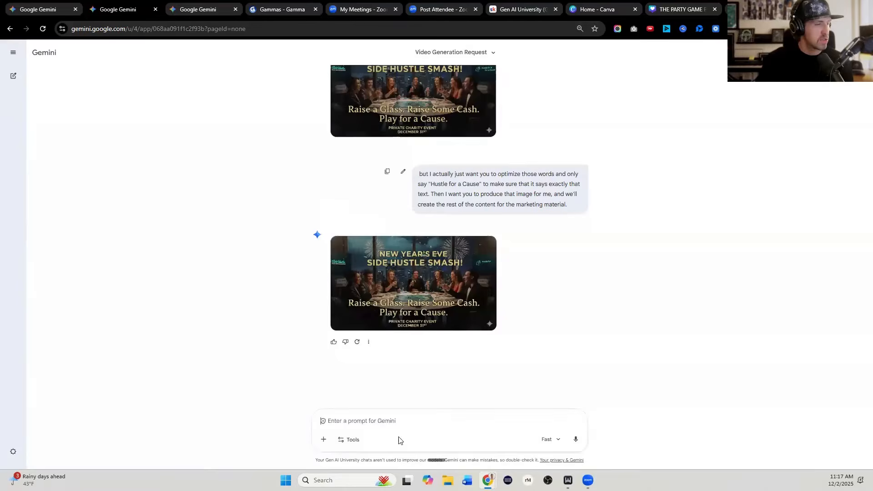
Request using VO3 to create an animated image of the event scene where everybody at the table is raising their glasses up.
key(ctrl+super)
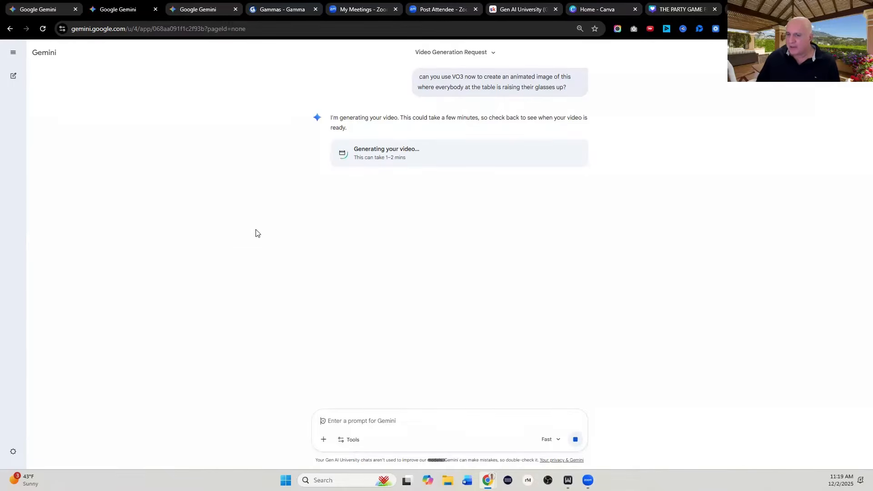
scroll(258, 233, up, 1)
scroll(258, 234, down, 1)
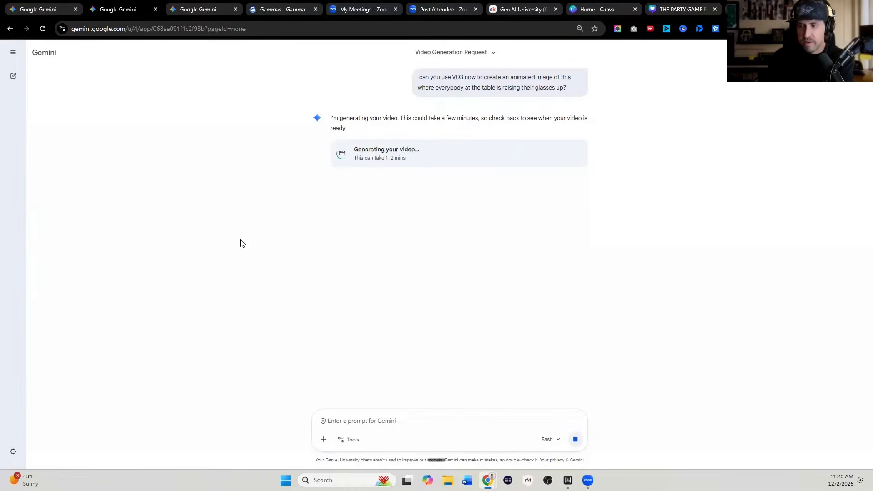
Play the generated video to check how it animates the scene.
scroll(392, 220, up, 8)
scroll(430, 218, up, 10)
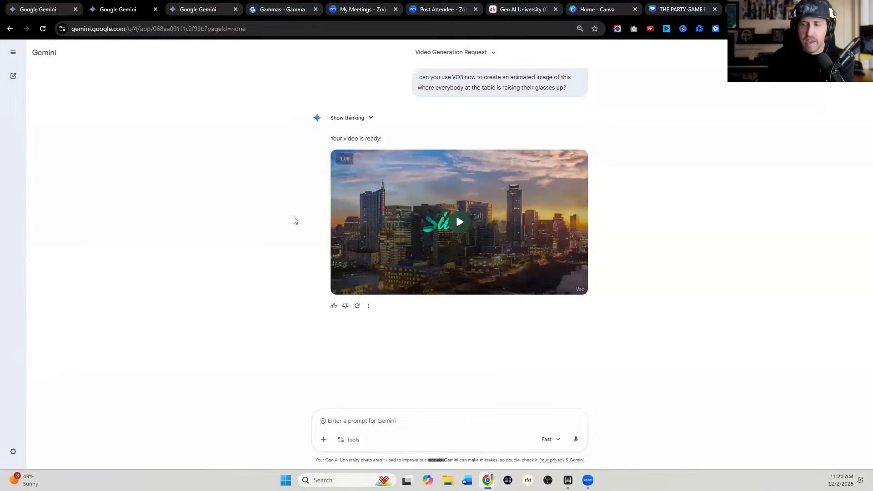
mouse_move(458, 223)
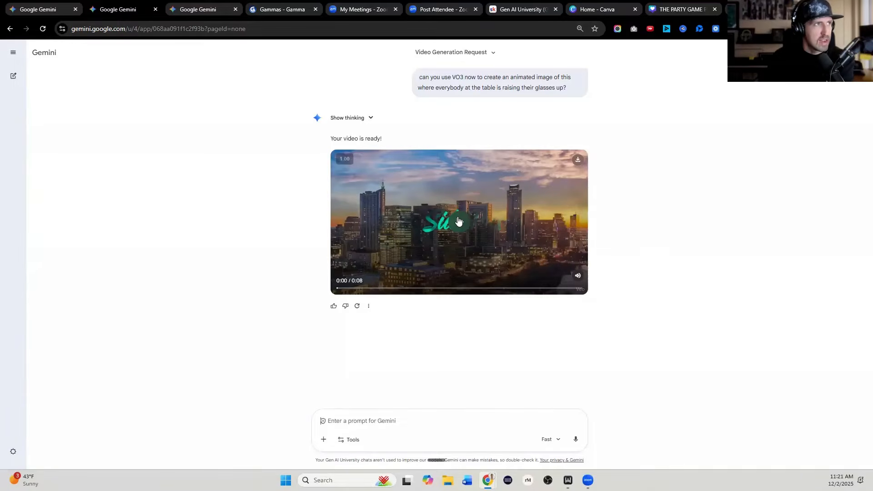
click(459, 222)
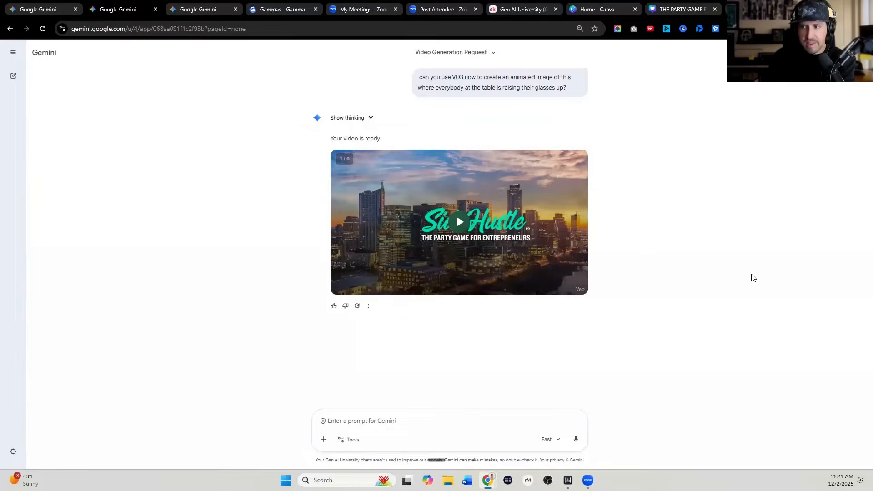
Download the original New Year's Eve event image and its first "Hustle for a Cause" revision at full size.
scroll(605, 271, up, 15)
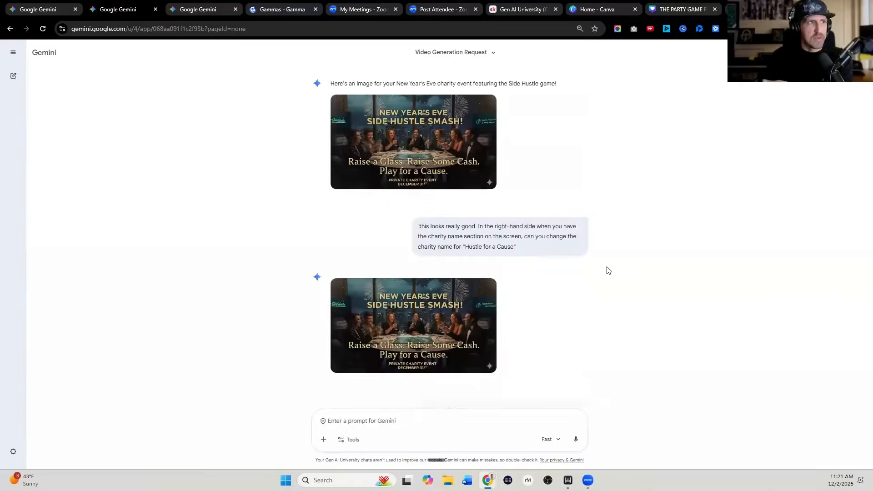
scroll(548, 179, up, 6)
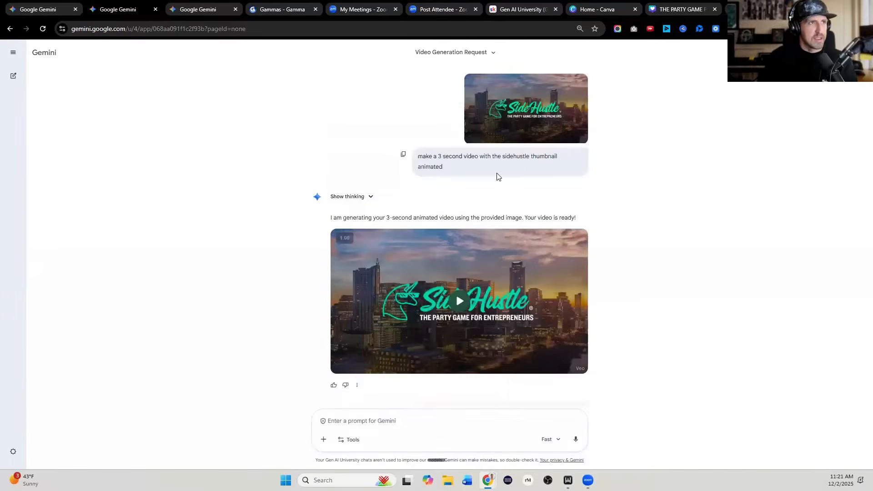
scroll(499, 176, down, 4)
scroll(499, 175, down, 5)
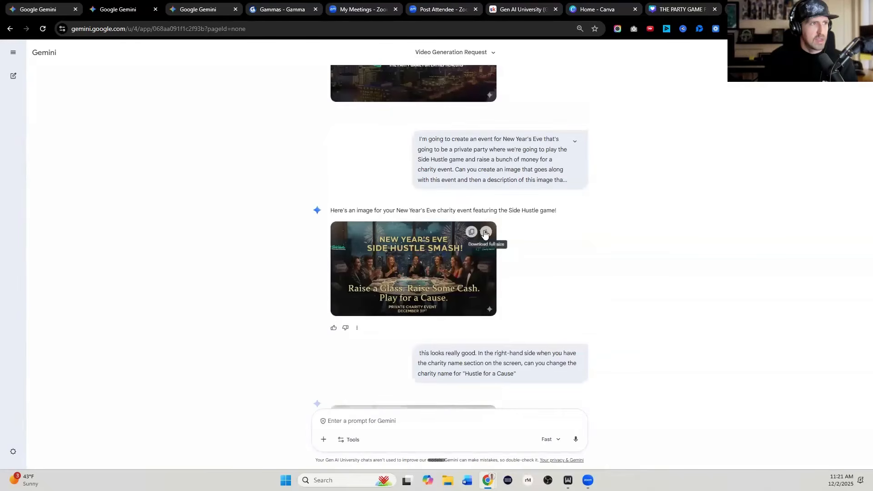
click(487, 233)
scroll(552, 232, down, 6)
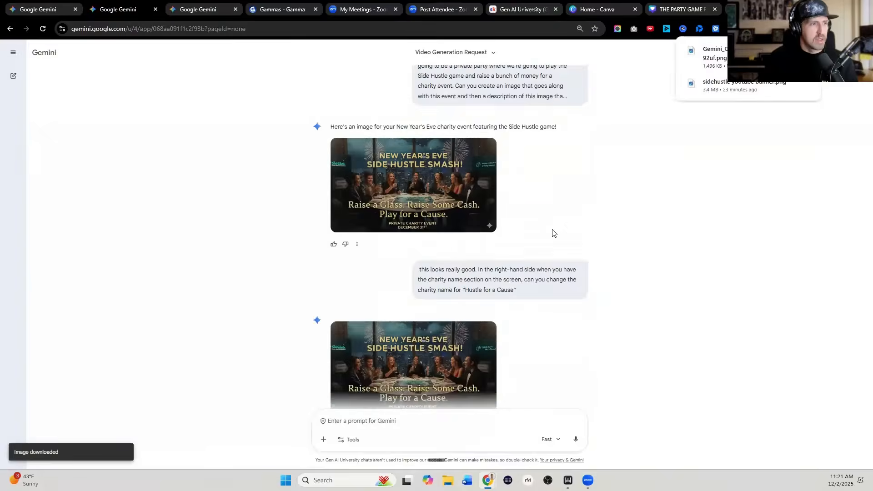
scroll(483, 163, up, 1)
click(487, 189)
Attach the downloaded event image and resubmit the earlier VO3 prompt about everybody at the table raising their glasses.
scroll(574, 206, down, 9)
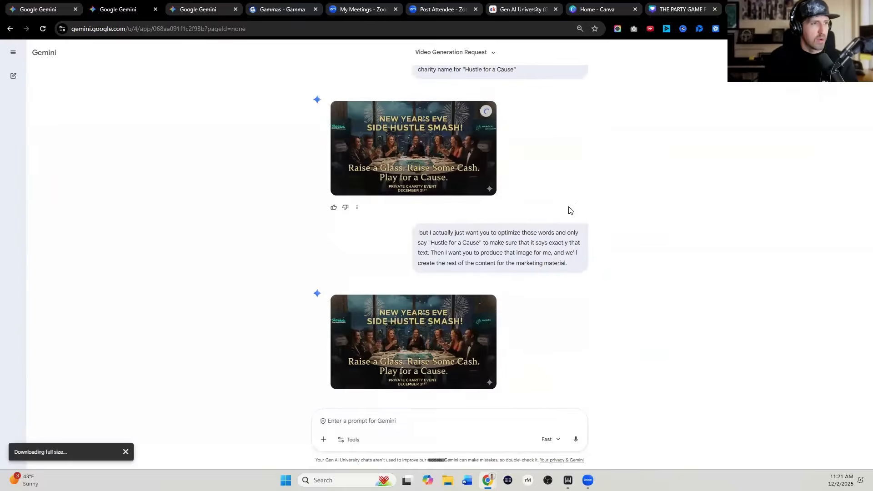
triple_click(500, 102)
key(ctrl+c)
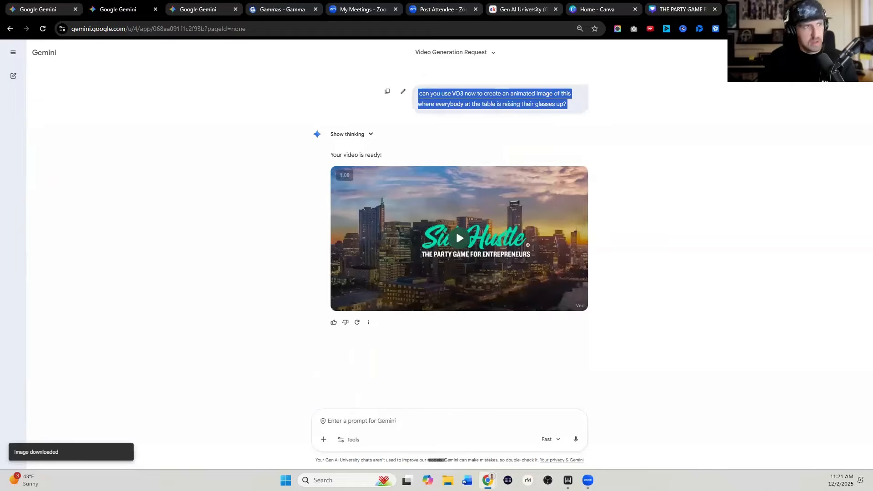
click(814, 28)
drag(753, 73, 380, 416)
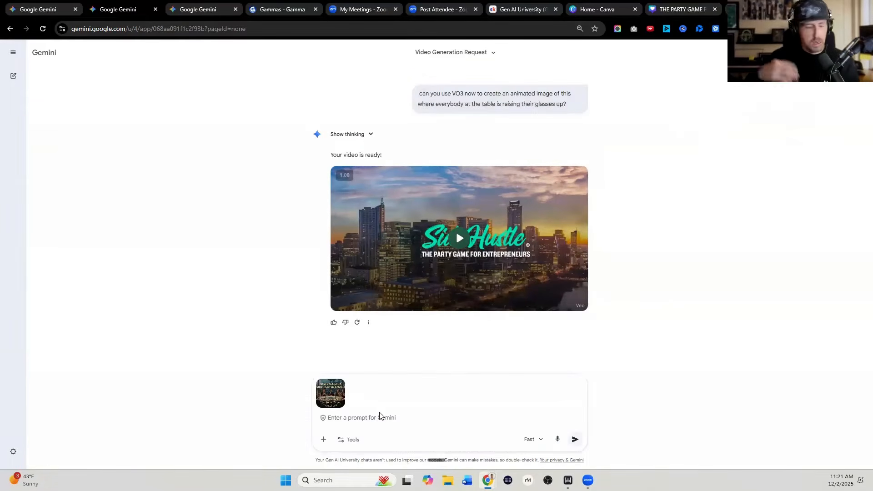
key(ctrl+v)
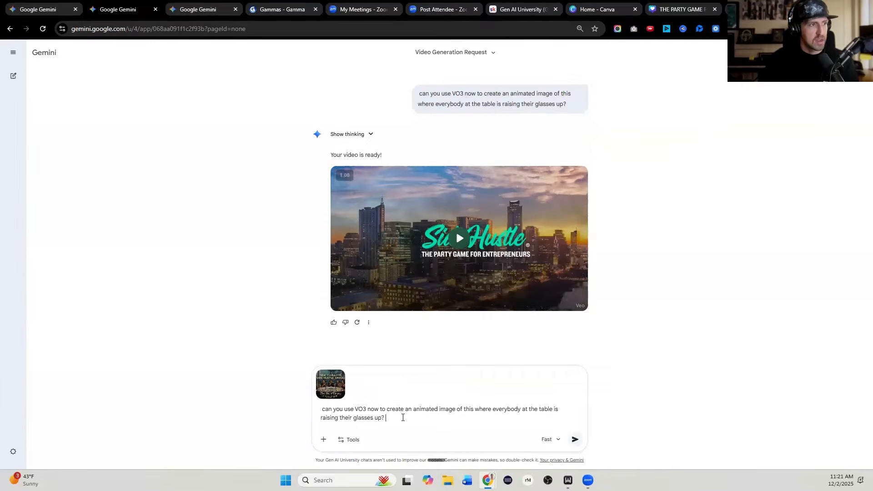
key(Return)
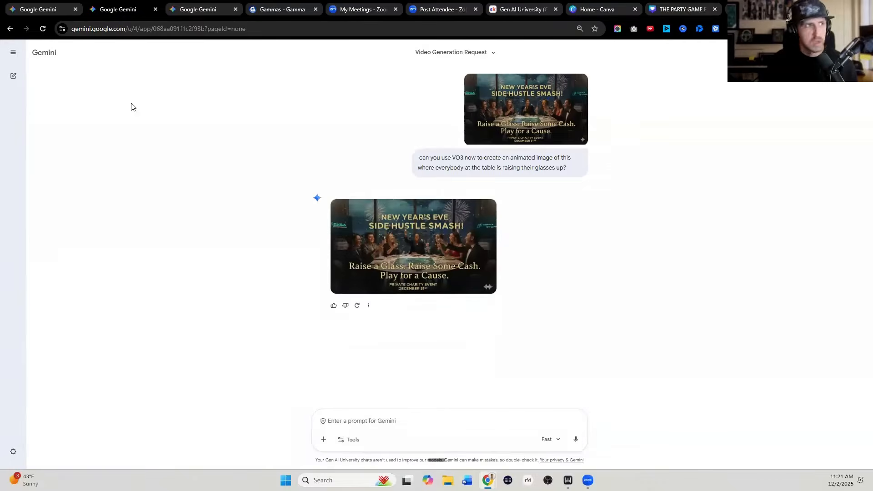
View the returned image enlarged and resubmit the downloaded event image with the prompt "no make it a video".
click(442, 253)
click(737, 195)
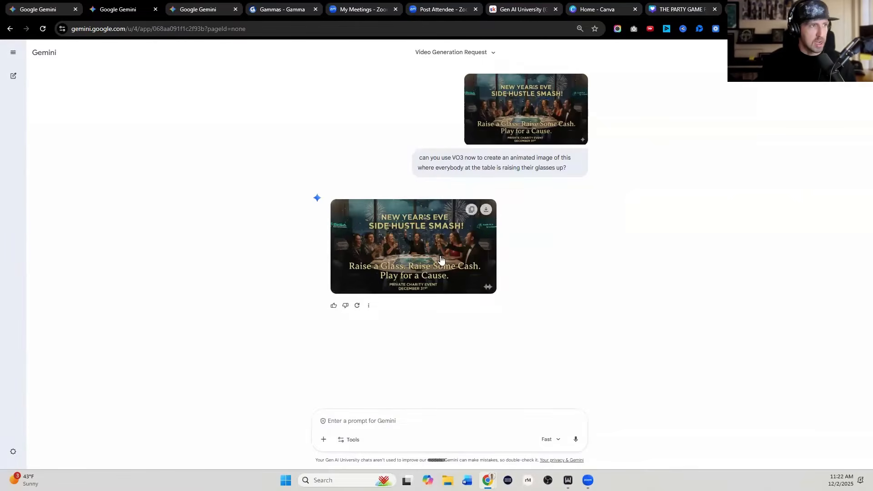
drag(436, 246, 423, 390)
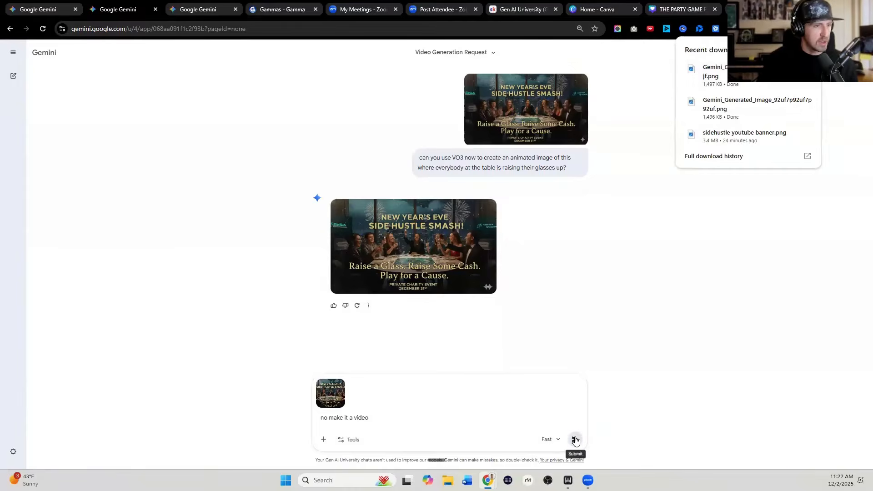
click(576, 439)
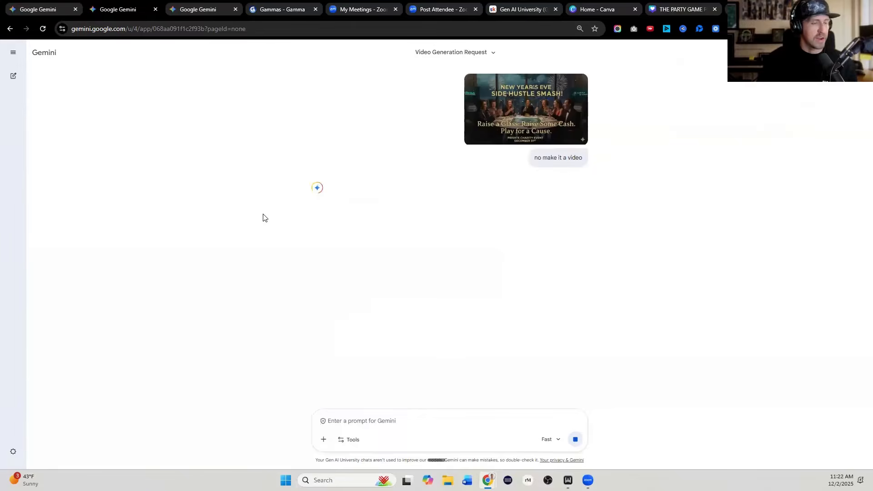
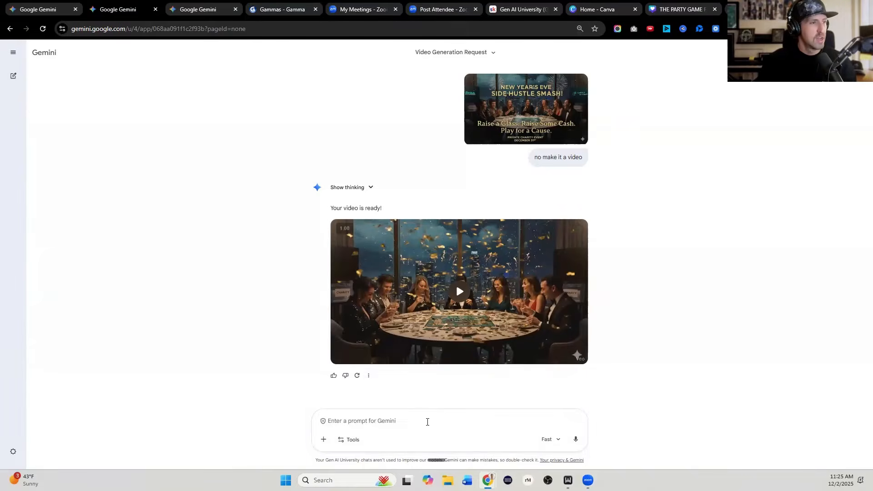
scroll(289, 349, down, 1)
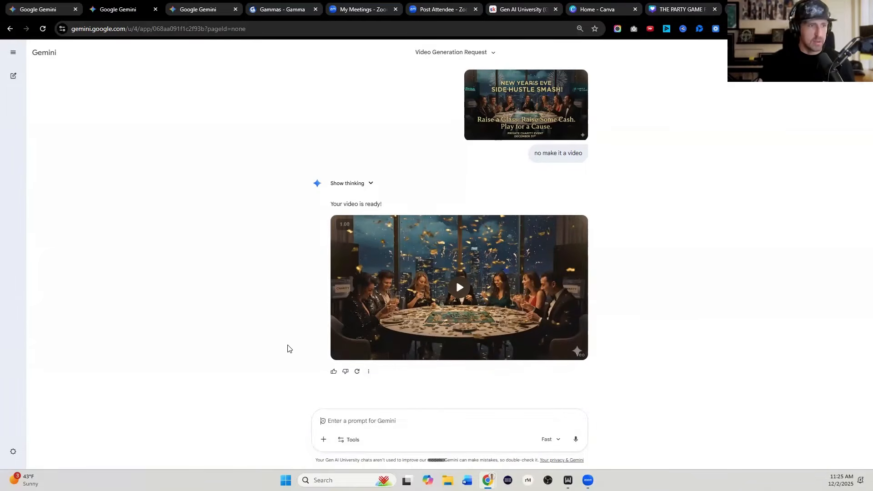
scroll(288, 349, down, 1)
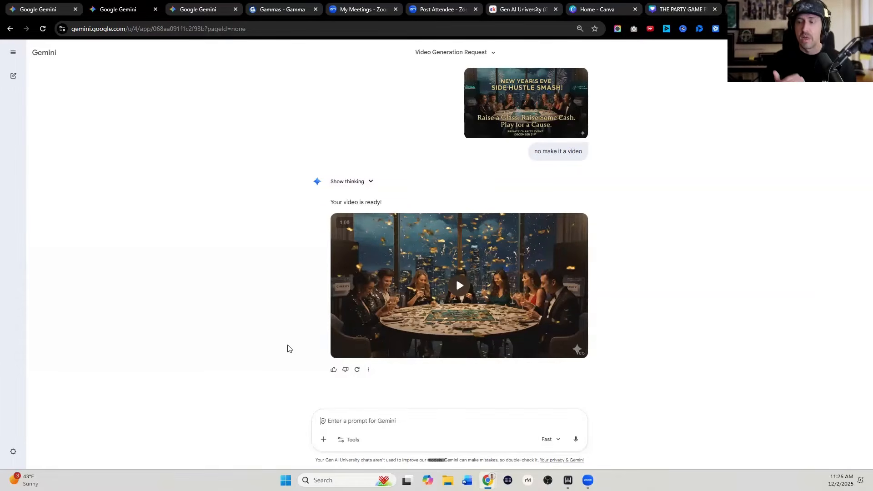
text(hello.)
key(BackSpace)
key(BackSpace)
key(BackSpace)
key(BackSpace)
key(BackSpace)
key(BackSpace)
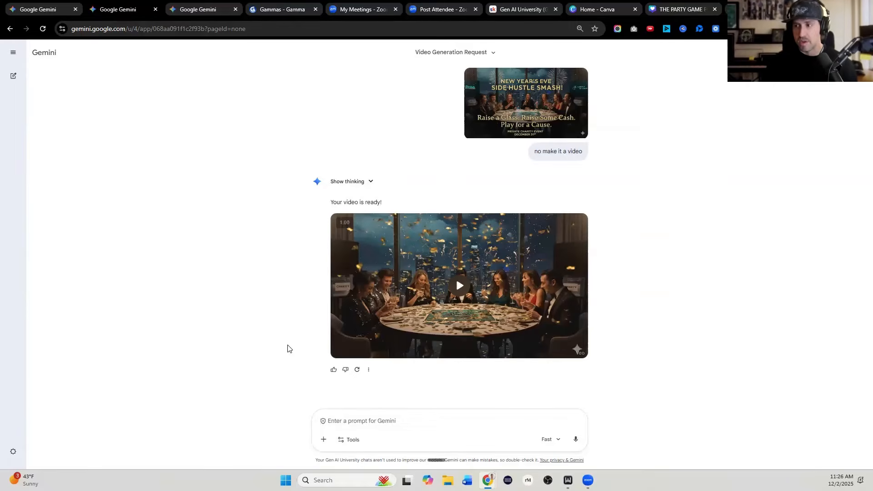
Submit a prompt requesting a creative brief, custom art style guide and 10-page slide deck outline for the Side Hustle Smash event, and expand it.
key(ctrl+super)
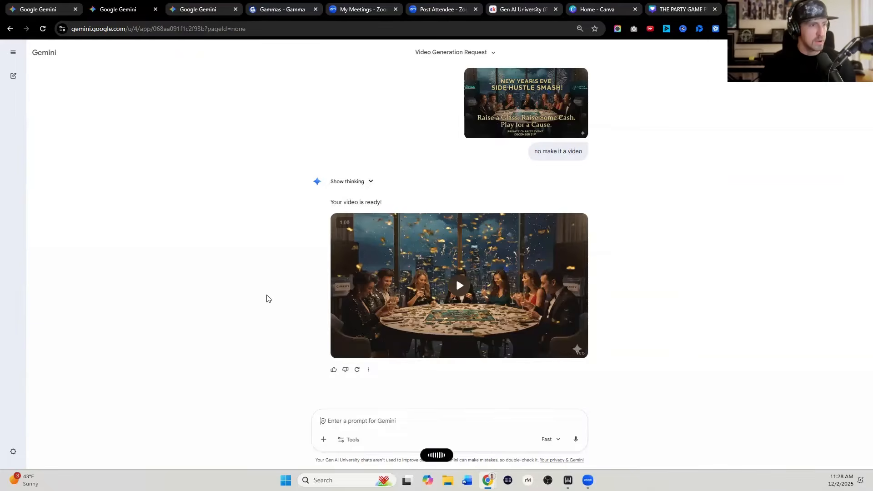
key(Return)
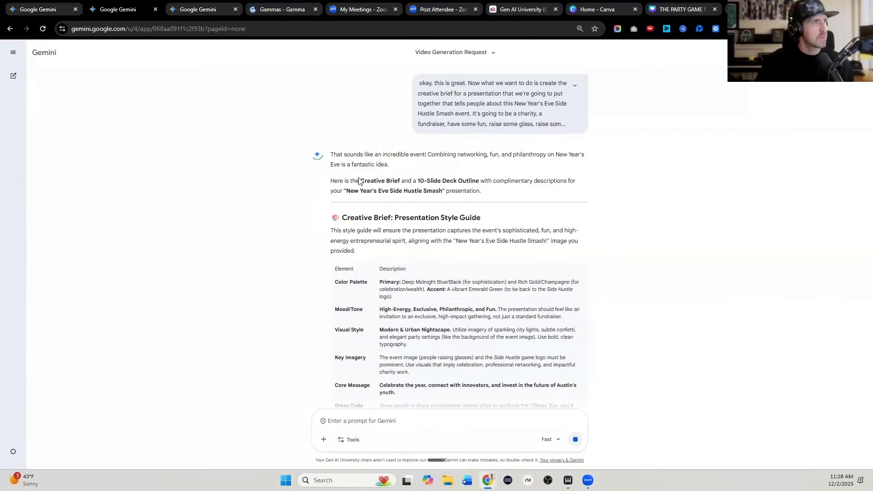
scroll(527, 132, up, 1)
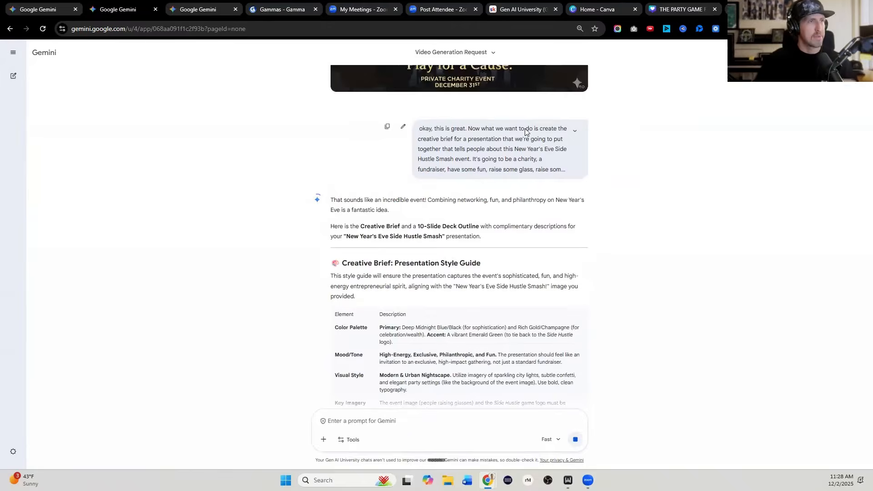
click(575, 134)
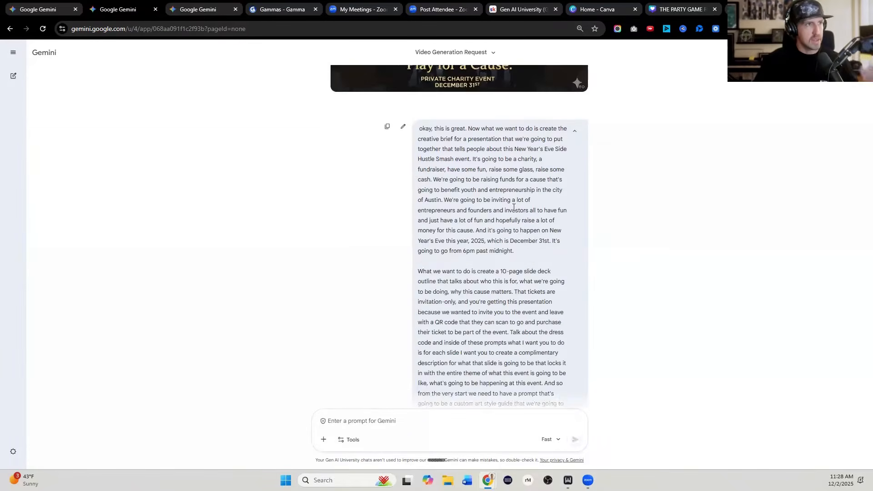
Review the rest of the submitted prompt and the Creative Brief: Presentation Style Guide in the response, highlighting its introductory text.
scroll(511, 215, down, 3)
scroll(511, 214, down, 2)
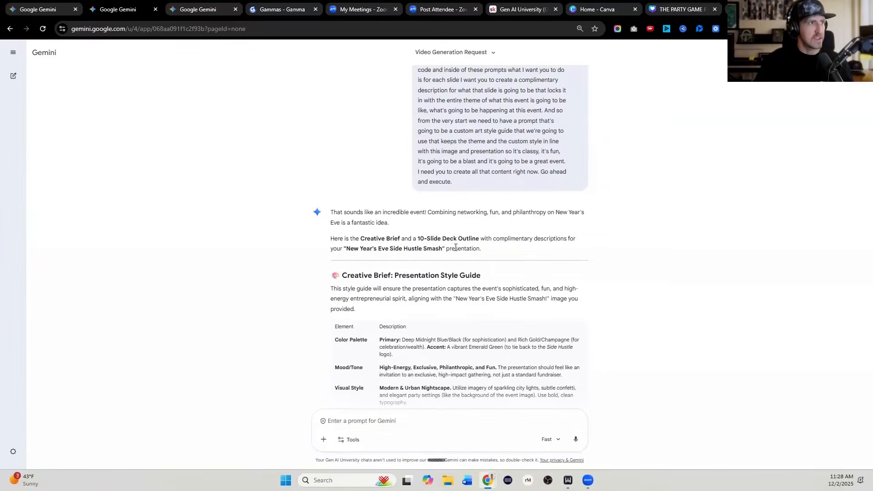
triple_click(493, 249)
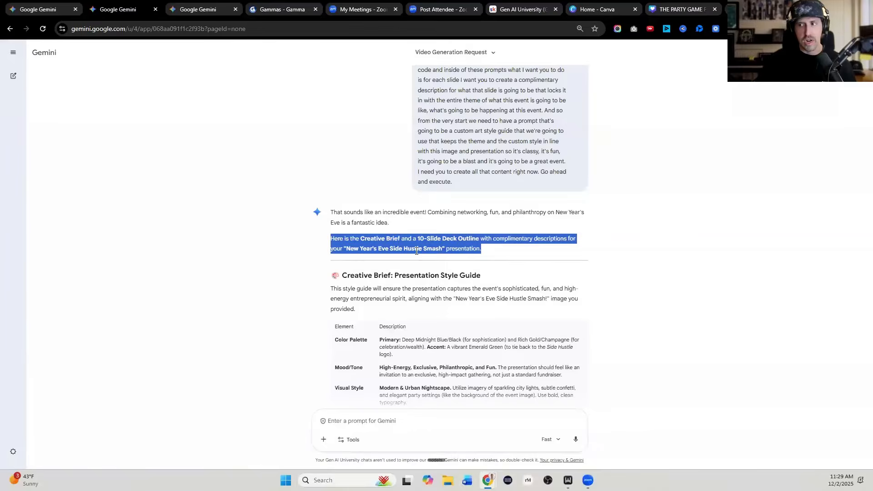
click(312, 273)
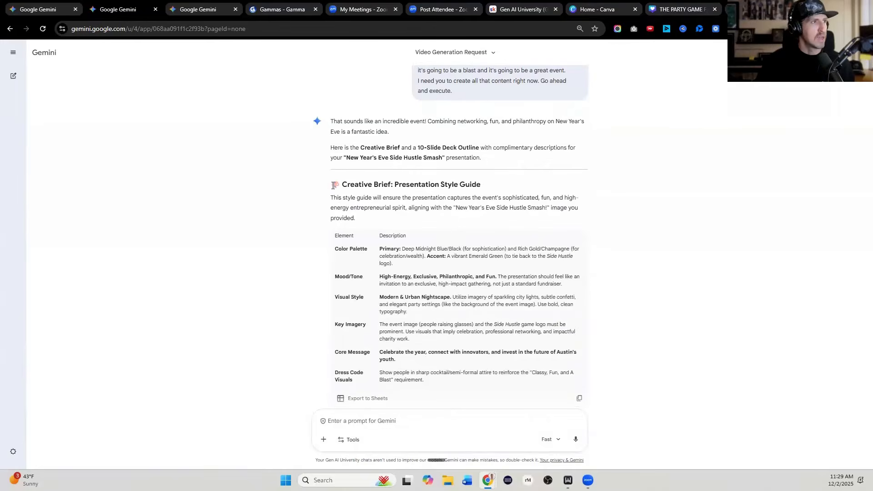
drag(333, 184, 413, 225)
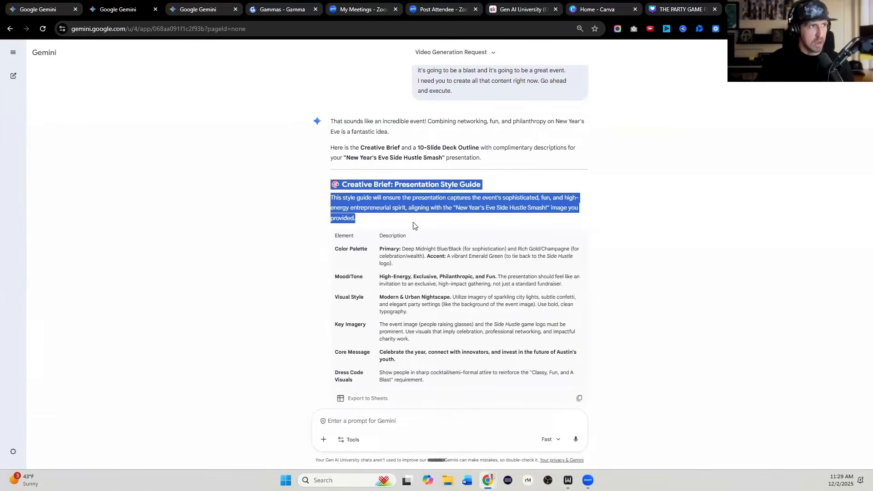
click(413, 226)
scroll(414, 214, down, 1)
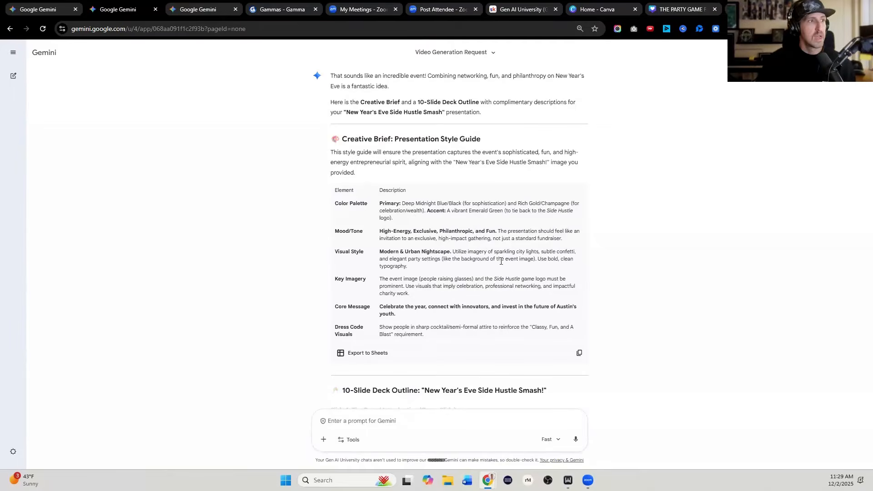
scroll(501, 262, down, 2)
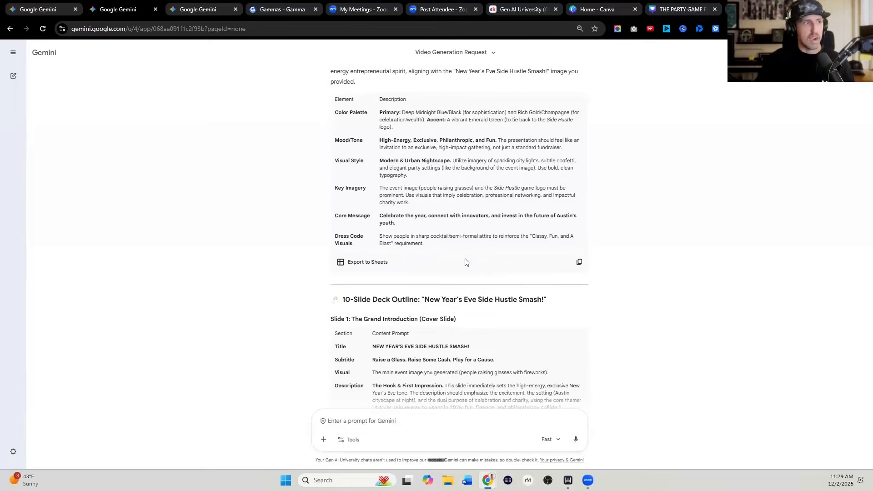
Read through the 10-Slide Deck Outline from the cover slide to the Thank You & Contact slide, highlighting Slide 1.
scroll(465, 262, down, 3)
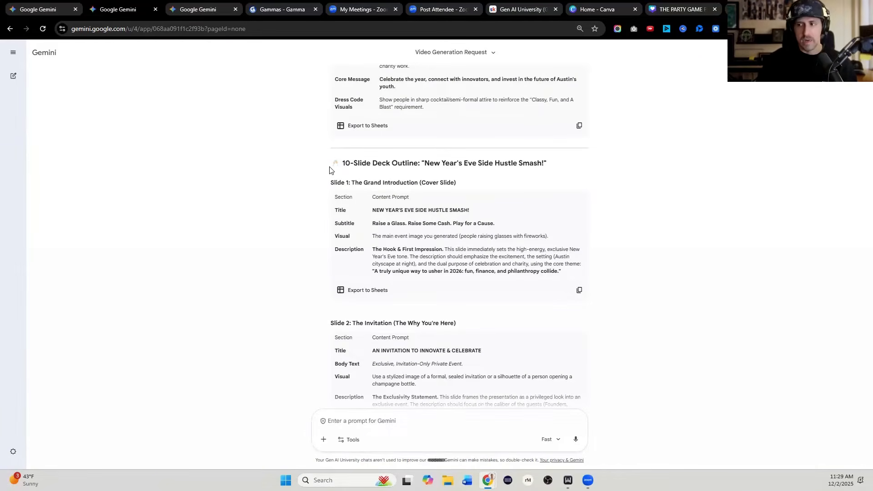
drag(500, 166, 595, 273)
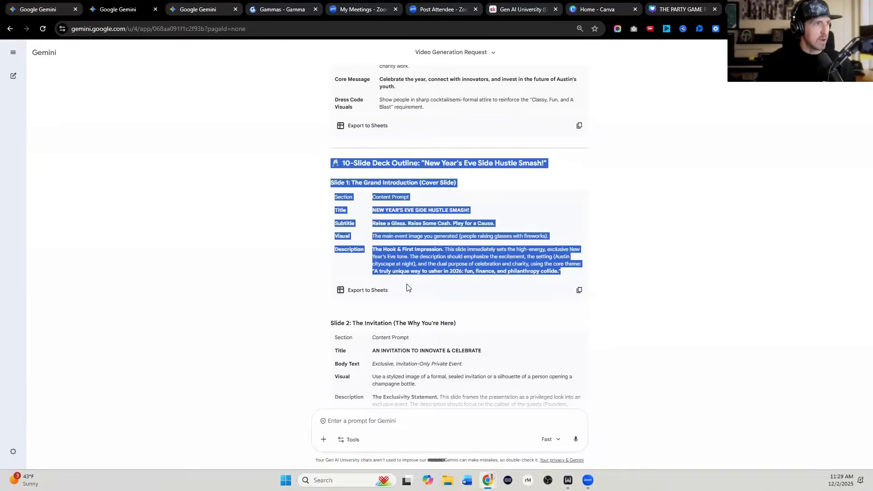
scroll(408, 287, down, 3)
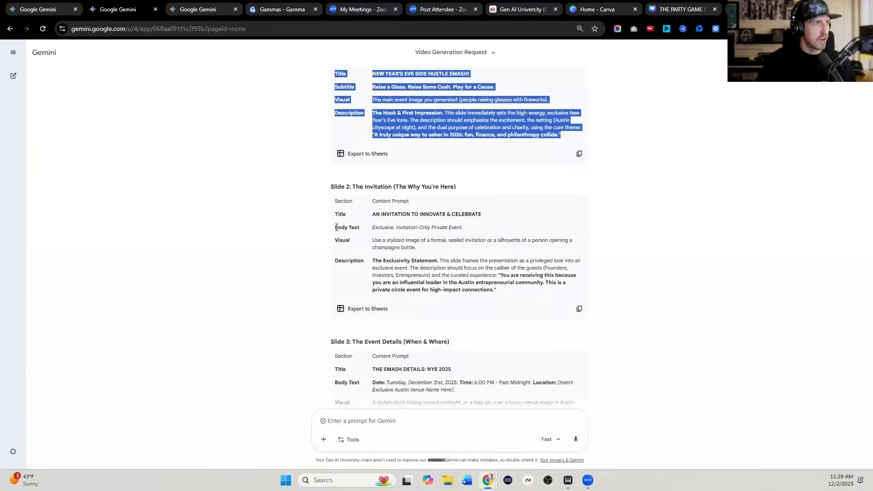
scroll(337, 228, down, 3)
scroll(340, 169, down, 4)
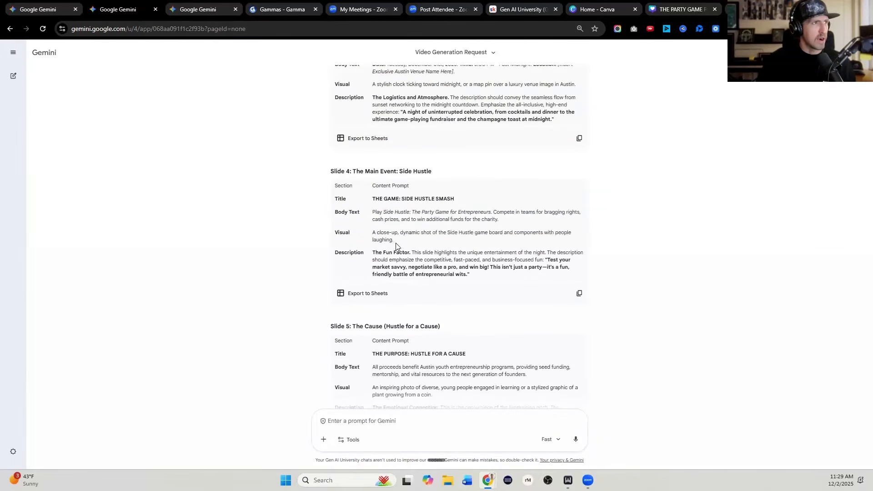
scroll(396, 246, down, 3)
scroll(395, 253, down, 3)
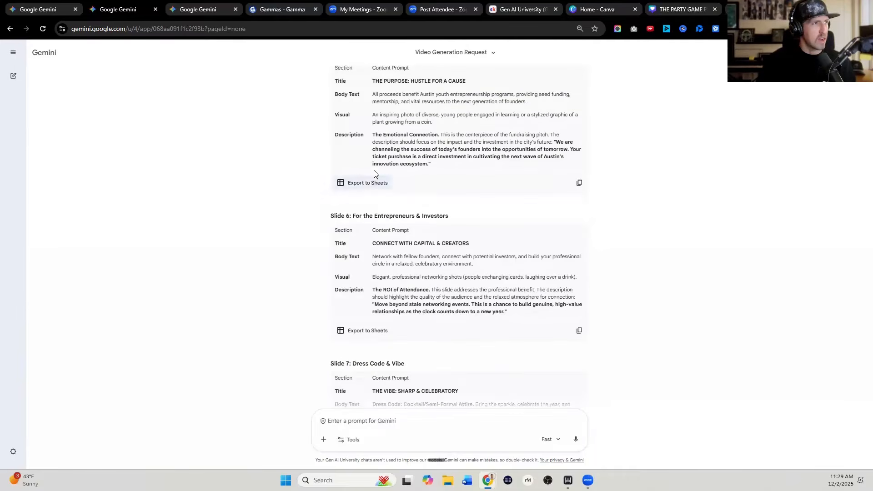
scroll(394, 266, down, 6)
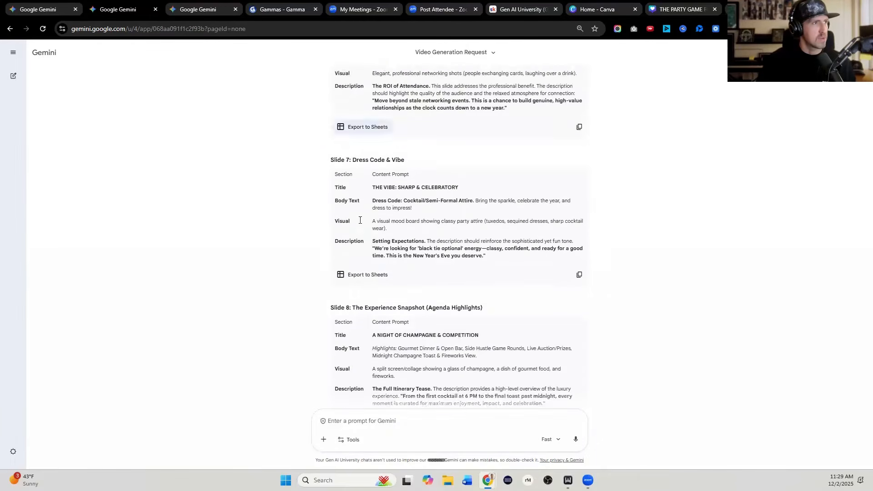
scroll(350, 160, down, 2)
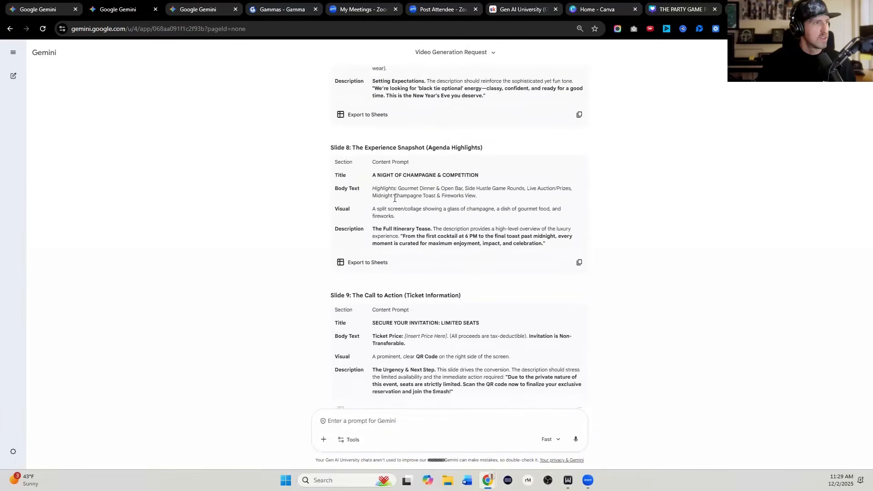
scroll(364, 204, down, 5)
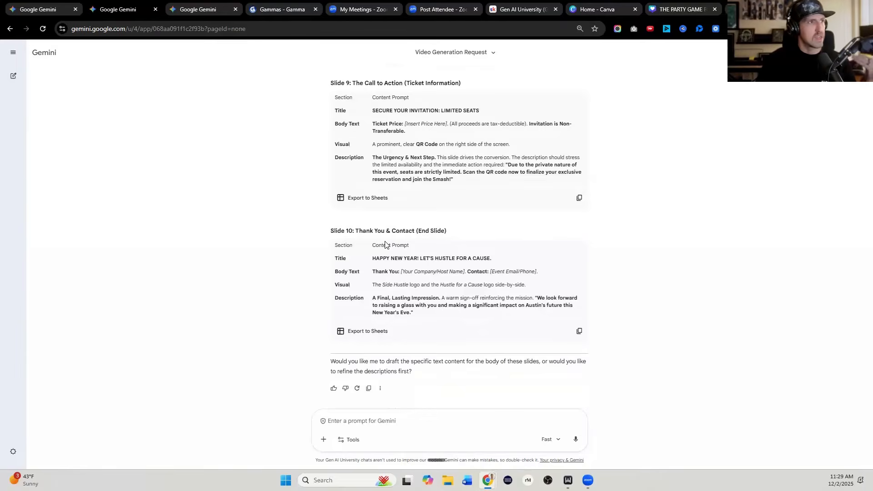
Ask for a specific, custom AI style guide art prompt that matches the vibe and keeps it consistent across every single selection.
click(383, 423)
key(ctrl+super)
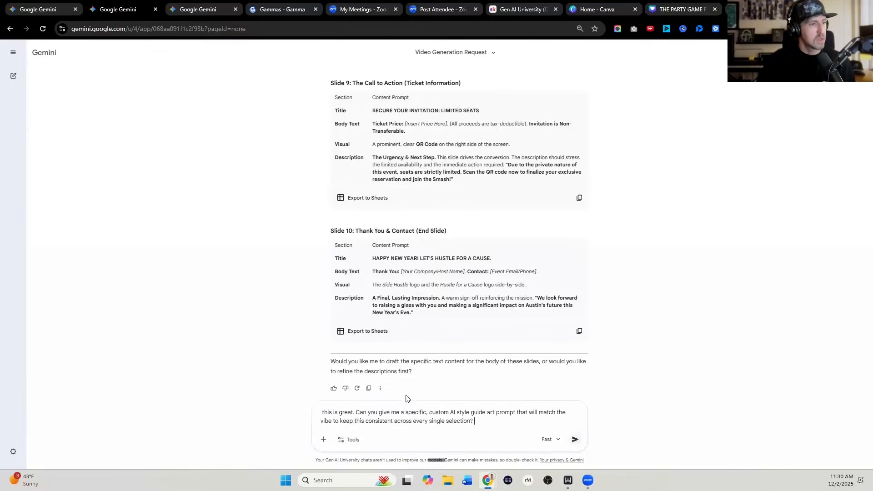
key(Return)
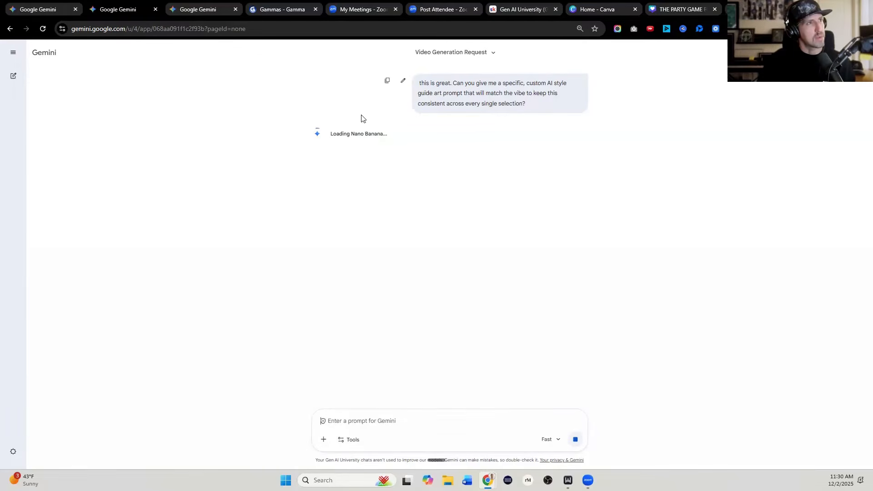
triple_click(423, 83)
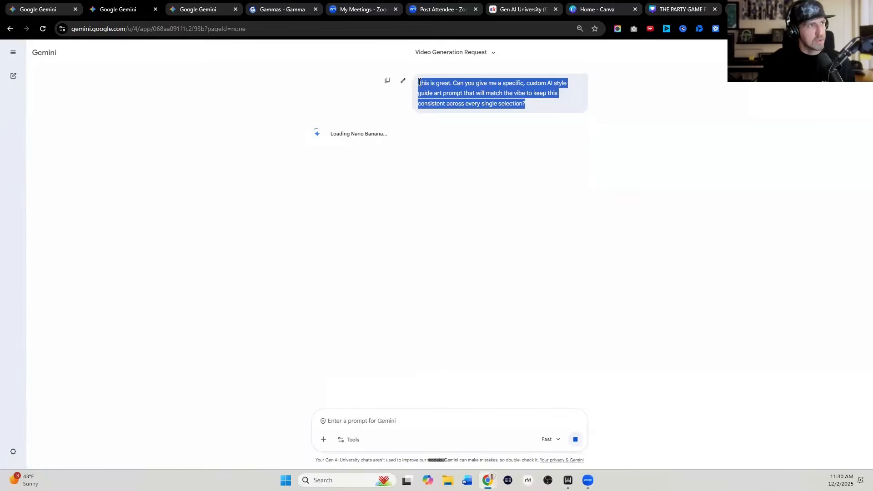
View the returned slide image grid enlarged and submit the reply "no i just want the words for the AI art direction".
click(424, 417)
text(no )
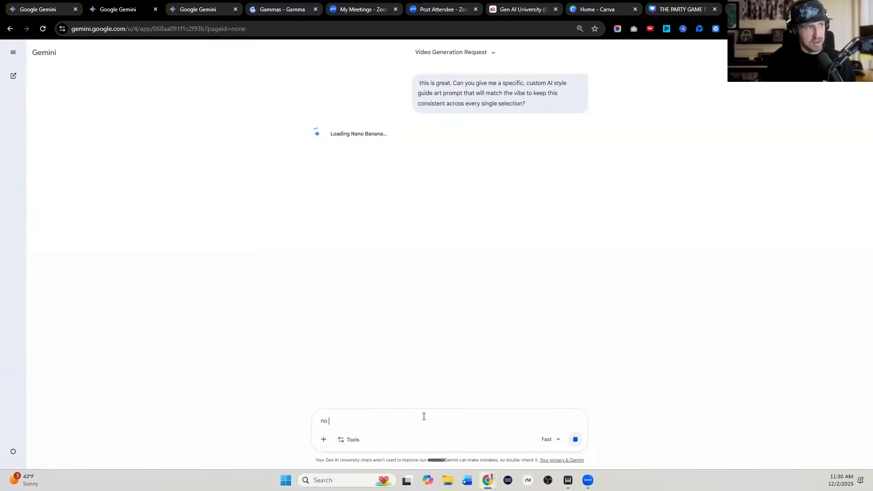
text(i just want t)
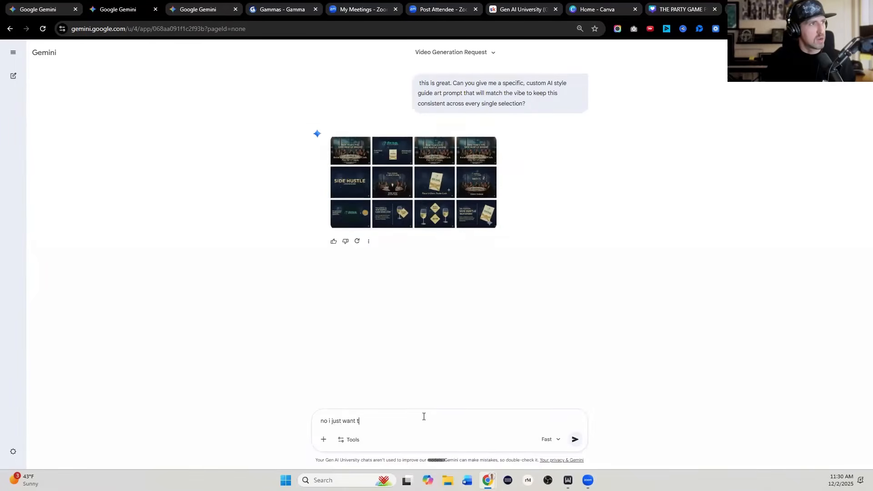
text(he words)
click(436, 189)
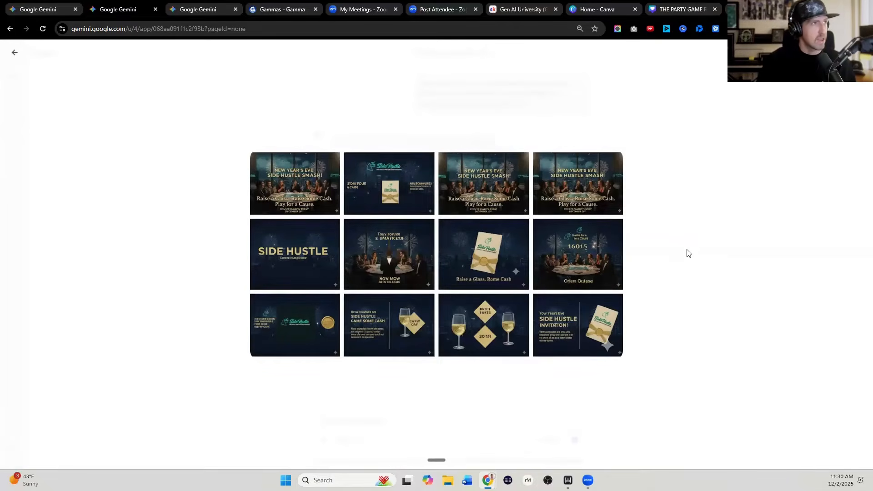
click(766, 216)
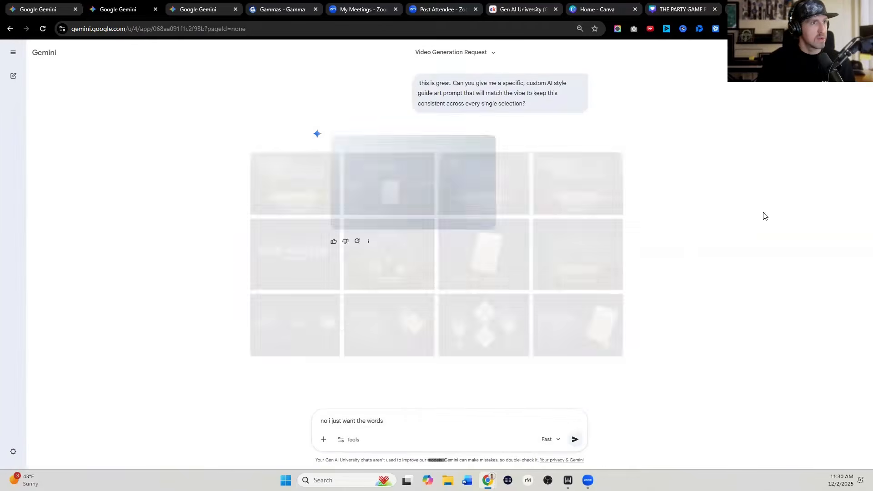
text(for the AI art direction)
key(Return)
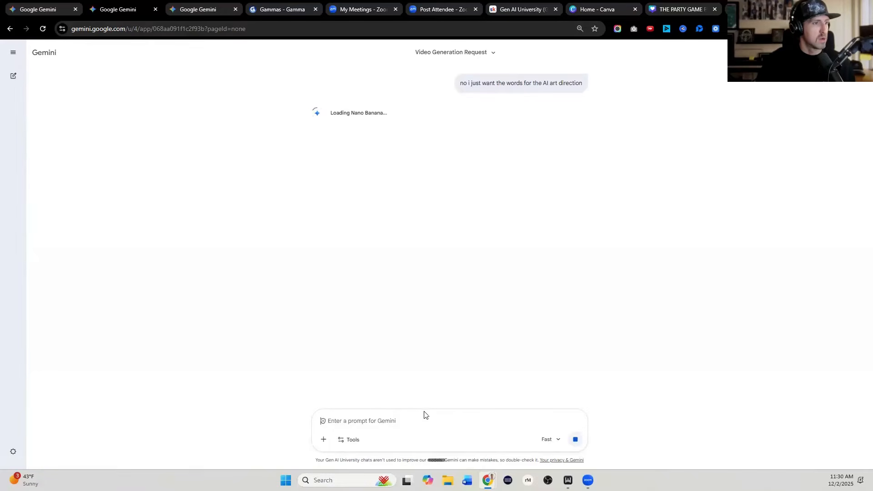
Submit the follow-up "not nano banana, just the prompt i can copy and paste please".
text(not nano banana, just the prompt i can copy and paste please)
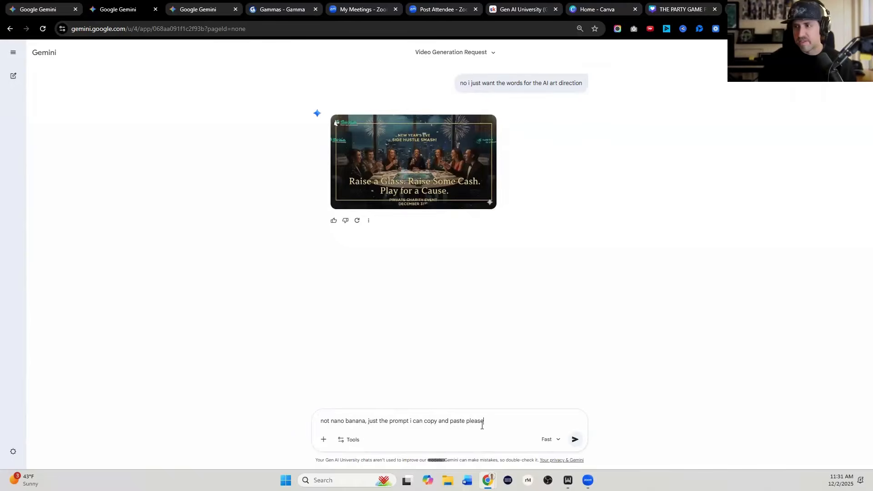
key(Return)
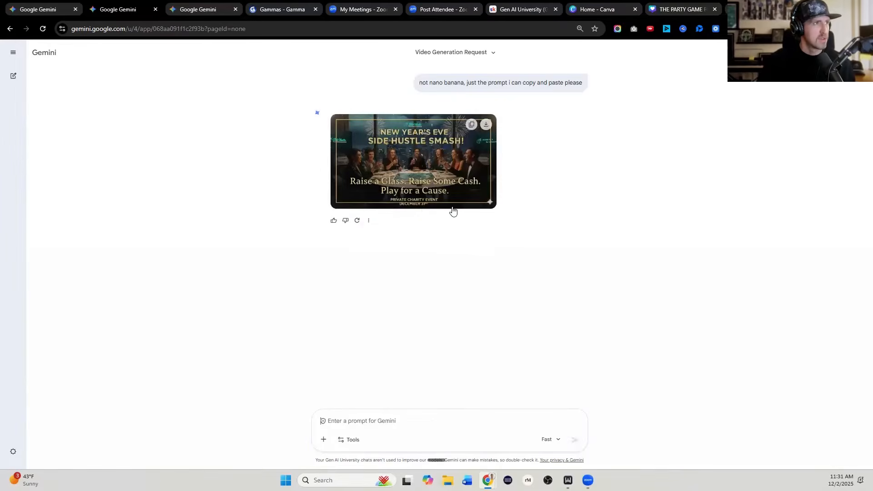
Return to the Creative Brief: Presentation Style Guide earlier in the conversation and highlight its content.
scroll(456, 188, up, 3)
scroll(456, 189, up, 6)
scroll(592, 279, up, 2)
scroll(592, 268, up, 20)
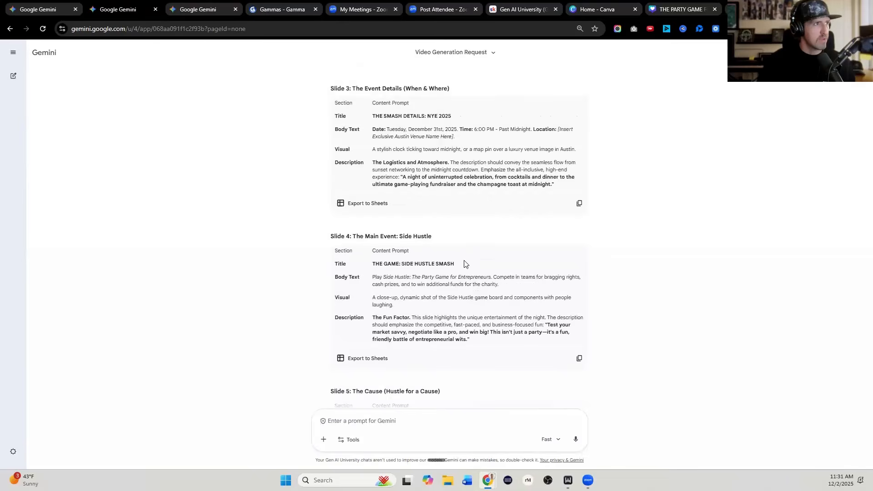
scroll(464, 264, up, 7)
scroll(463, 263, up, 11)
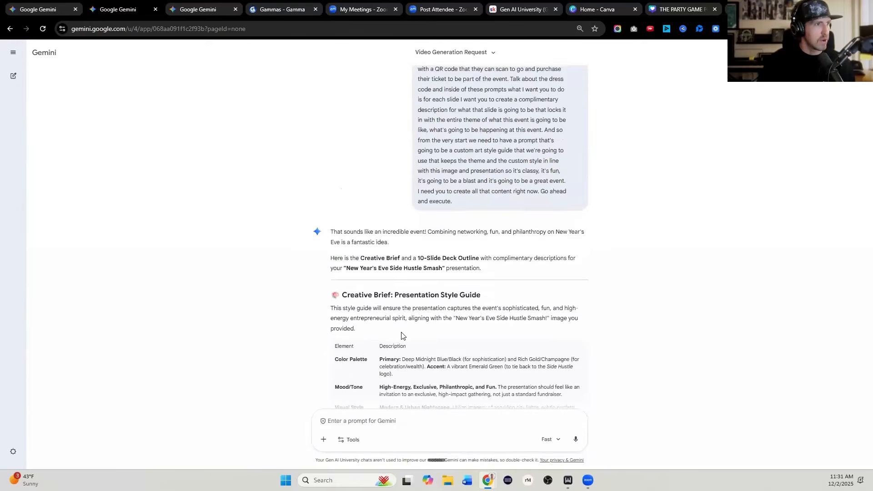
scroll(401, 335, down, 5)
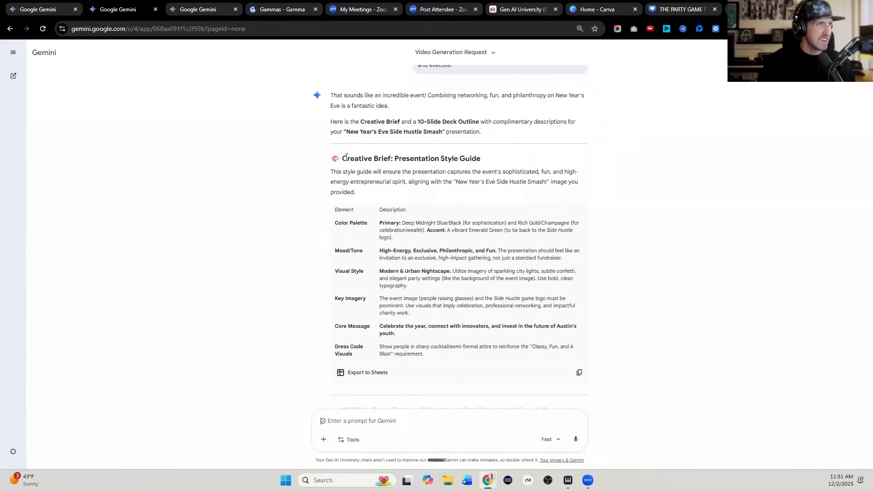
drag(424, 356, 470, 232)
Go back over the conversation's first Side Hustle video and image requests and highlight the original New Year's Eve event prompt.
scroll(468, 272, up, 15)
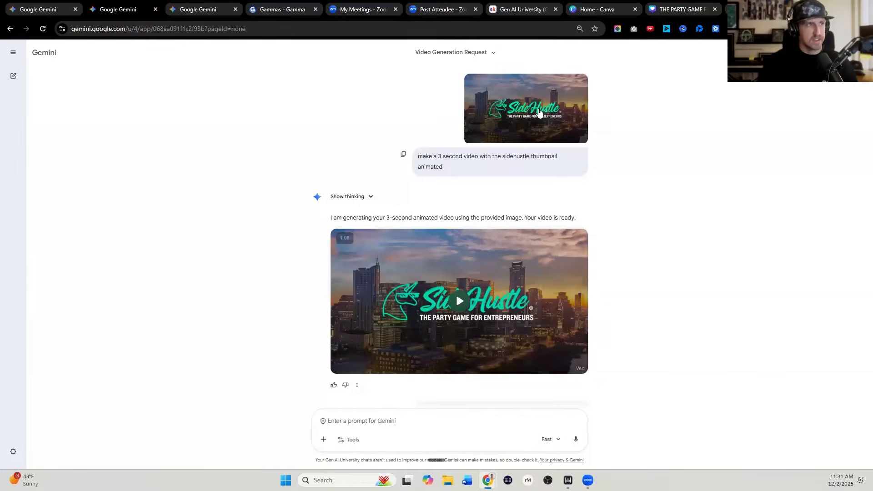
scroll(655, 150, down, 10)
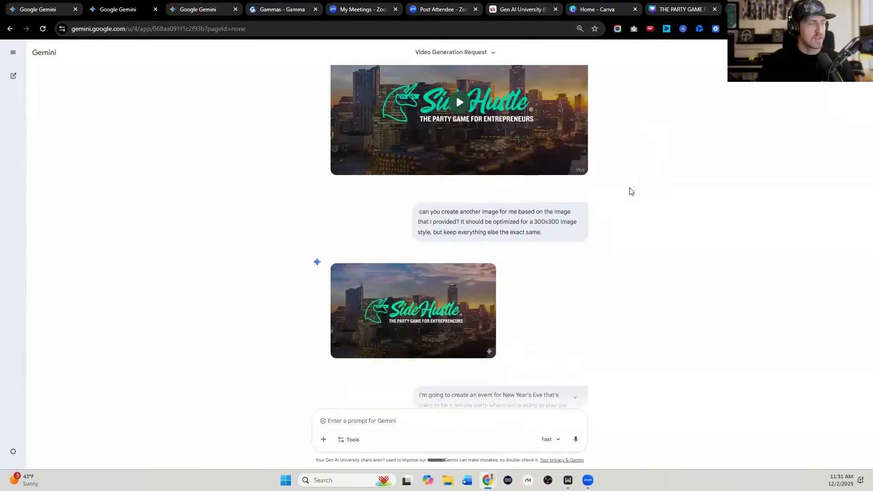
drag(419, 139, 588, 179)
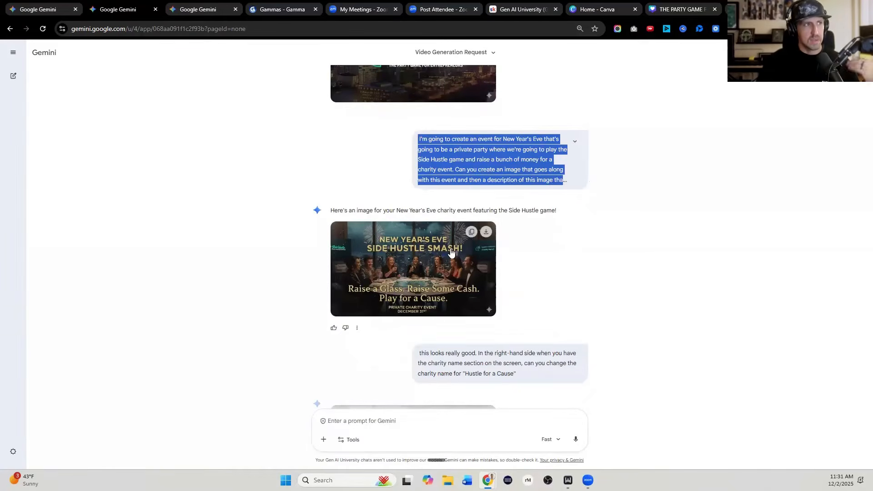
Go through the charity event image revisions and play the video generated after the "no make it a video" request.
scroll(424, 239, down, 5)
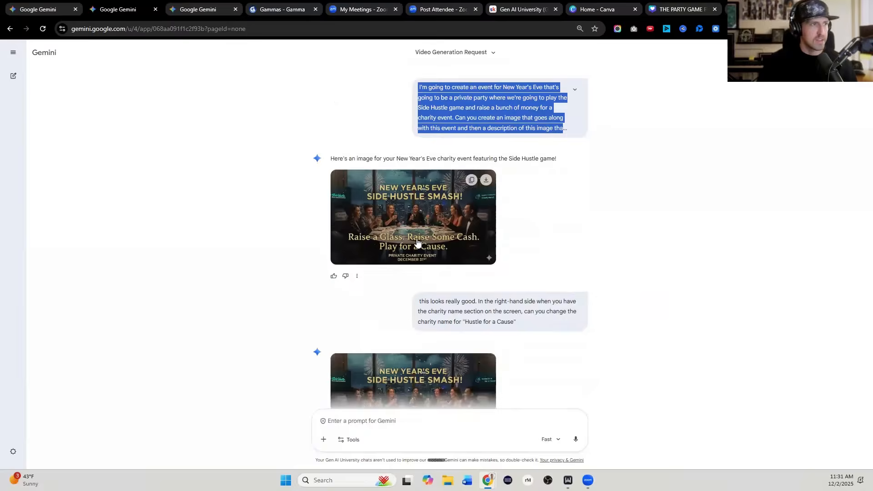
scroll(423, 237, down, 10)
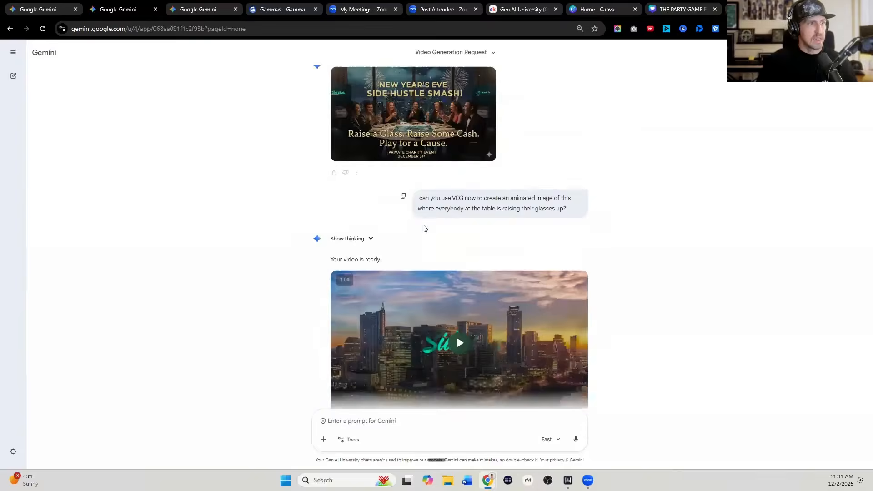
scroll(459, 242, down, 10)
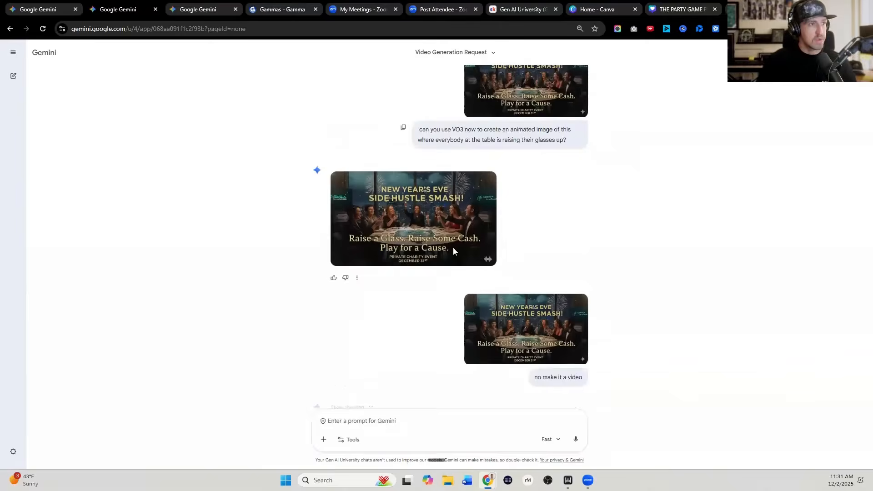
click(460, 259)
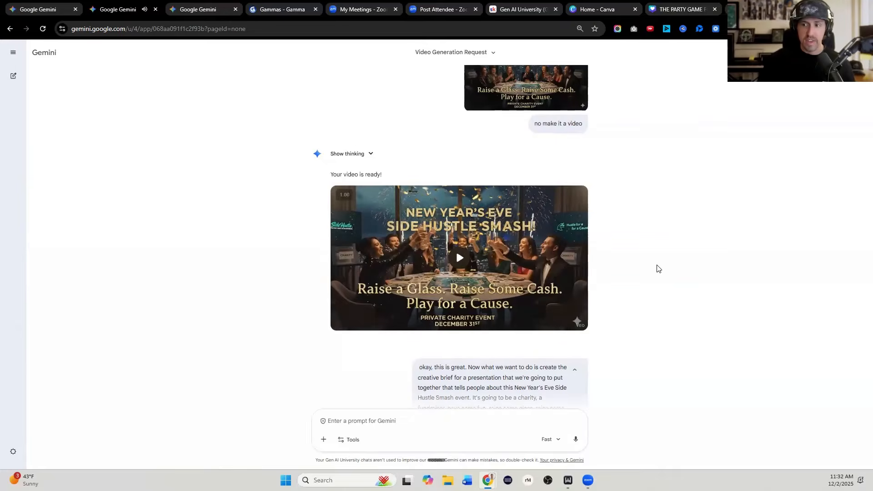
Review the Creative Brief: Presentation Style Guide and the 10-Slide Deck Outline in the conversation.
scroll(659, 269, down, 10)
scroll(660, 270, down, 15)
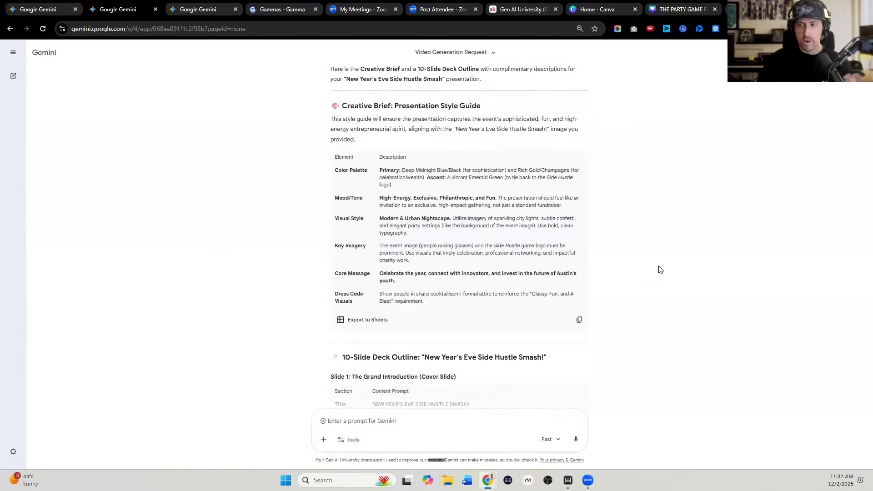
scroll(658, 268, down, 15)
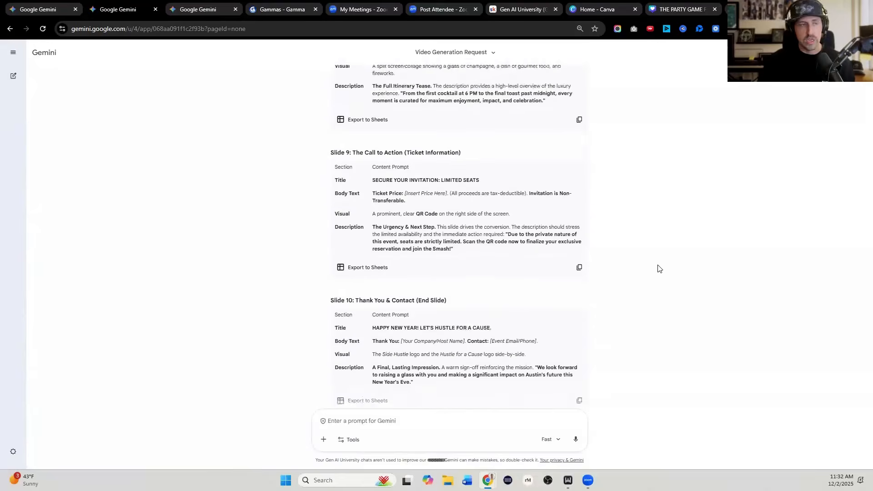
scroll(639, 267, up, 10)
scroll(548, 272, up, 12)
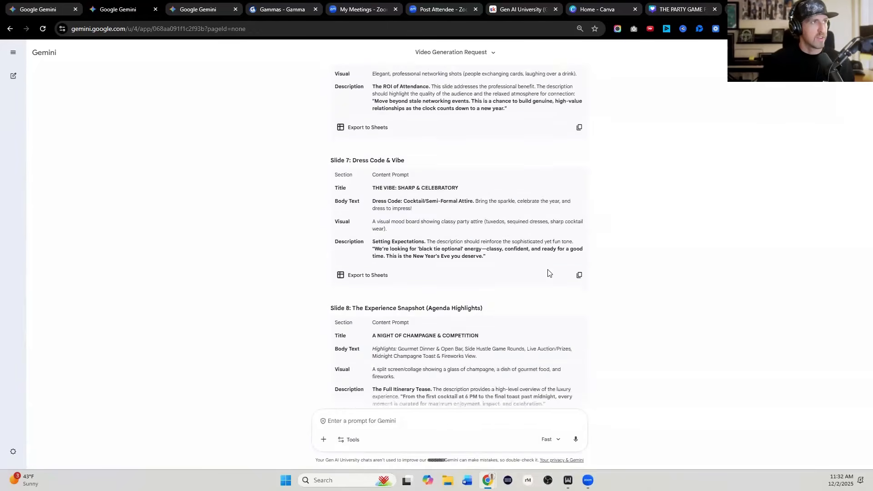
scroll(466, 256, up, 10)
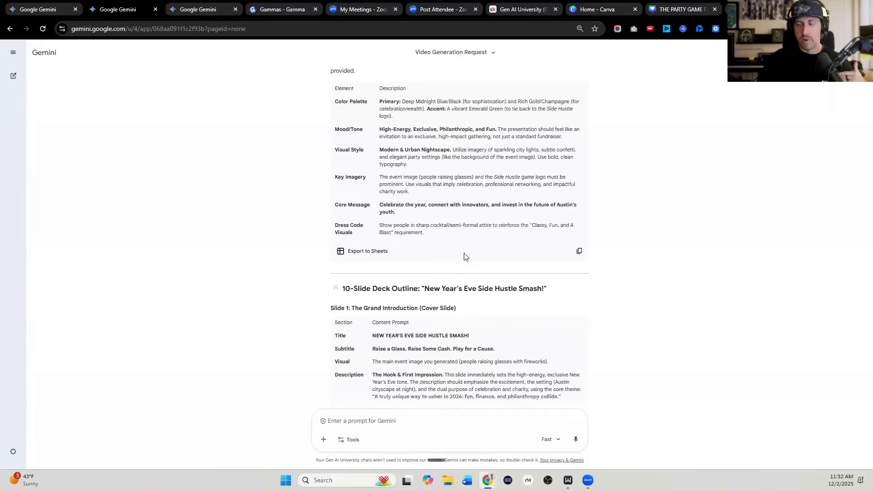
scroll(465, 257, up, 1)
scroll(434, 249, up, 5)
scroll(430, 244, down, 3)
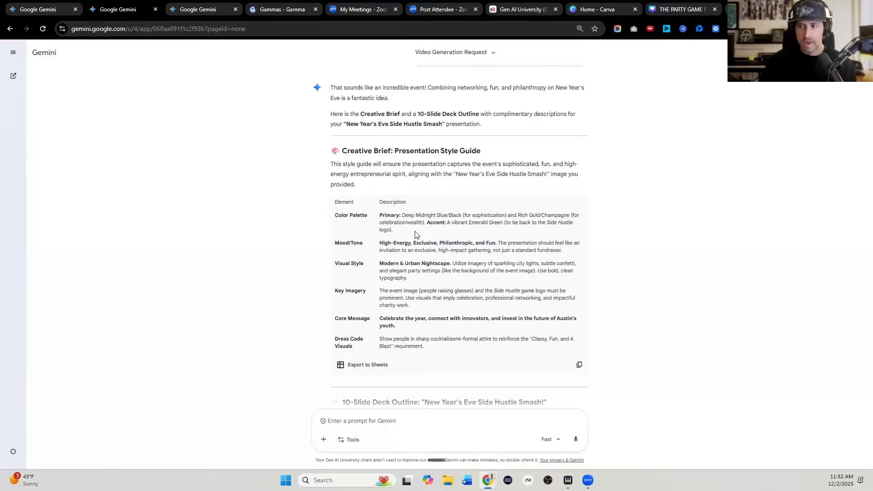
Switch to Gamma and start a new AI presentation from pasted text in the SideHustle folder.
click(284, 11)
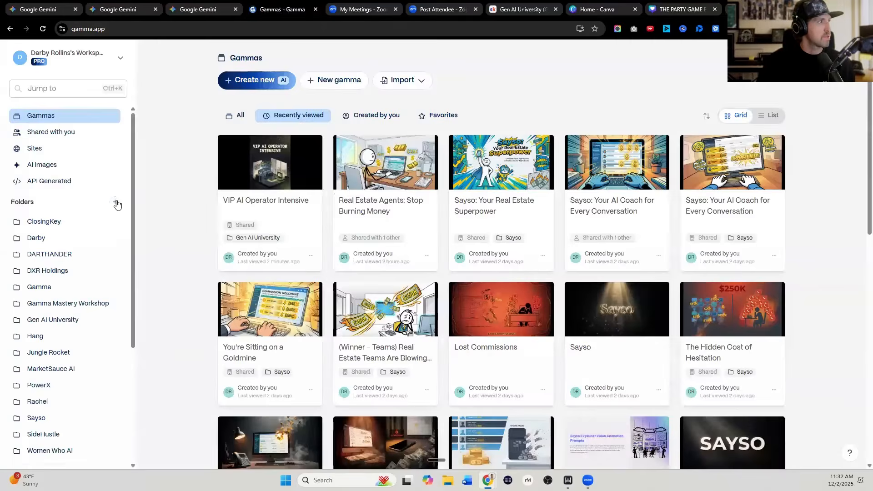
click(54, 433)
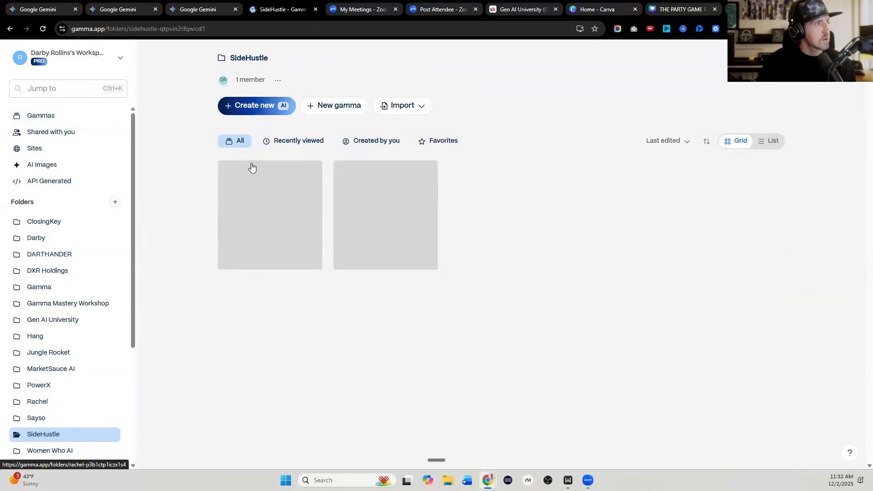
click(258, 108)
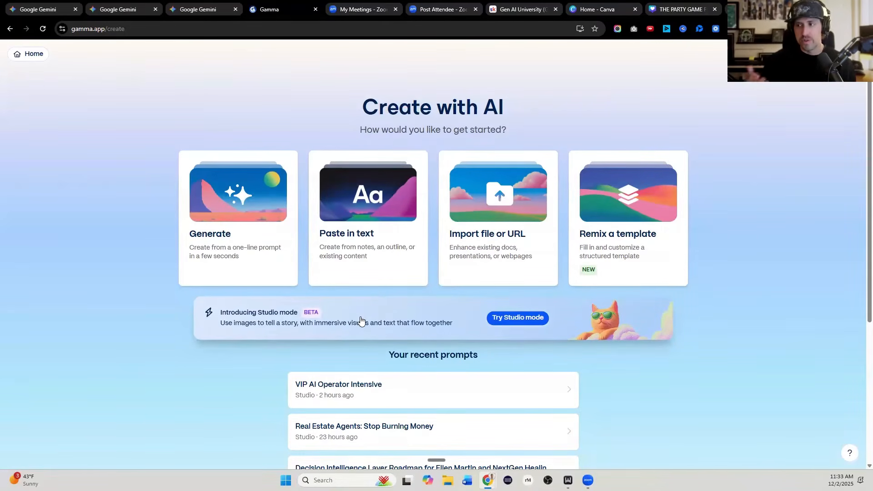
click(367, 246)
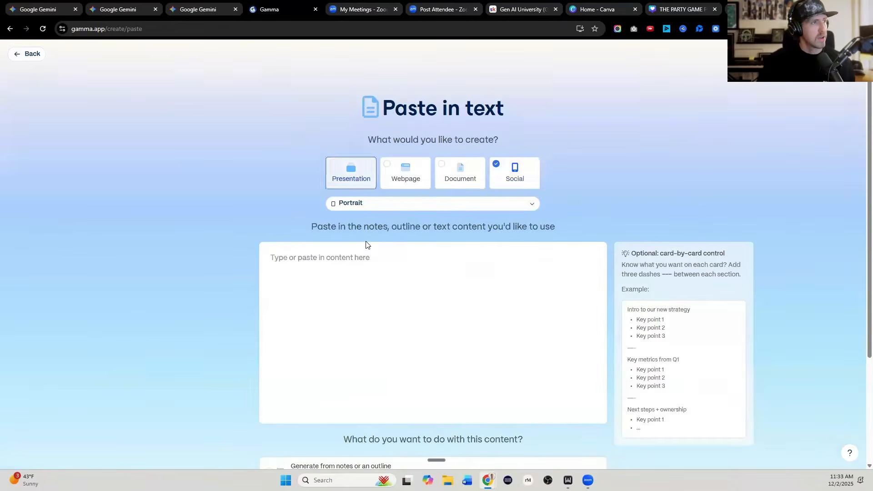
click(344, 178)
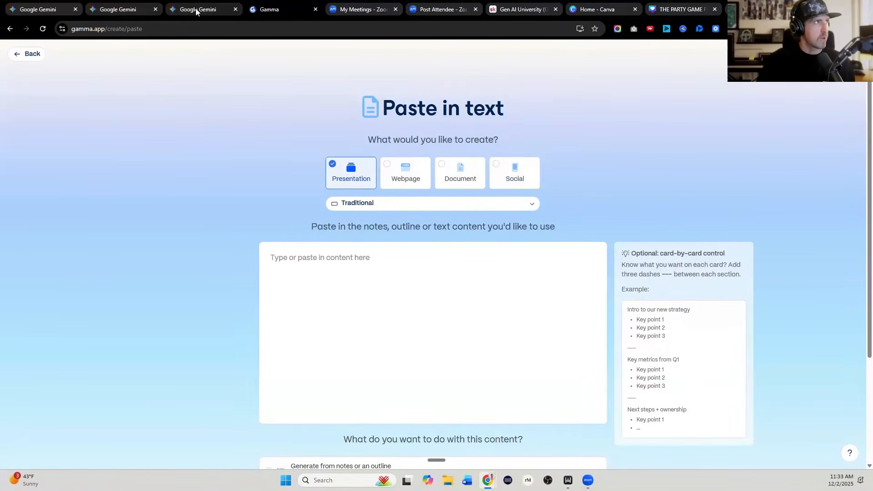
Copy the full 10-Slide Deck Outline from the Gemini conversation and paste it into Gamma as the presentation content.
click(142, 10)
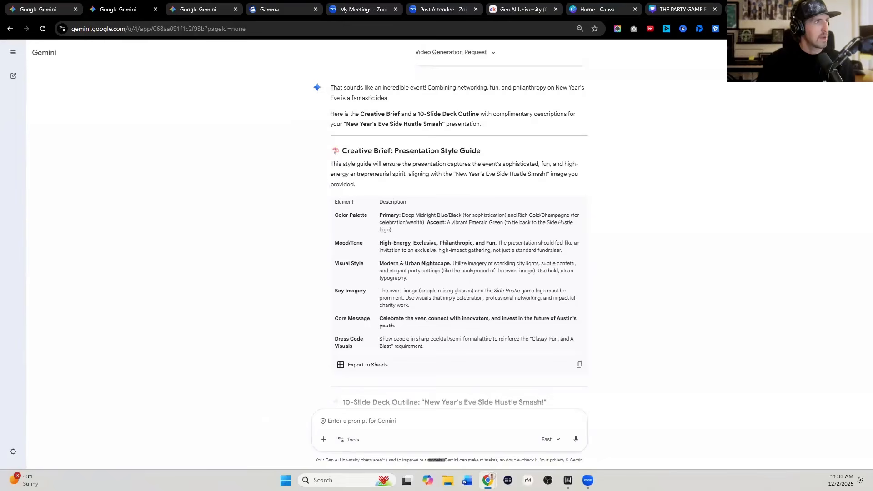
scroll(335, 183, down, 5)
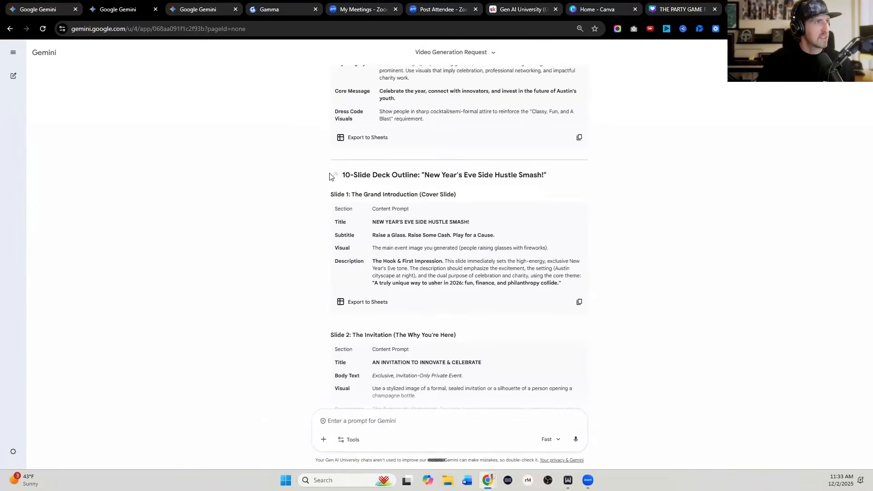
drag(467, 201, 440, 187)
drag(334, 175, 556, 224)
key(ctrl+4)
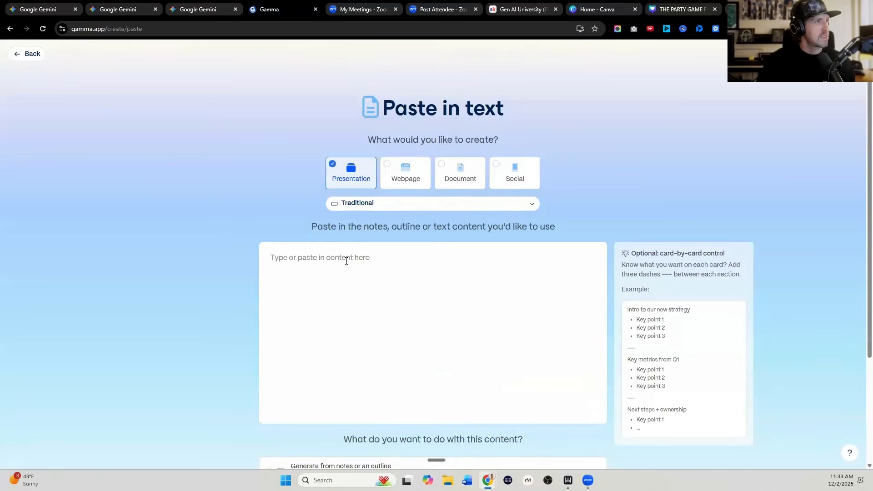
click(346, 260)
key(ctrl+v)
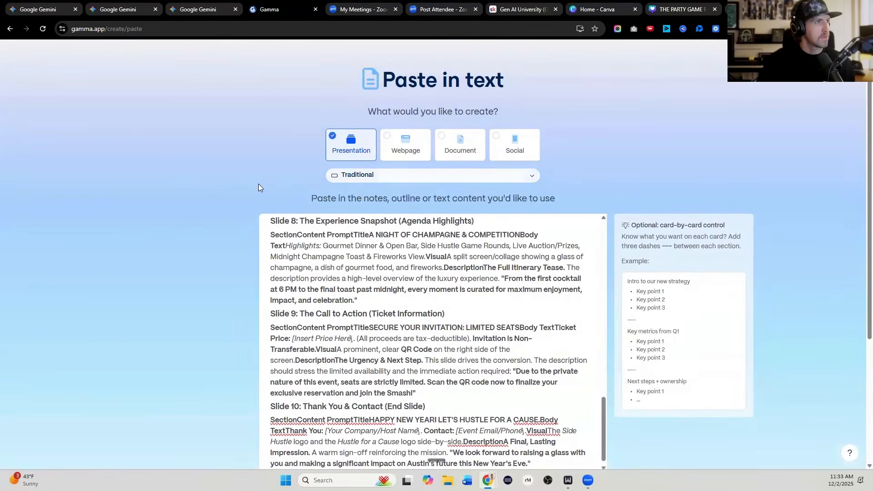
Choose to preserve the exact pasted text and continue to the prompt editor.
scroll(257, 186, down, 4)
click(306, 391)
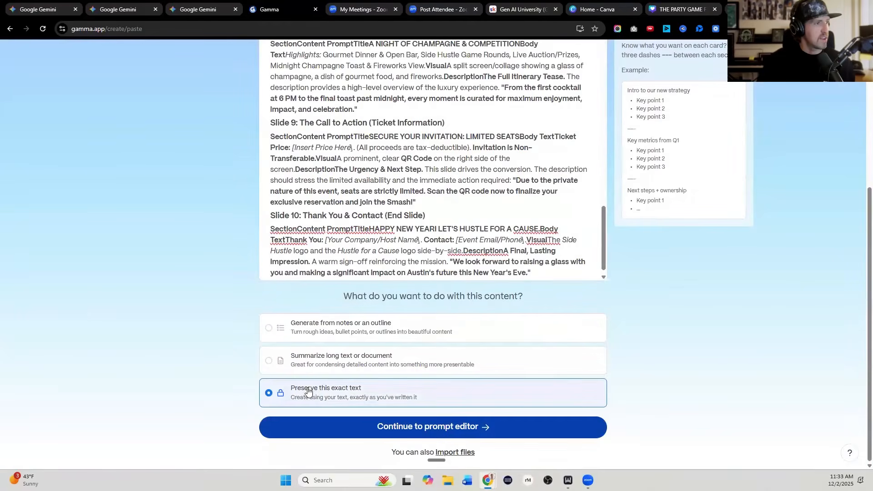
click(385, 428)
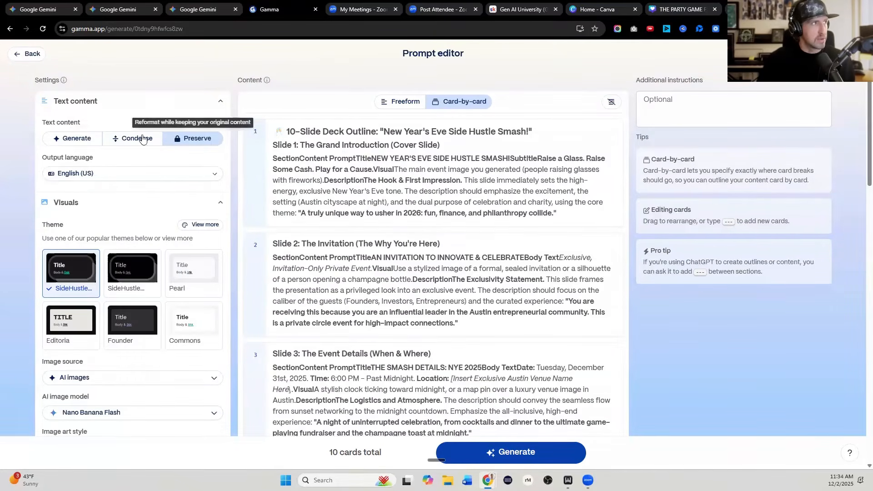
Change the text content mode to Generate and set the amount of text to Concise.
right_click(78, 143)
click(26, 133)
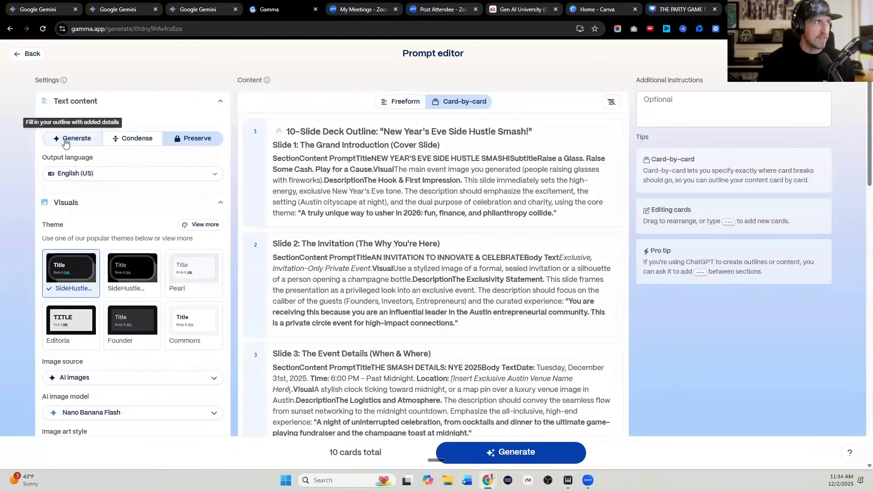
click(66, 142)
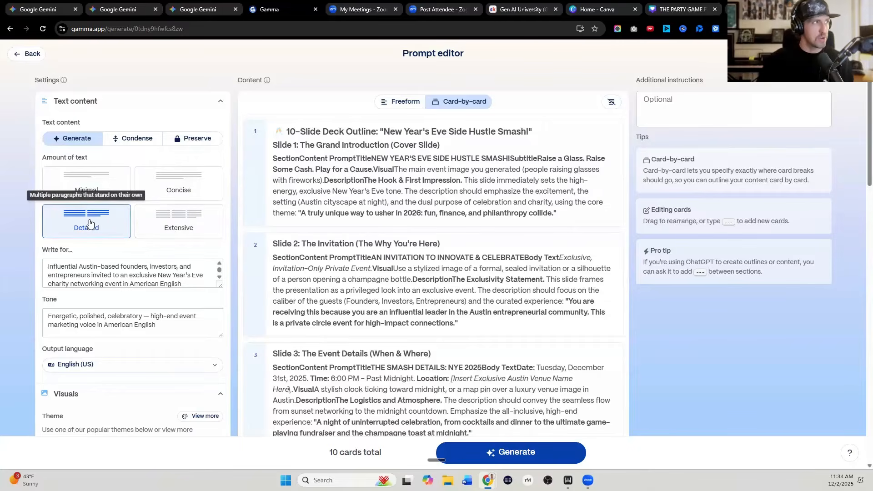
click(177, 182)
Highlight the target audience description and the tone description to read them over.
scroll(160, 187, down, 1)
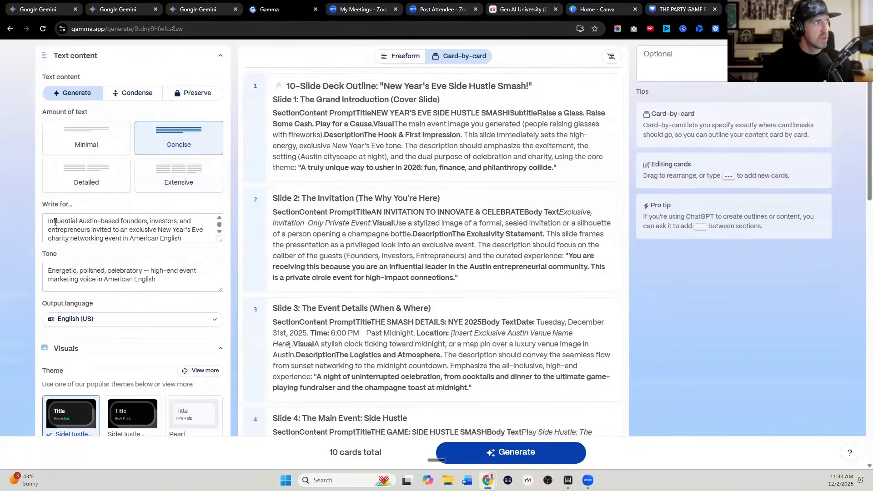
triple_click(212, 241)
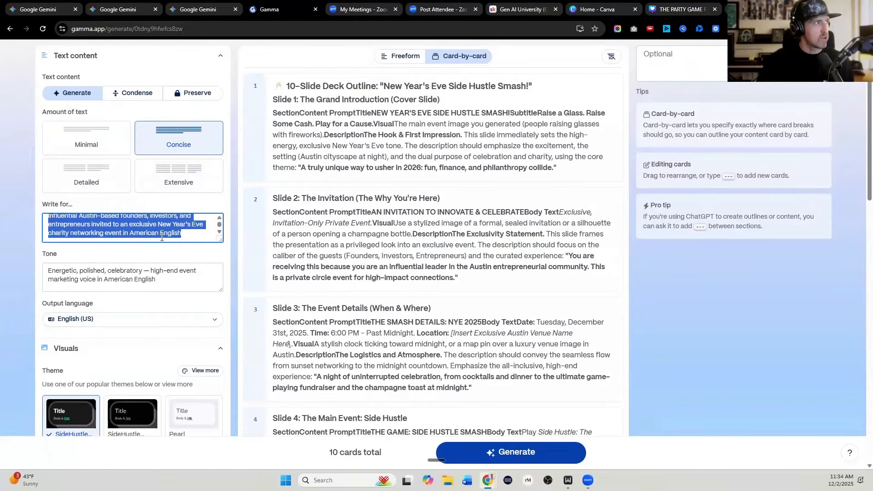
scroll(83, 231, up, 1)
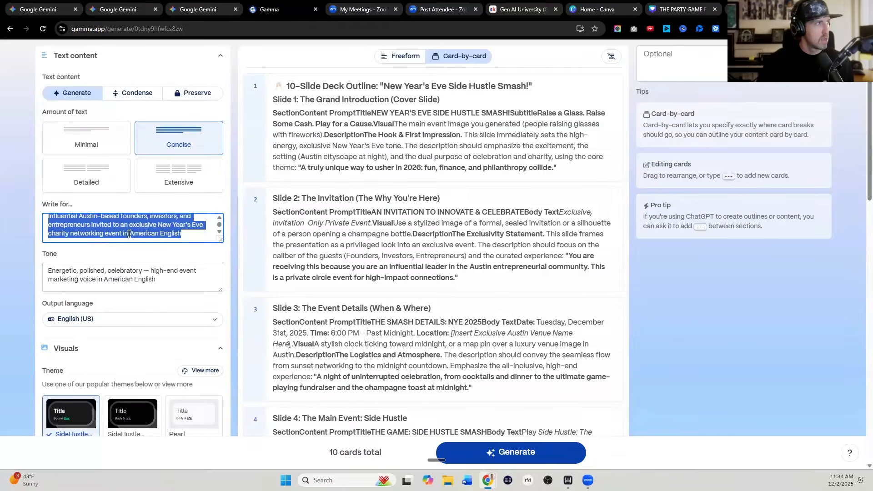
triple_click(99, 266)
Set the AI image model to Nano Banana Pro in the visual settings.
scroll(98, 266, down, 4)
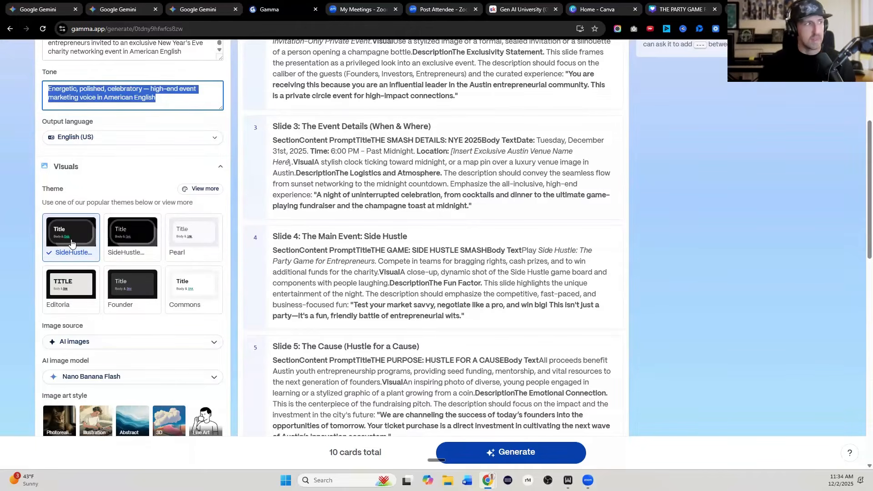
scroll(58, 235, down, 3)
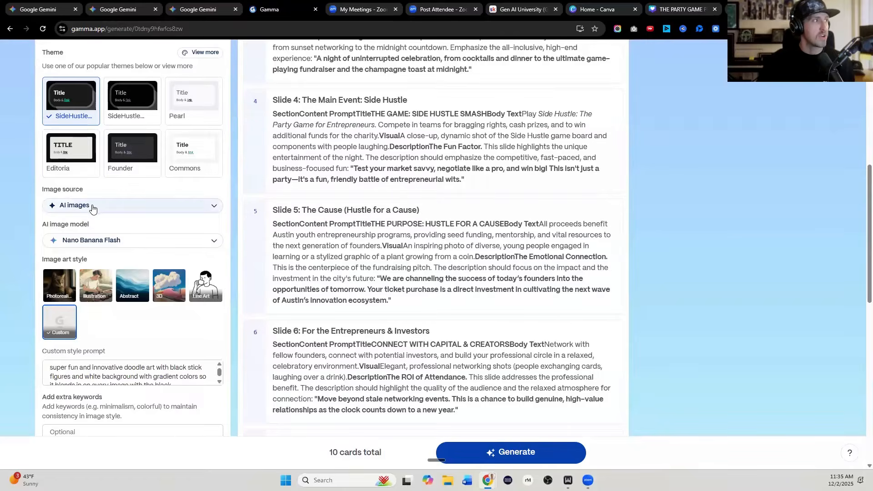
click(94, 244)
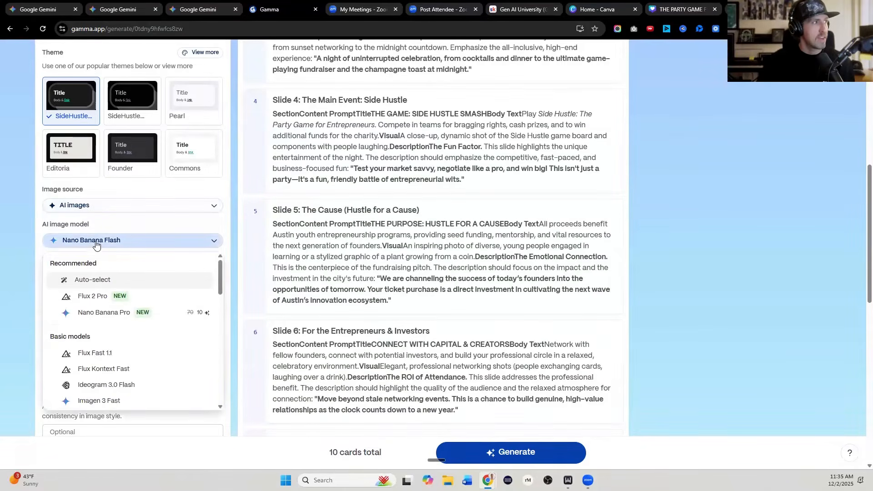
mouse_move(111, 314)
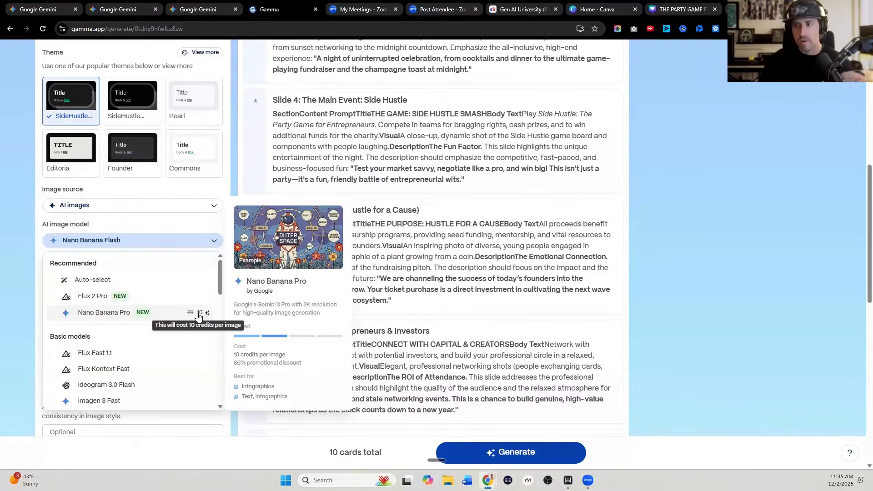
click(161, 314)
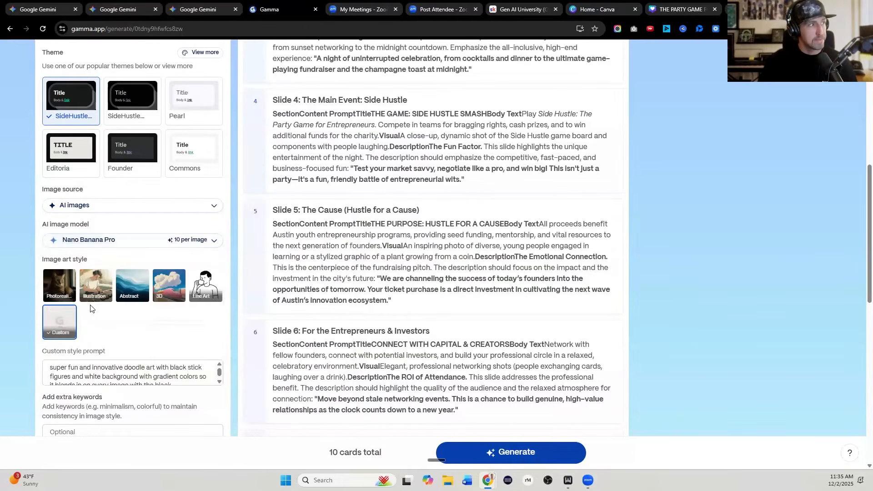
Examine the other AI image models, such as Qwen Image Fast and Imagen 3 Fast, and the custom image style settings.
scroll(91, 305, down, 4)
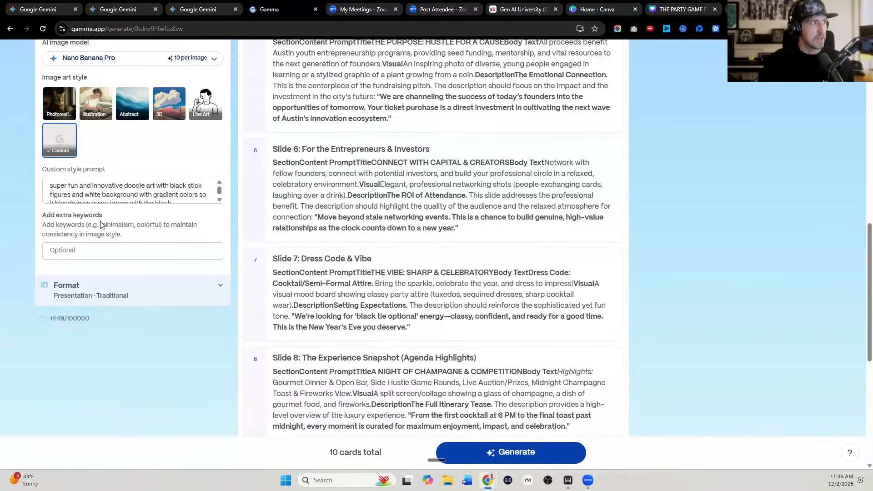
scroll(92, 214, up, 1)
scroll(90, 188, up, 2)
click(91, 193)
mouse_move(99, 299)
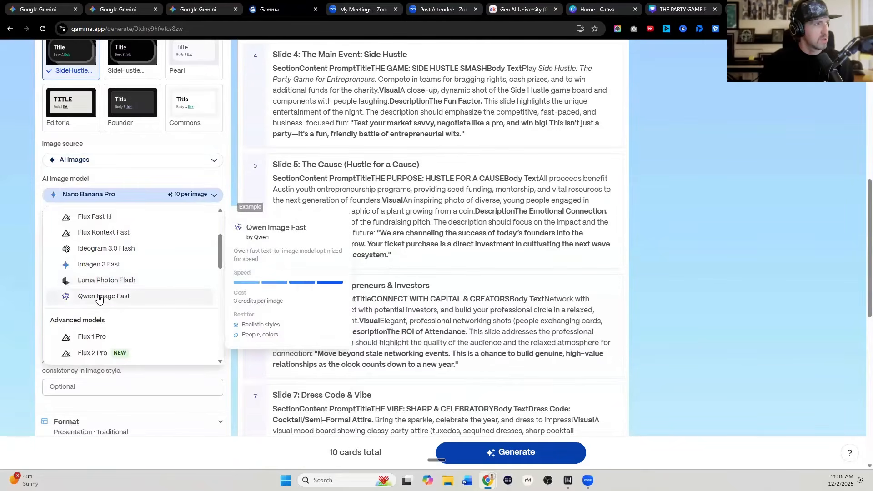
mouse_move(96, 270)
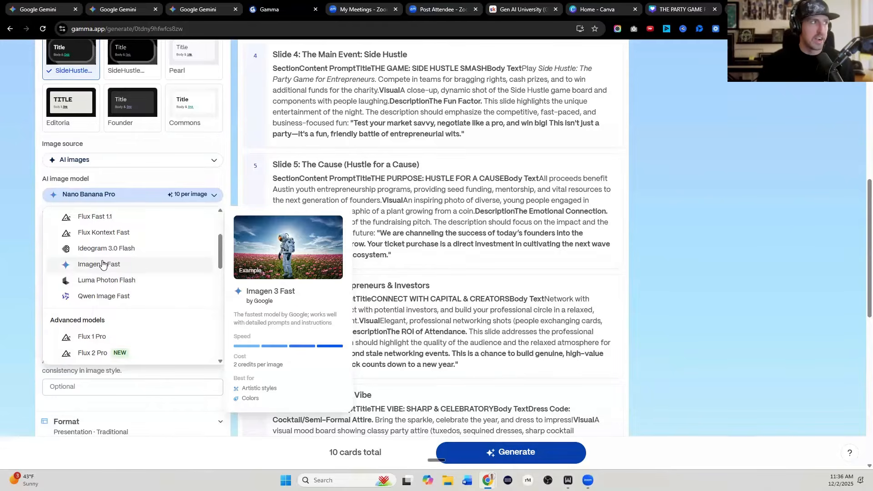
click(18, 227)
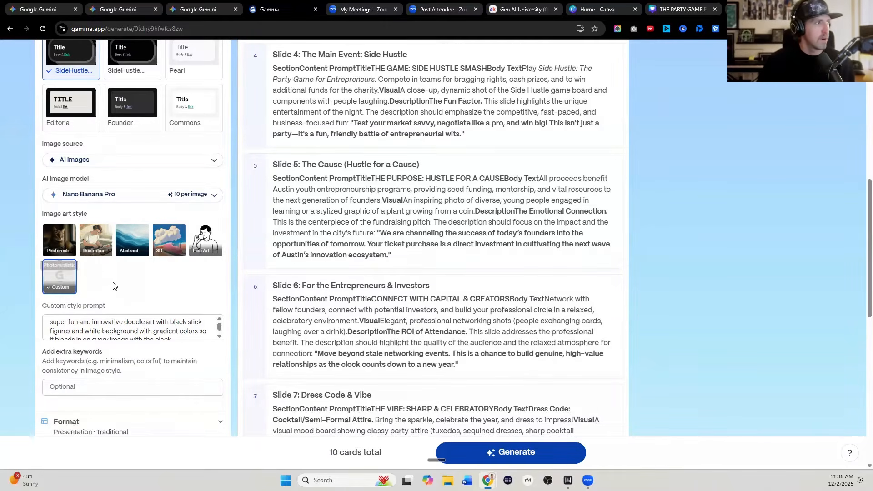
scroll(129, 136, down, 1)
scroll(141, 185, up, 1)
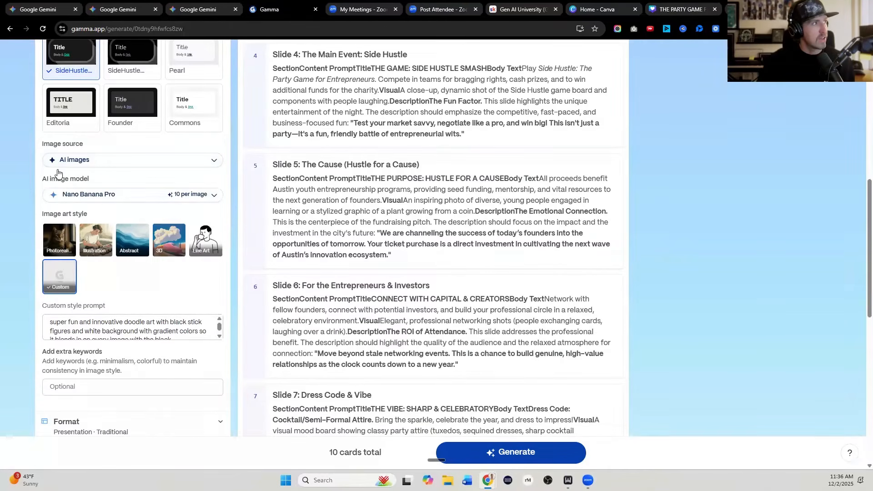
In the Gemini chat, copy the creative brief's style guide table from Color Palette through Dress Code Visuals.
click(122, 13)
scroll(429, 184, up, 5)
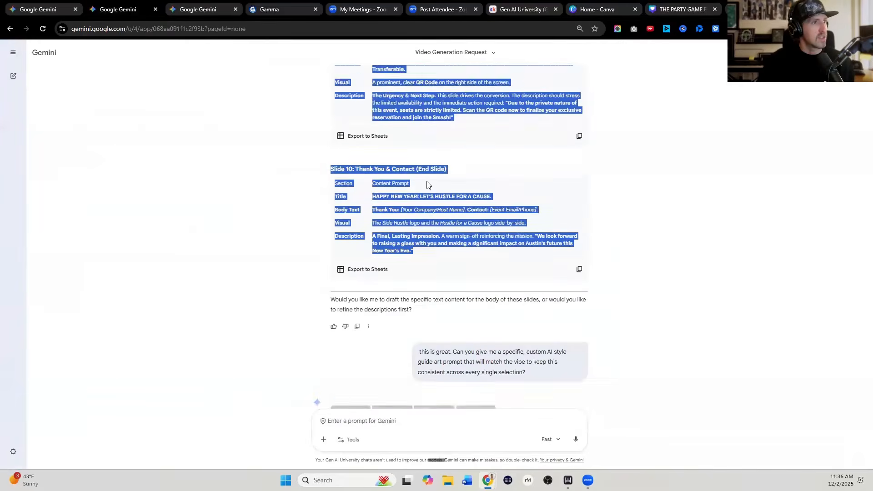
scroll(428, 181, up, 12)
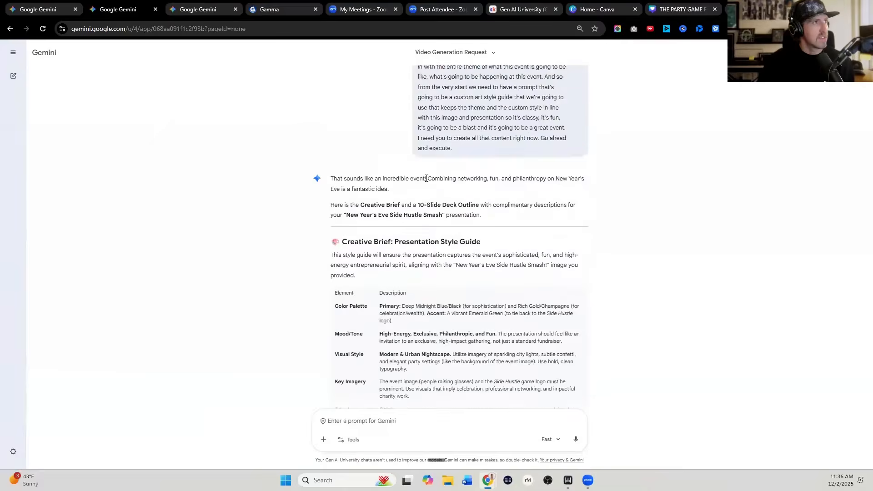
drag(334, 173, 433, 303)
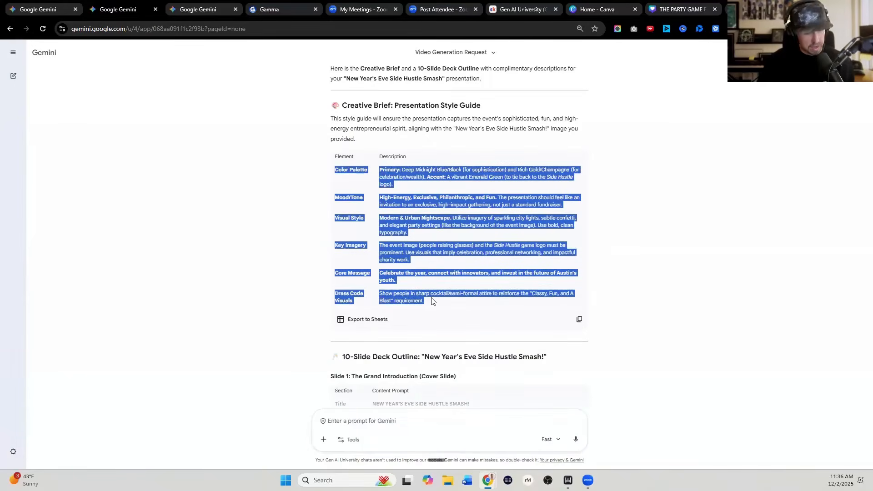
Back in Gamma, replace the custom style prompt for the AI images with the copied style guide text.
click(257, 6)
triple_click(122, 326)
key(BackSpace)
key(ctrl+v)
scroll(208, 394, down, 2)
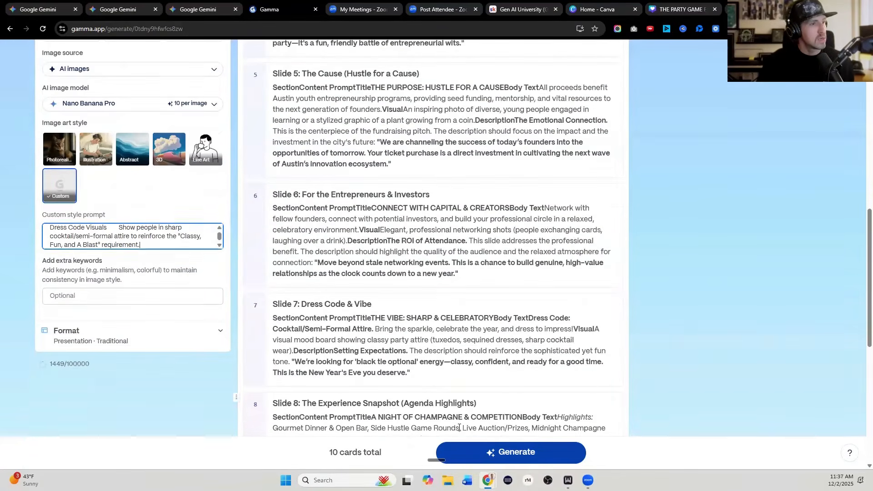
Generate the 10-card presentation and follow its creation through to the closing slide.
click(509, 450)
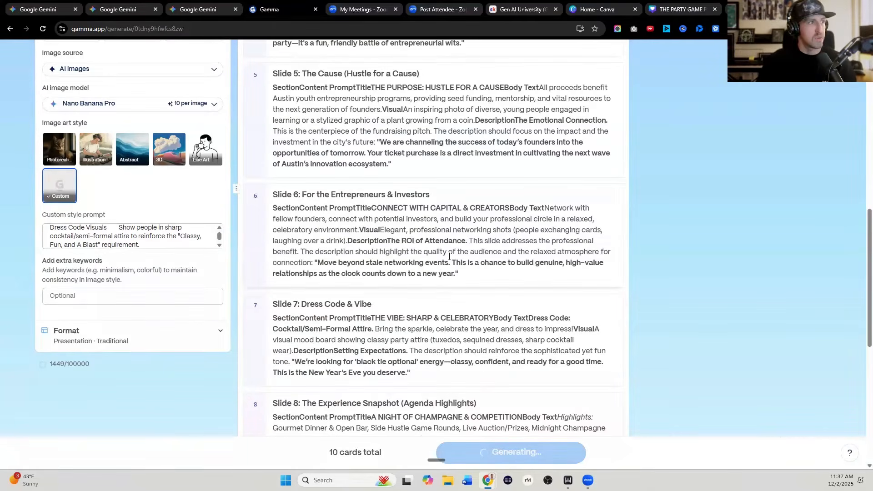
scroll(454, 252, up, 1)
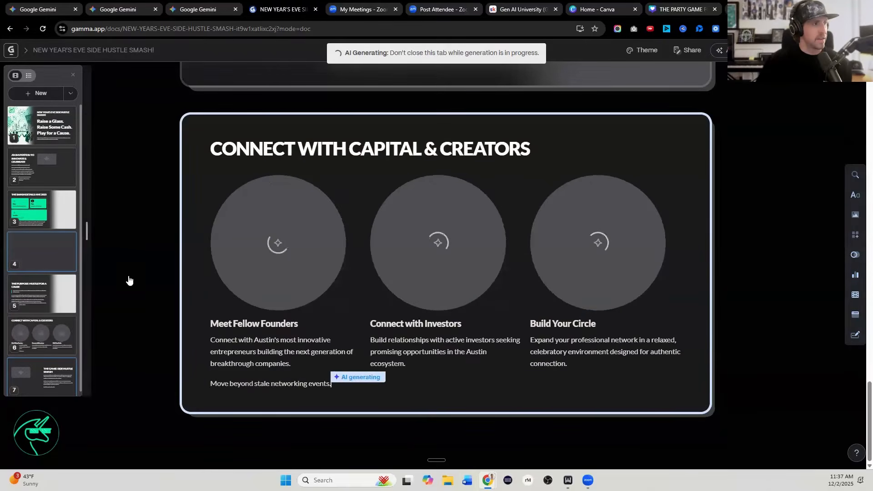
scroll(61, 299, down, 2)
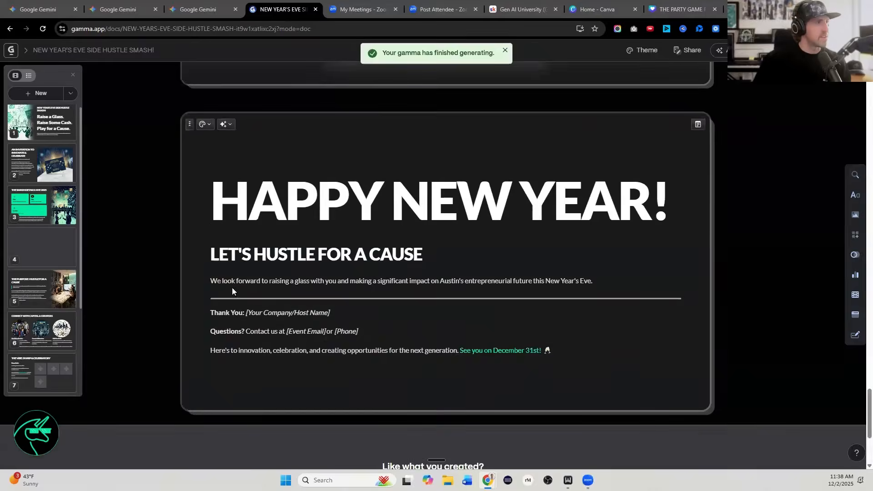
Replace the phone placeholder in the closing slide's contact line with the event's phone number in square brackets.
scroll(298, 221, up, 2)
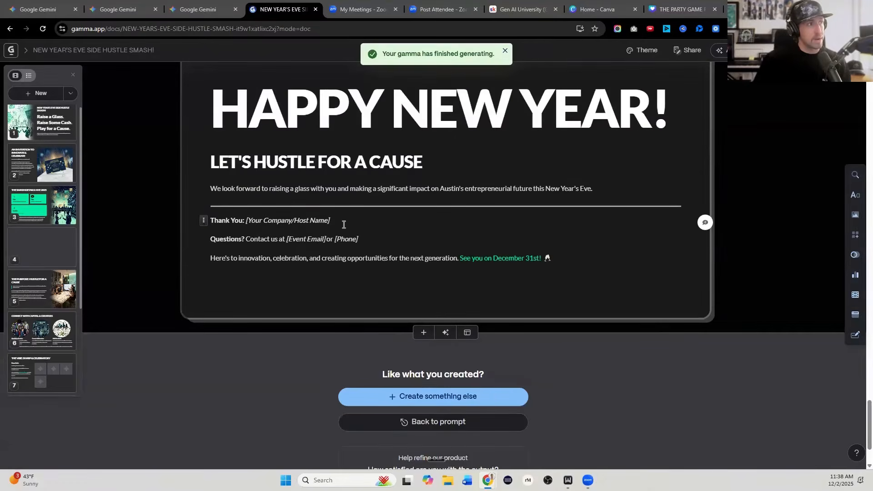
drag(287, 239, 381, 240)
key(Left)
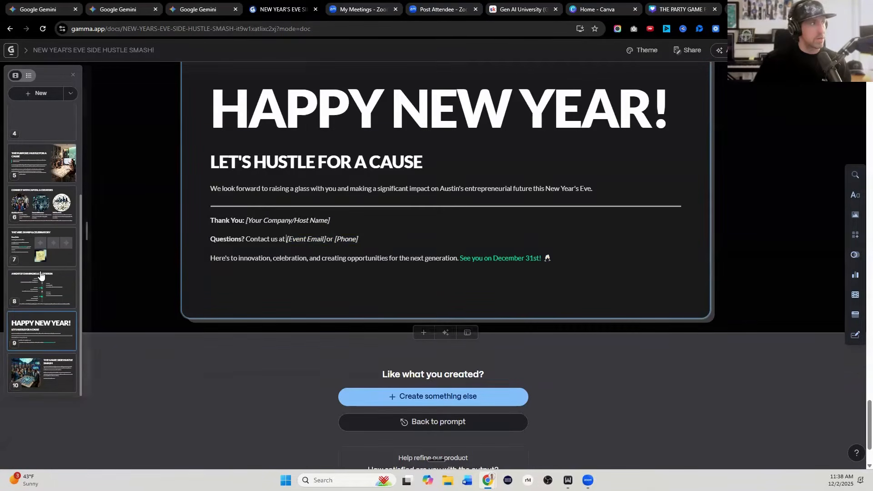
double_click(347, 239)
text(555-555-5555)
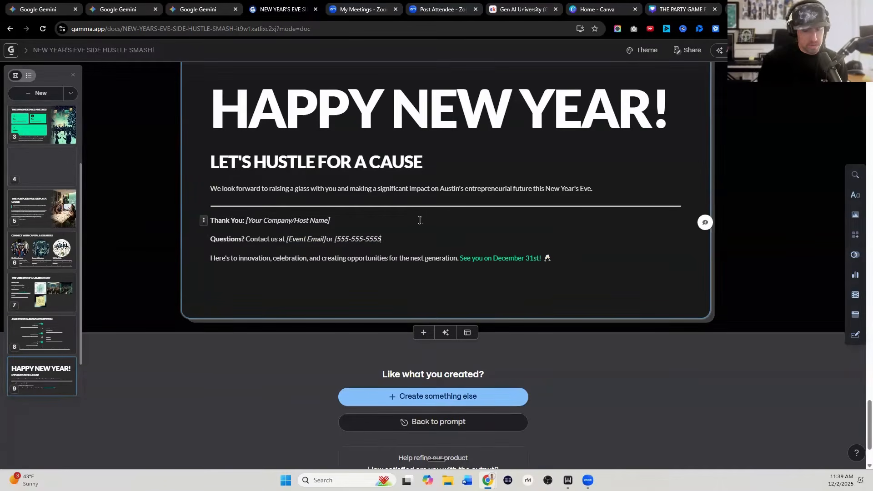
text(])
Review the cover, invitation and event details slides, highlighting the venue placeholder under Location.
scroll(51, 237, up, 4)
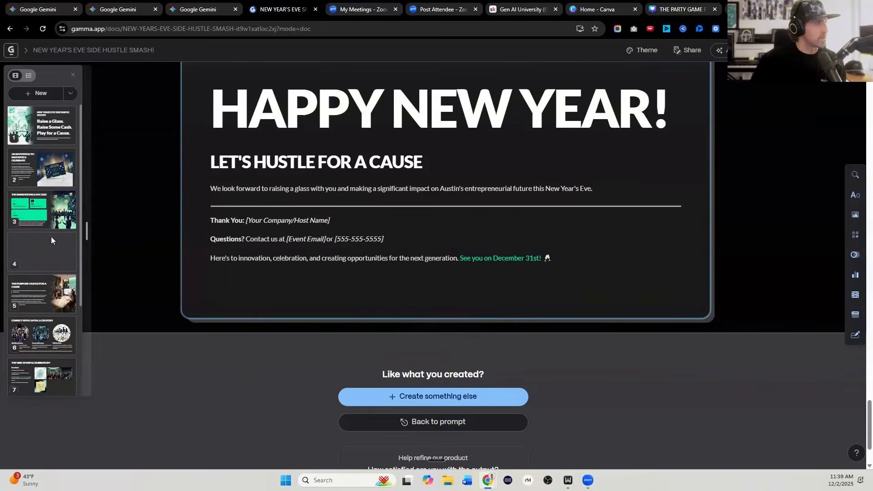
click(49, 136)
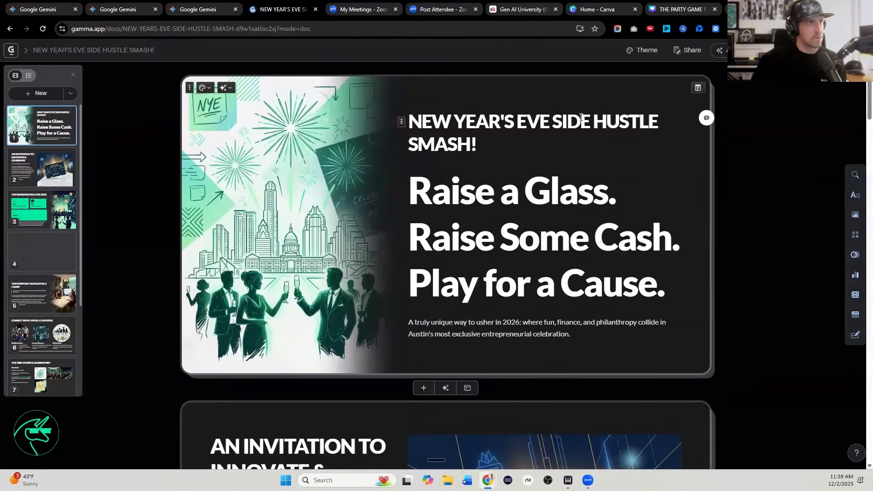
click(436, 187)
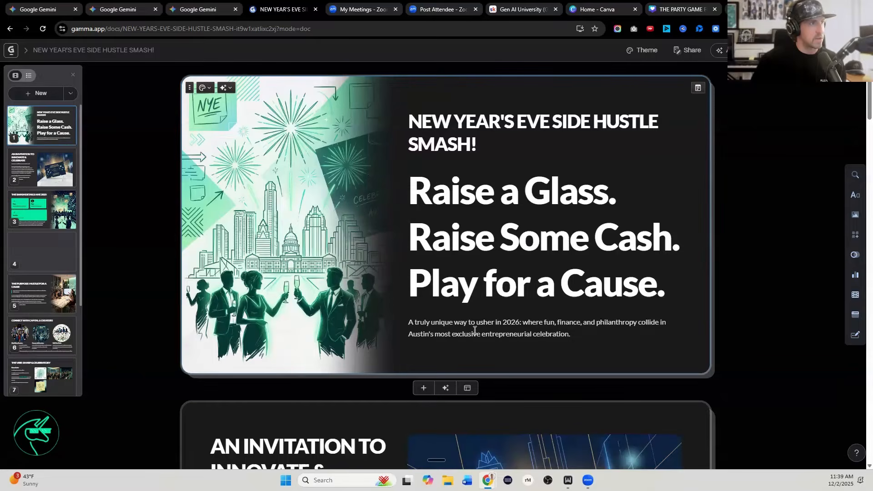
scroll(384, 287, down, 3)
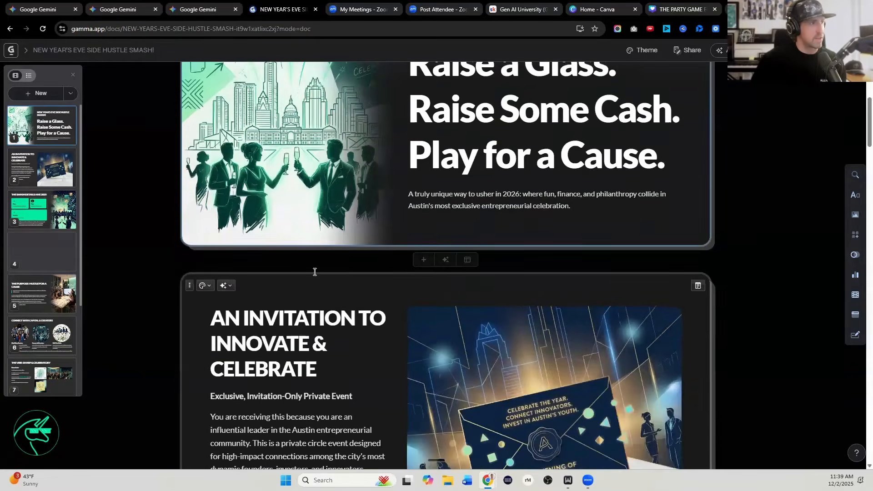
scroll(314, 272, down, 3)
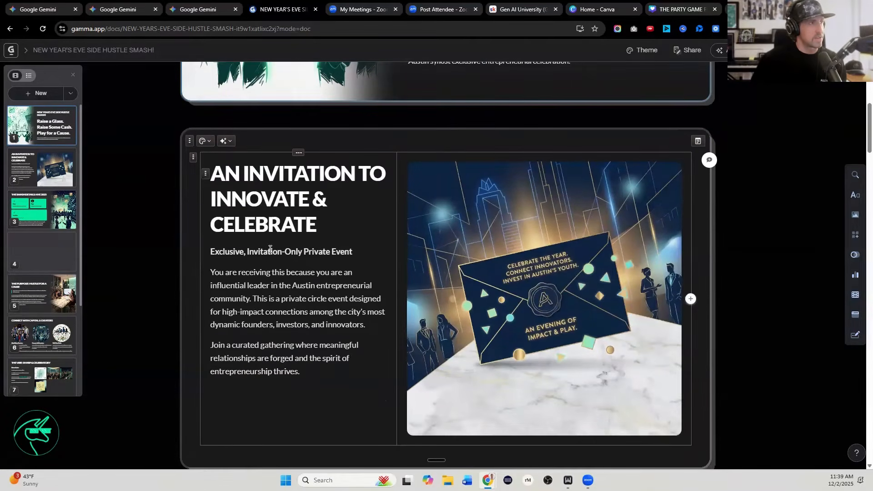
scroll(270, 249, down, 9)
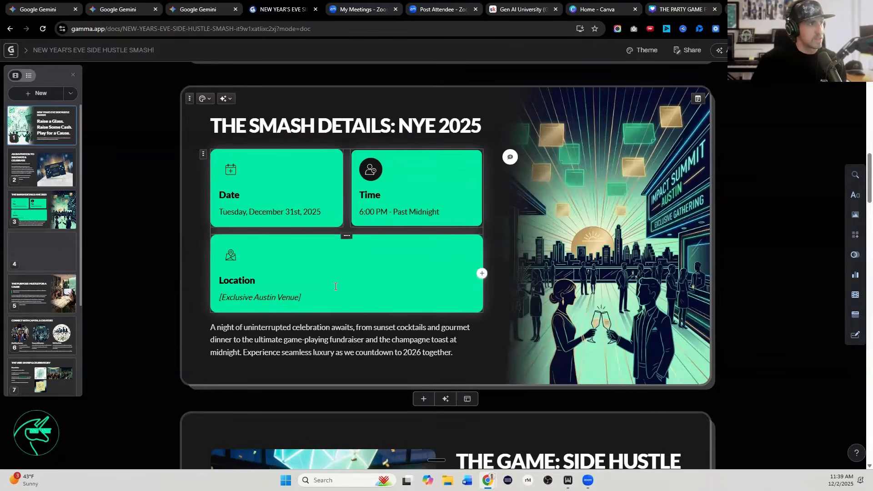
triple_click(300, 296)
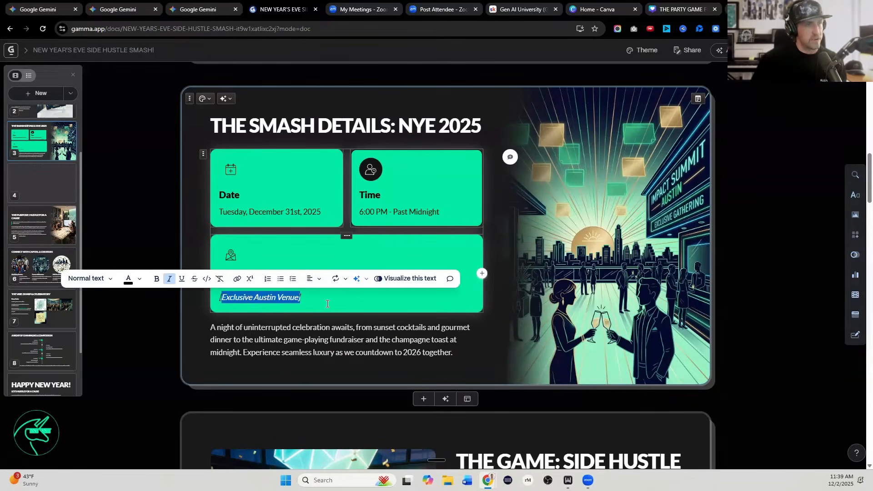
Examine the text and generated images of the remaining slides, from the game slide to the Happy New Year closing slide.
scroll(381, 305, down, 8)
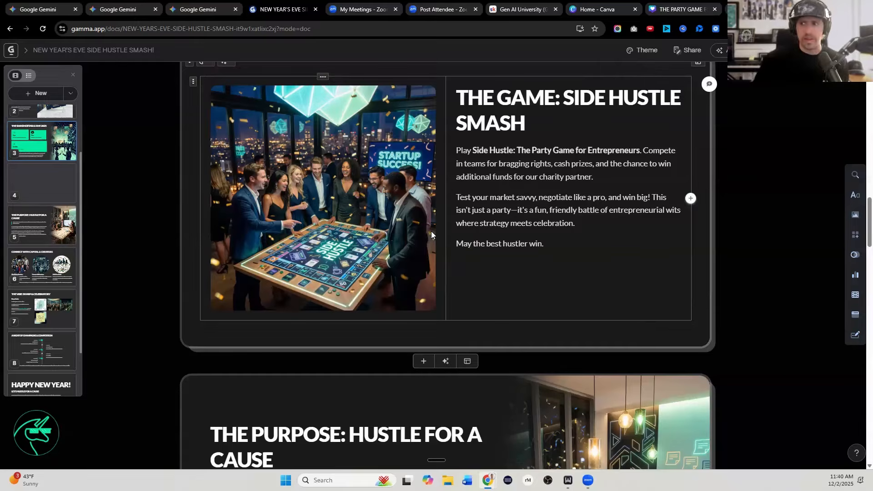
scroll(238, 185, down, 6)
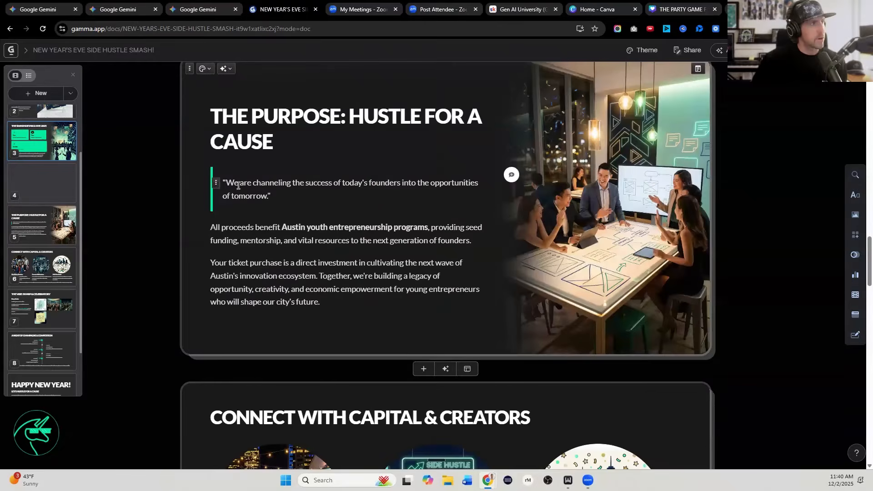
scroll(321, 220, down, 6)
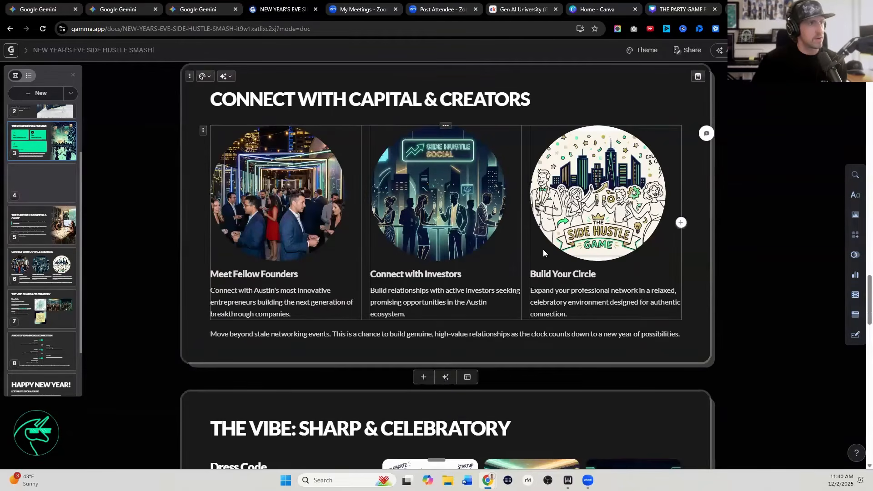
scroll(415, 250, down, 10)
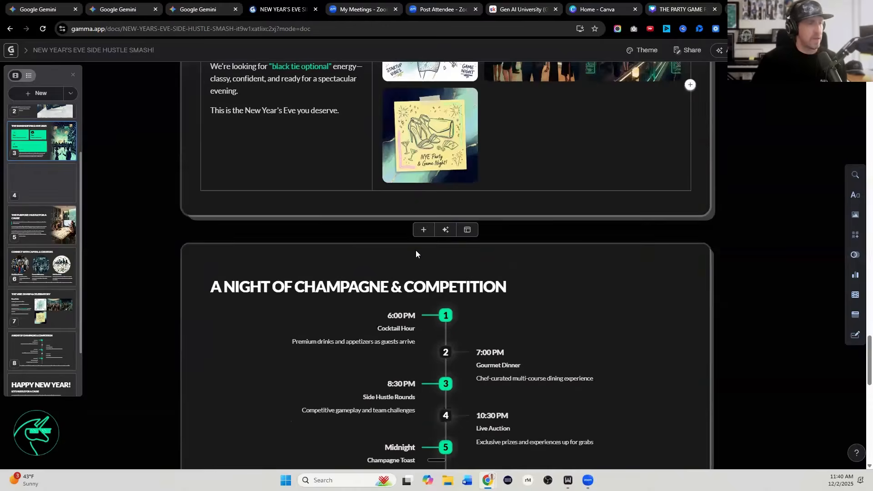
scroll(418, 252, down, 6)
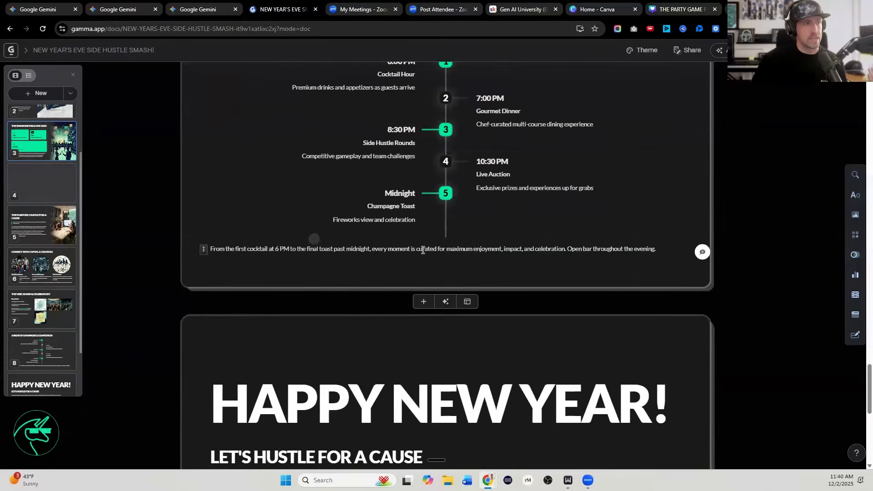
scroll(422, 249, down, 1)
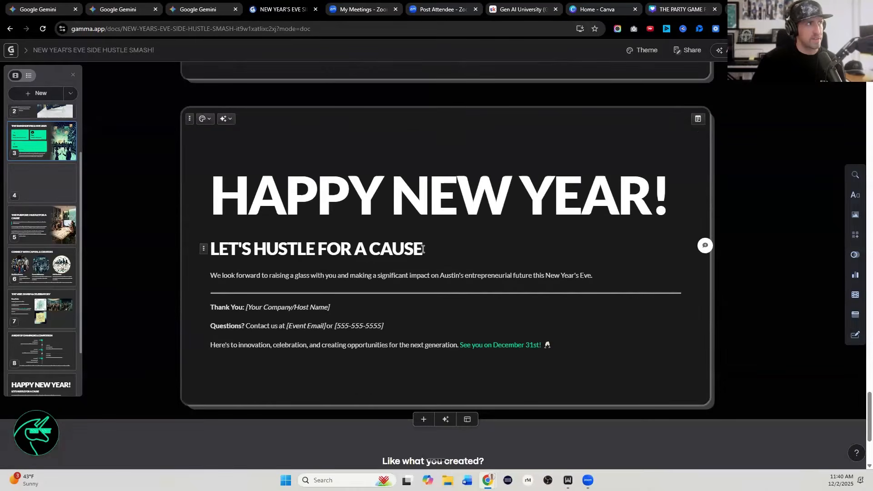
scroll(422, 250, down, 1)
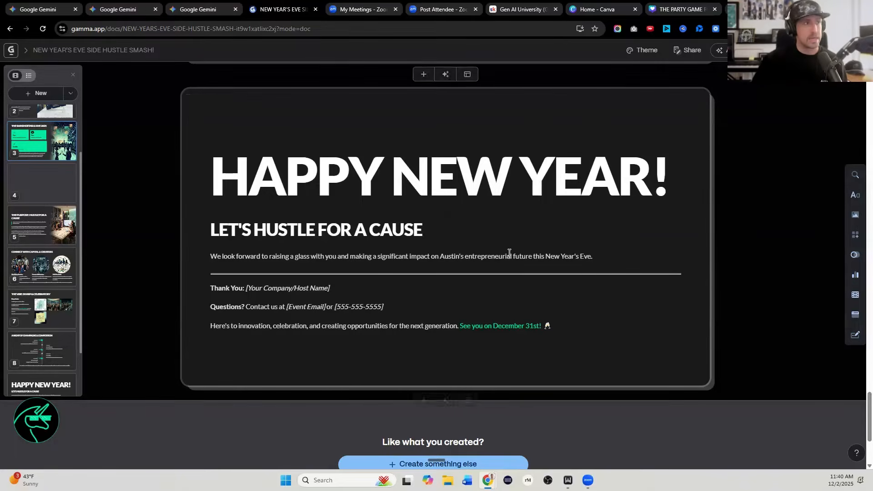
scroll(492, 269, down, 1)
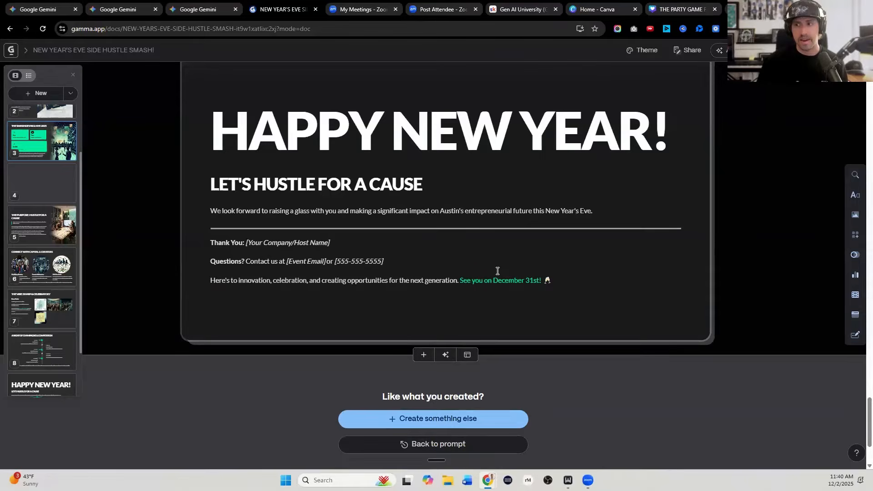
Color the year 2026 in the cover slide's description with the theme's green.
scroll(522, 264, up, 20)
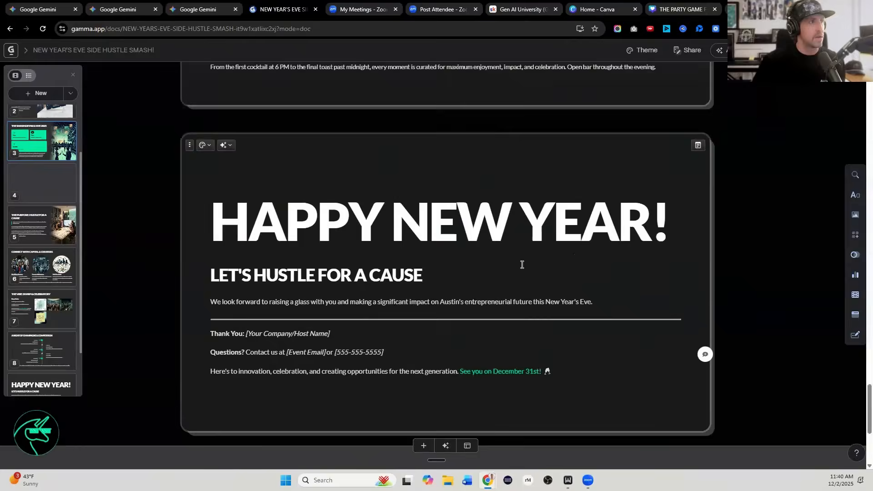
scroll(517, 256, up, 15)
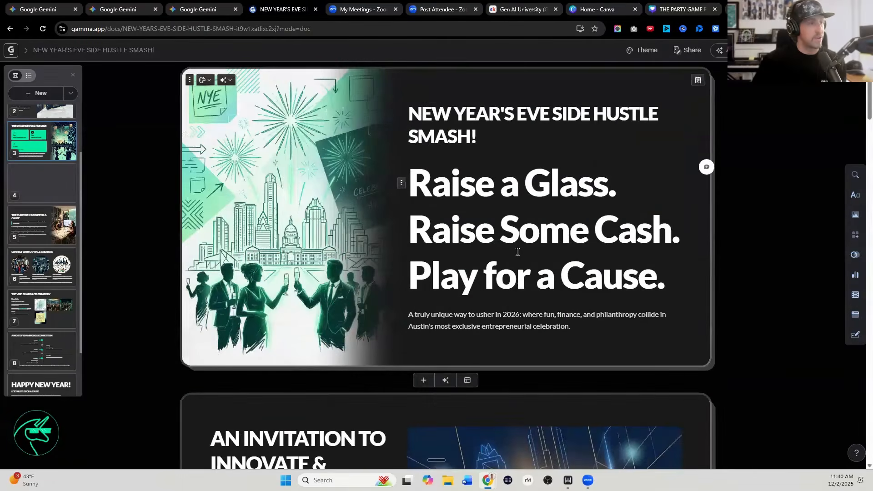
scroll(519, 252, up, 1)
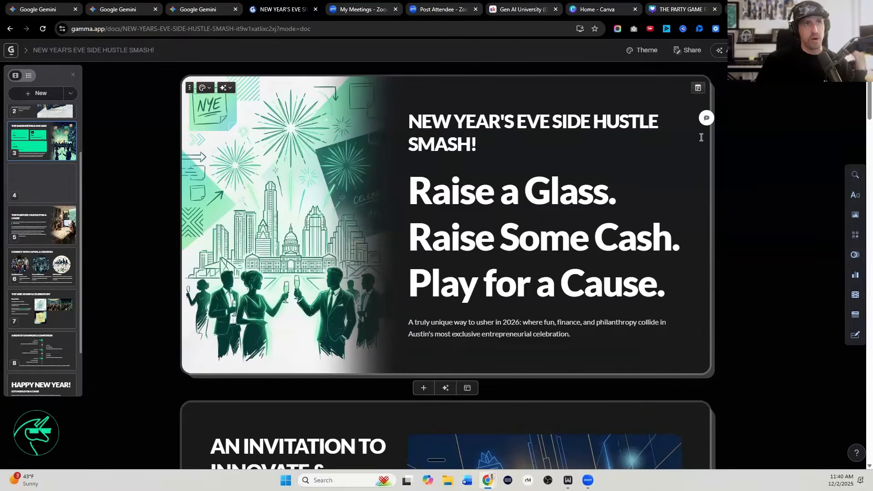
drag(520, 323, 503, 321)
click(378, 304)
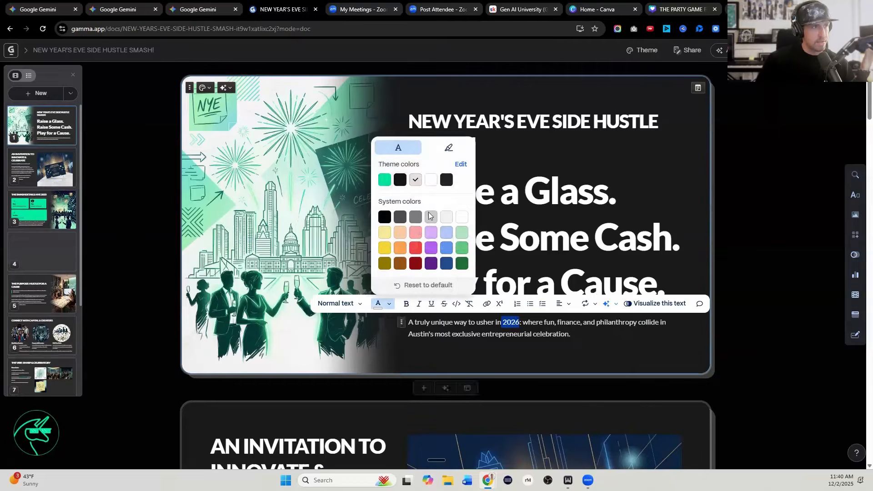
click(384, 179)
click(514, 321)
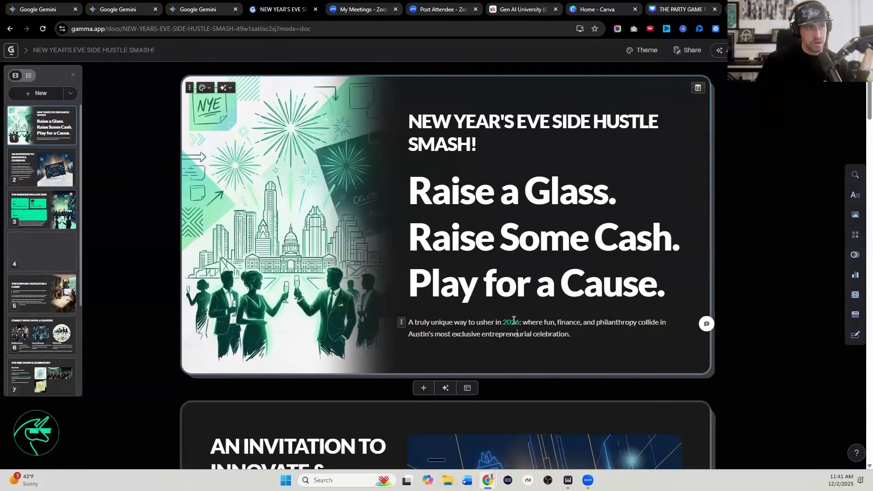
Undo the green coloring of 2026 on the cover slide.
key(ctrl+z)
key(ctrl+z)
key(ctrl+z)
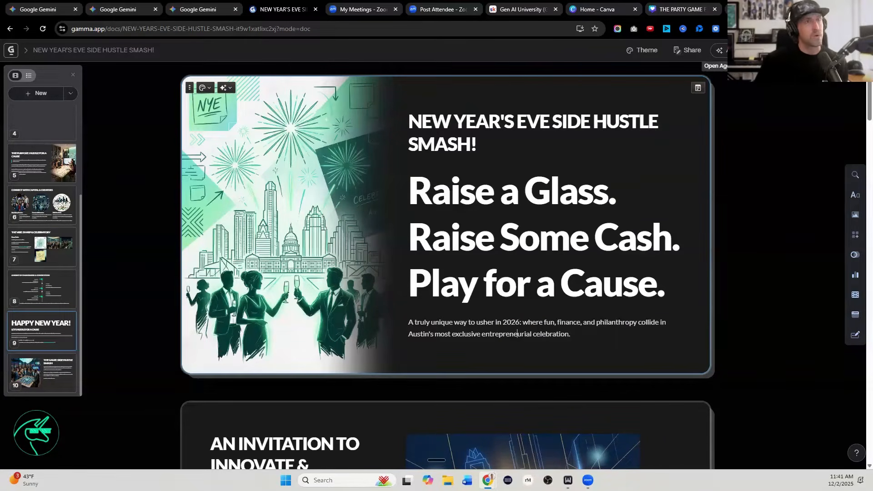
Have the AI Agent highlight "2026", "fun", "finance" and "philanthropy" on the first slide in the on-brand green, then close the Agent.
click(721, 50)
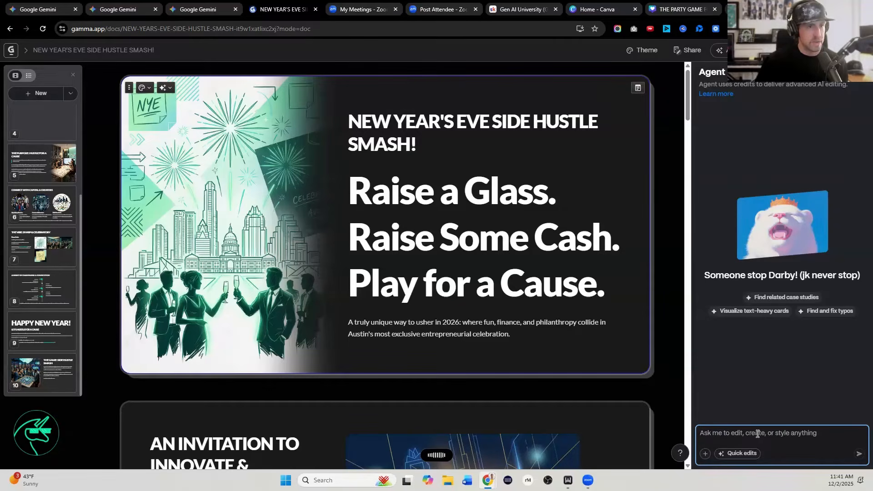
key(Return)
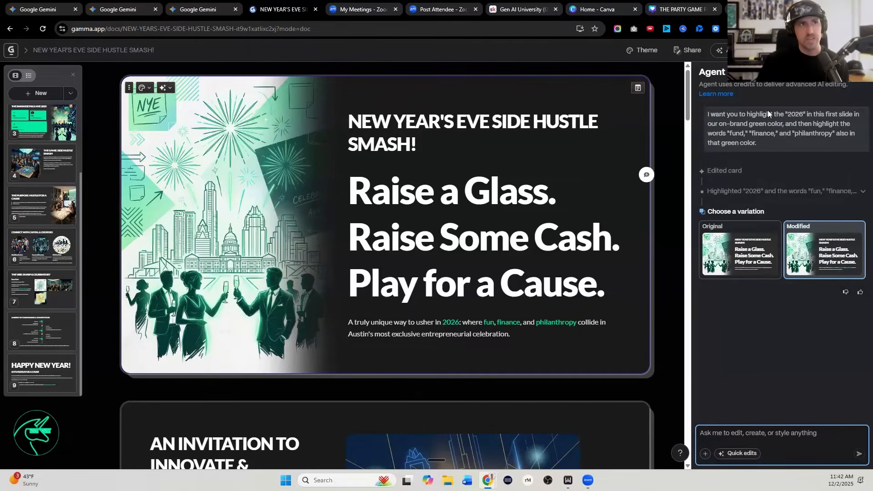
click(859, 72)
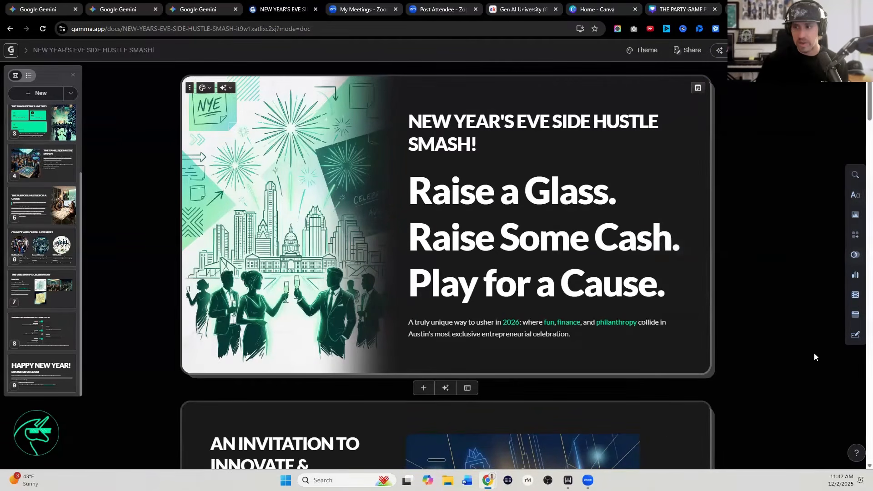
Examine the presentation's collaboration, link sharing and export options, then close the share settings.
click(688, 52)
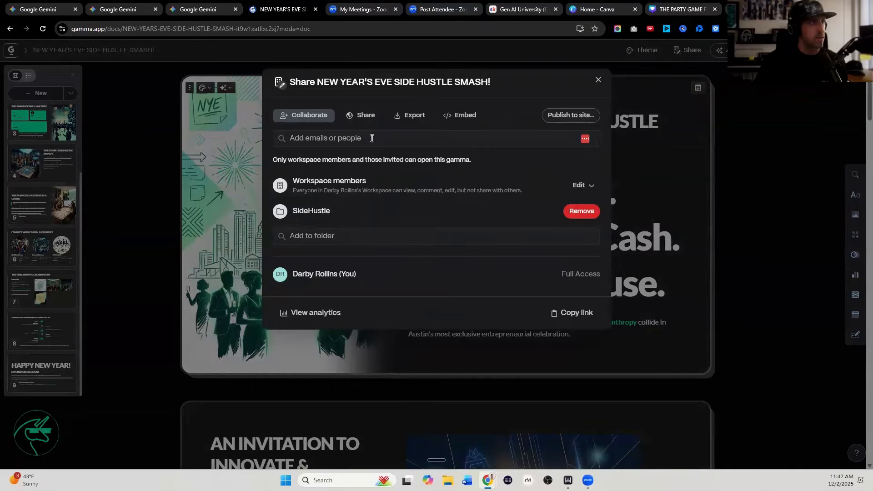
click(361, 115)
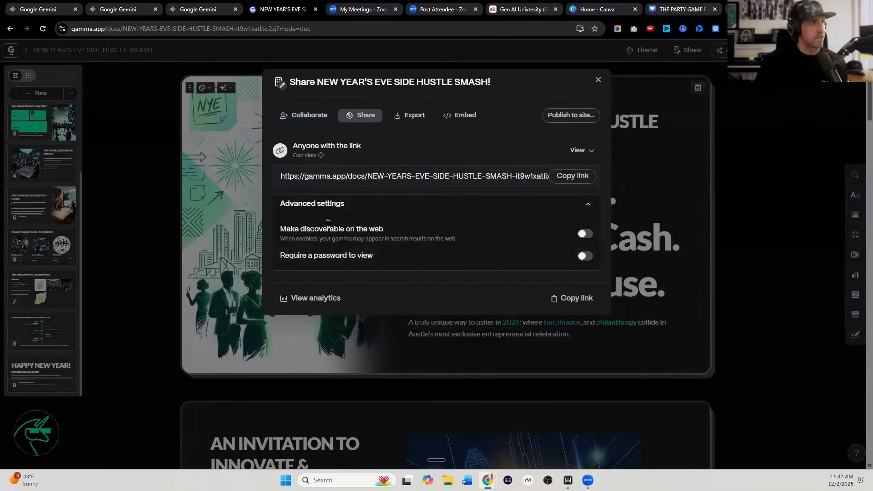
click(413, 113)
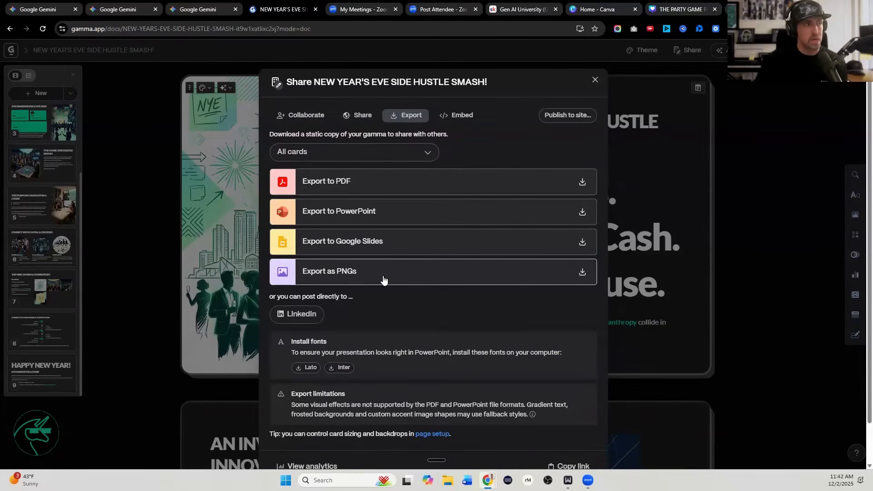
scroll(321, 284, down, 1)
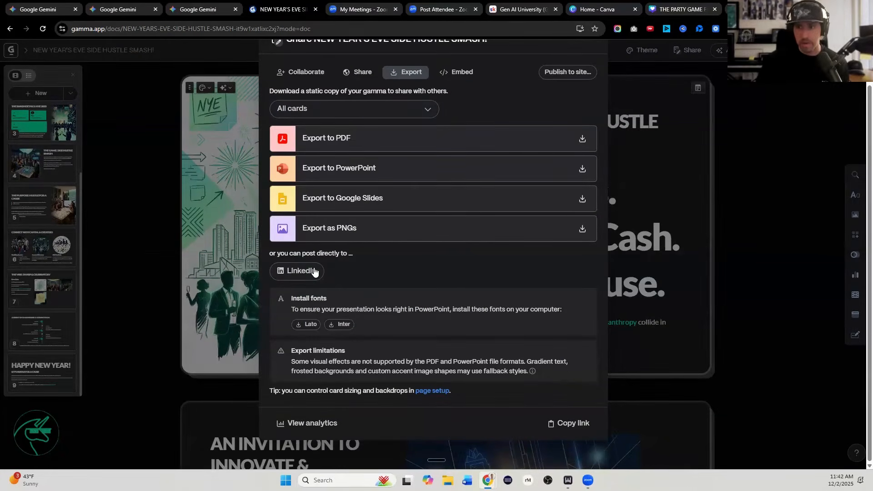
scroll(375, 273, up, 1)
scroll(375, 276, up, 2)
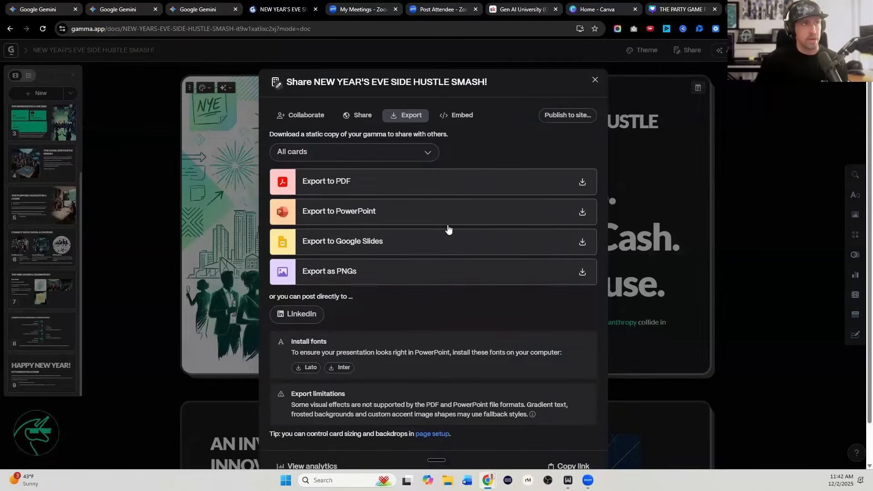
click(738, 177)
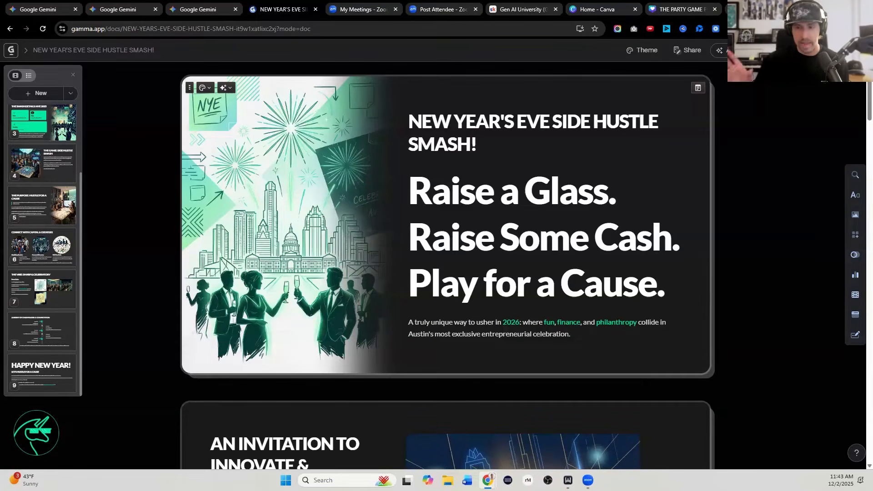
Start a new AI creation from the SideHustle folder in Gamma using Studio mode.
click(750, 270)
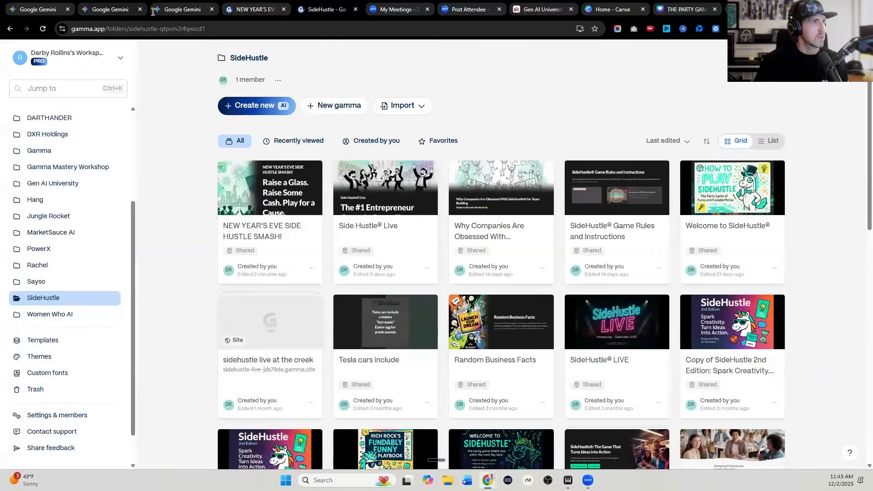
click(153, 11)
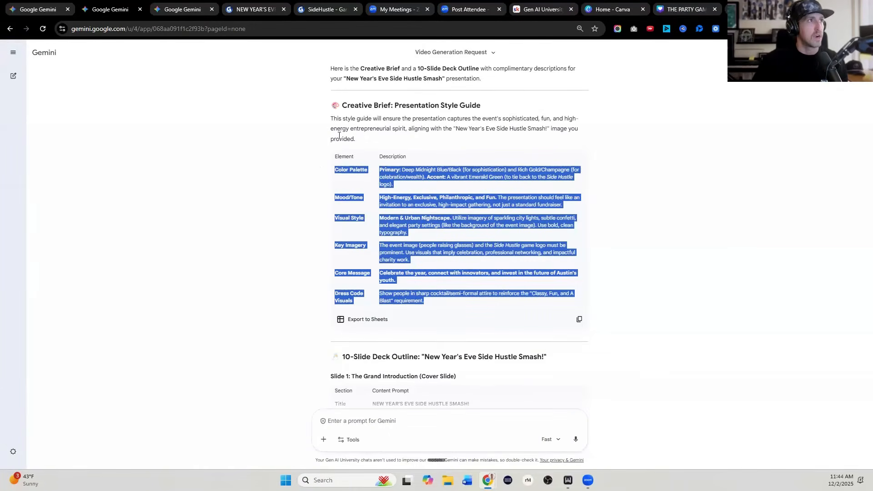
click(331, 10)
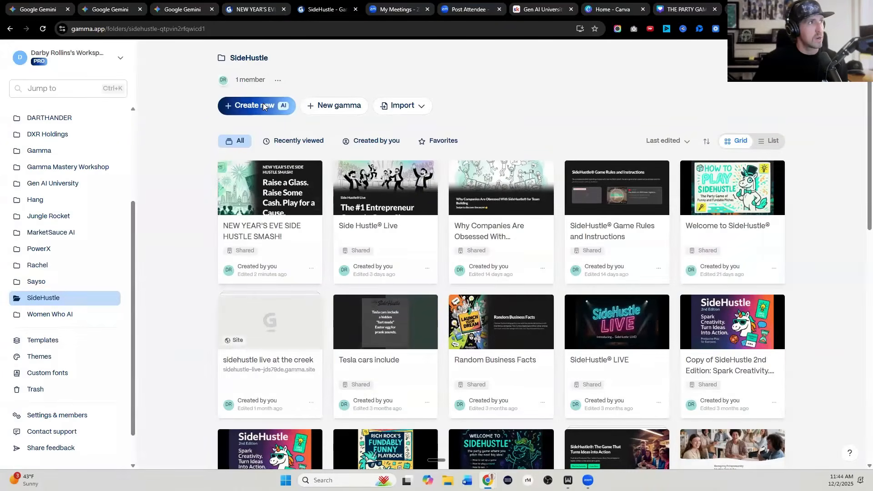
click(264, 105)
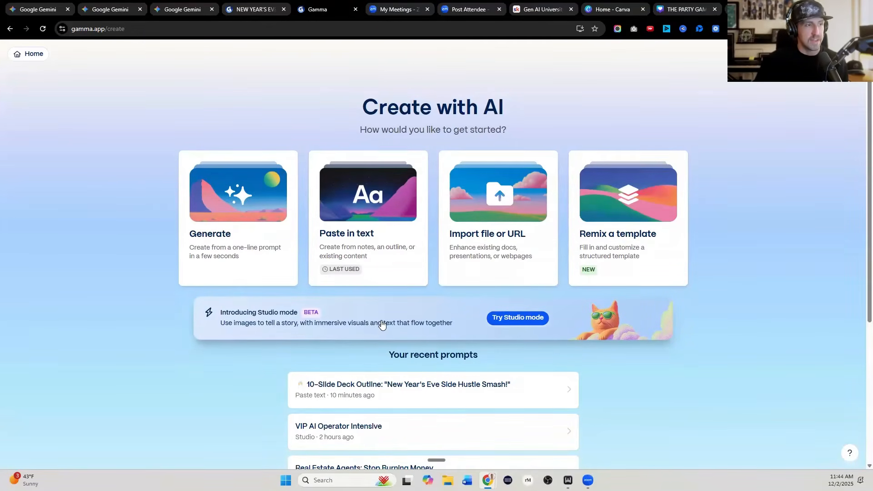
click(517, 318)
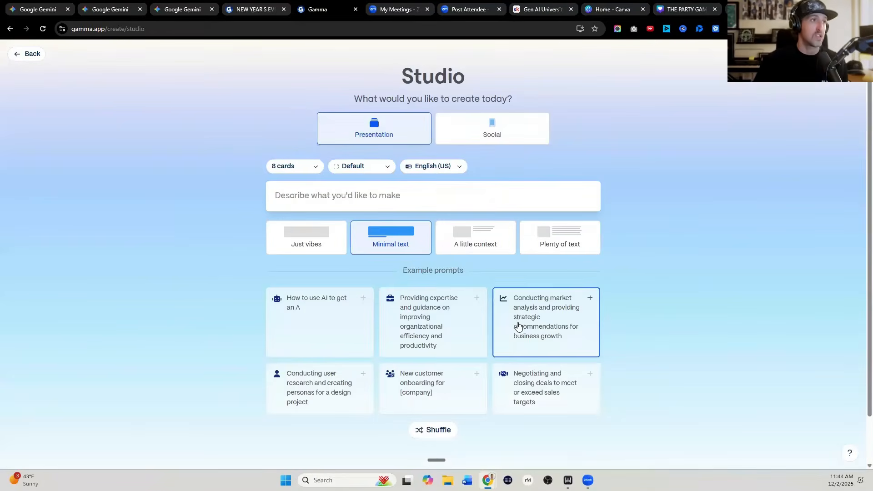
Configure the Studio presentation for 10 cards, Traditional 16:9 page style and "A little context" as the text amount.
click(317, 165)
scroll(377, 319, down, 1)
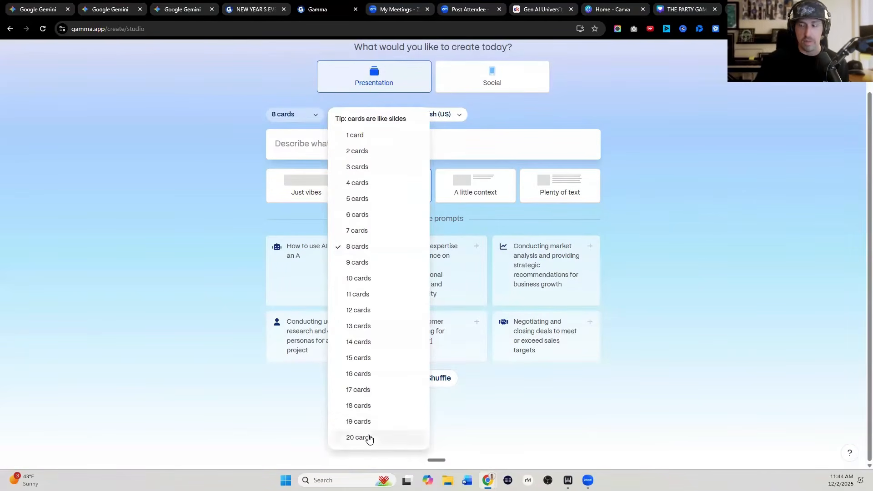
click(360, 279)
scroll(180, 239, up, 2)
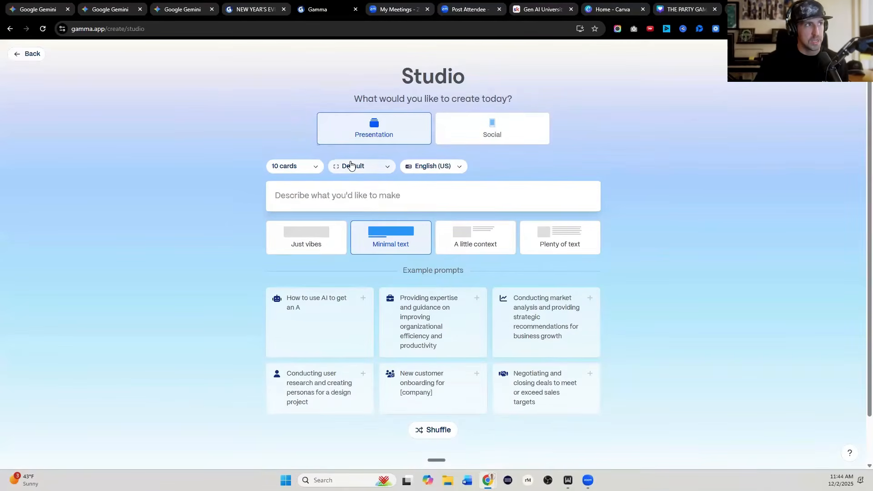
click(349, 166)
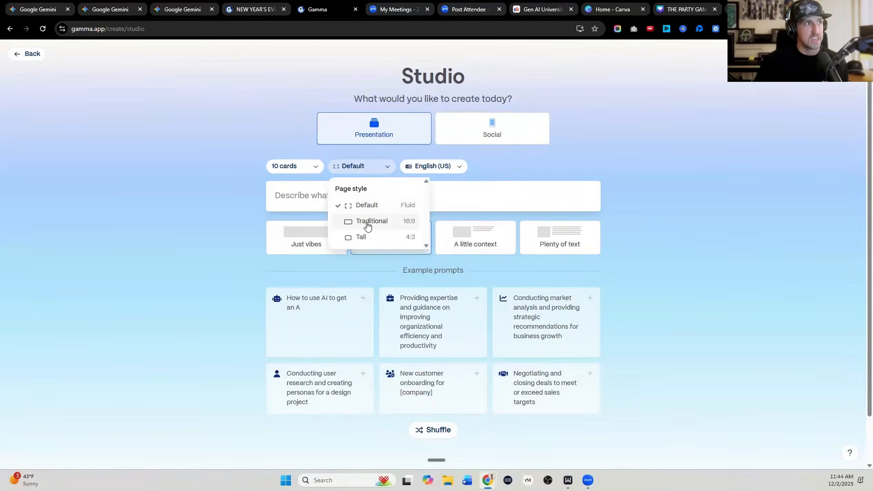
click(367, 223)
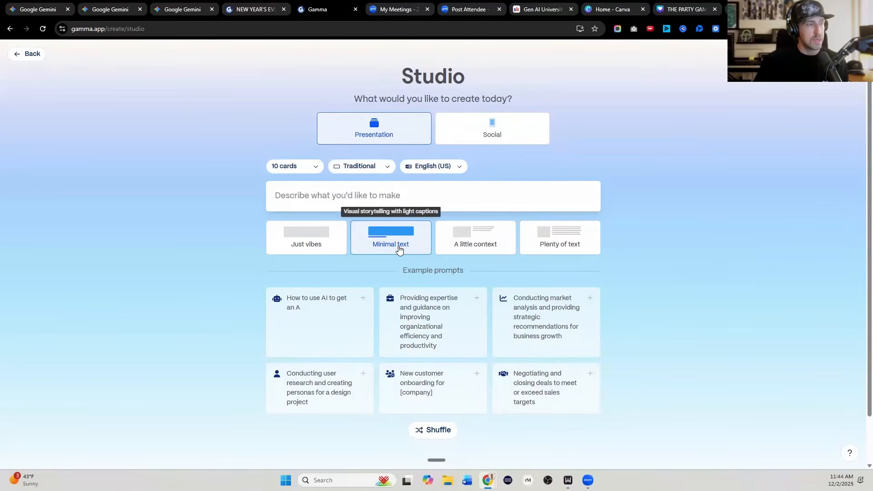
click(485, 243)
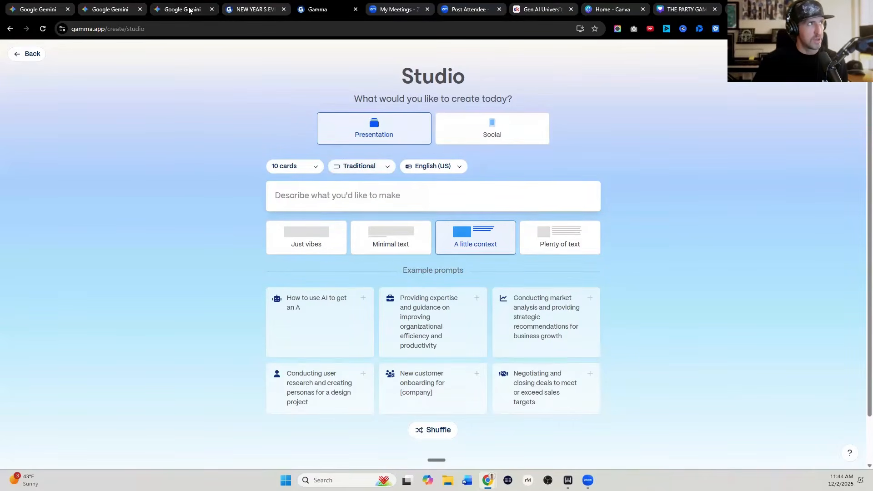
Switch to the Gemini chat and copy the full 10-slide deck outline, from the cover slide through Slide 10.
click(118, 10)
click(302, 121)
scroll(309, 123, down, 5)
drag(338, 129, 458, 207)
scroll(455, 177, down, 10)
scroll(455, 180, down, 20)
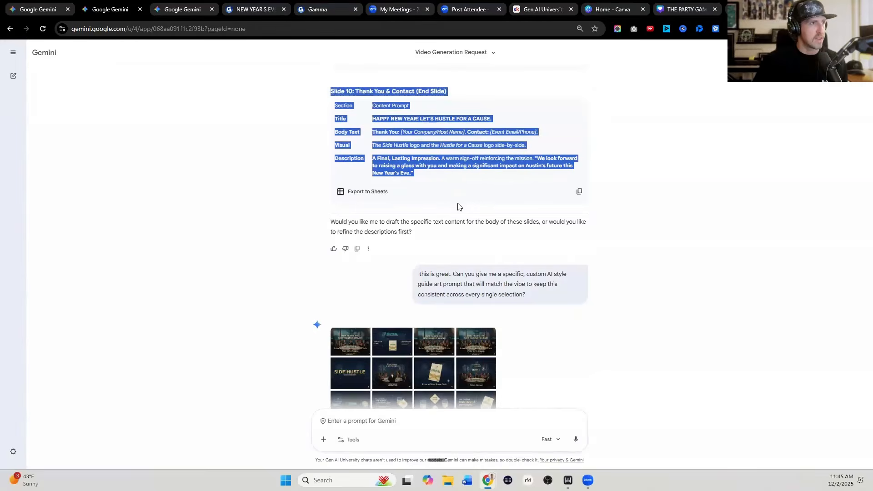
Paste the copied deck outline as the Studio prompt in Gamma and generate the card outline.
click(313, 9)
key(ctrl+v)
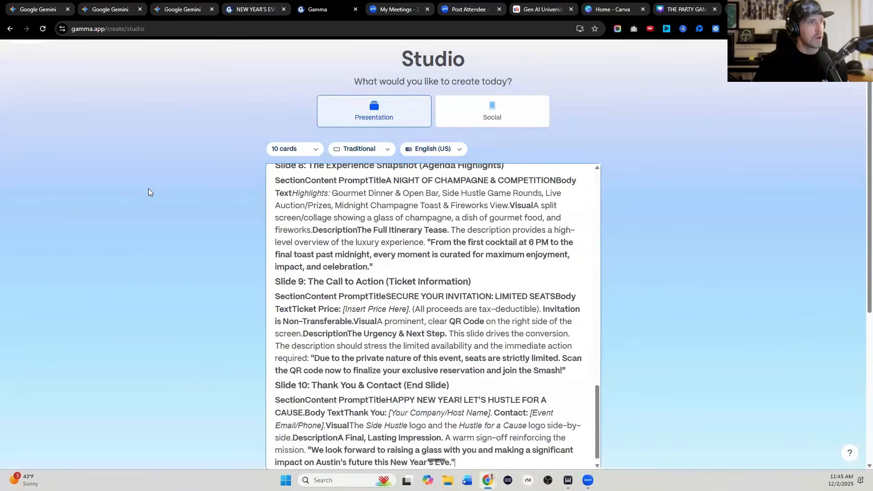
click(436, 382)
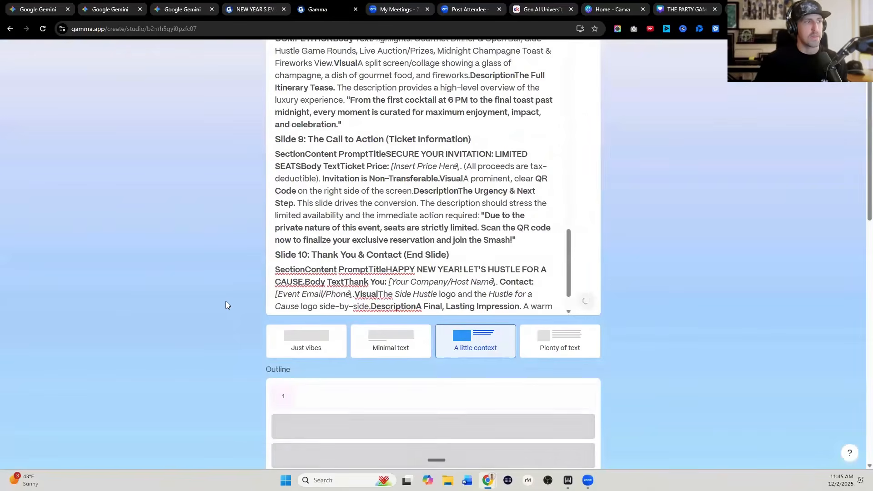
Examine the generated outline cards and compare them with the slide details in the pasted prompt.
scroll(226, 301, down, 6)
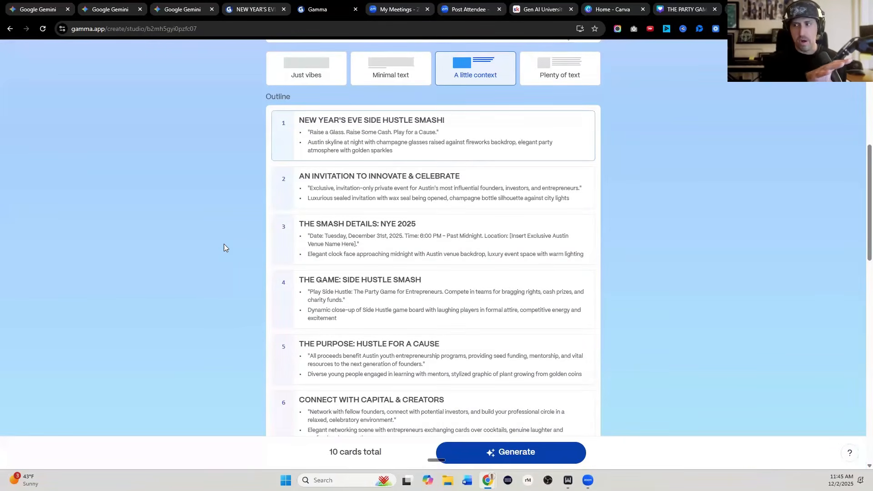
scroll(254, 175, up, 8)
scroll(360, 176, up, 10)
scroll(357, 173, up, 4)
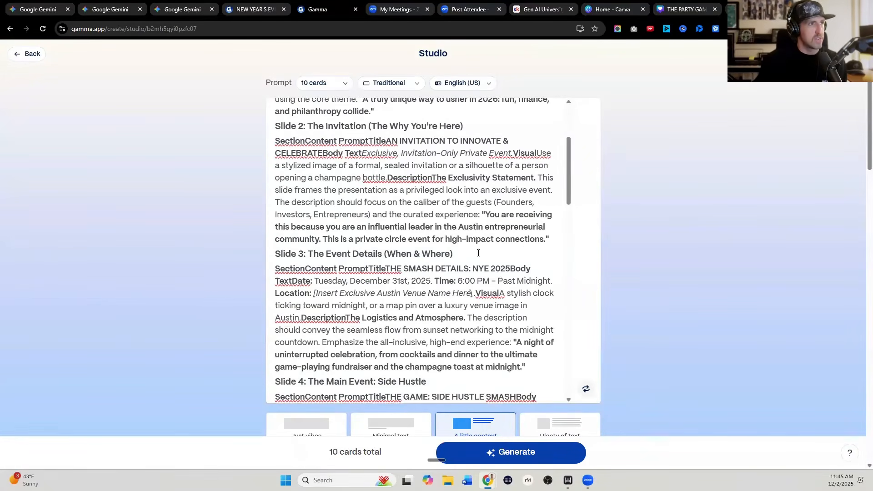
drag(375, 147, 478, 256)
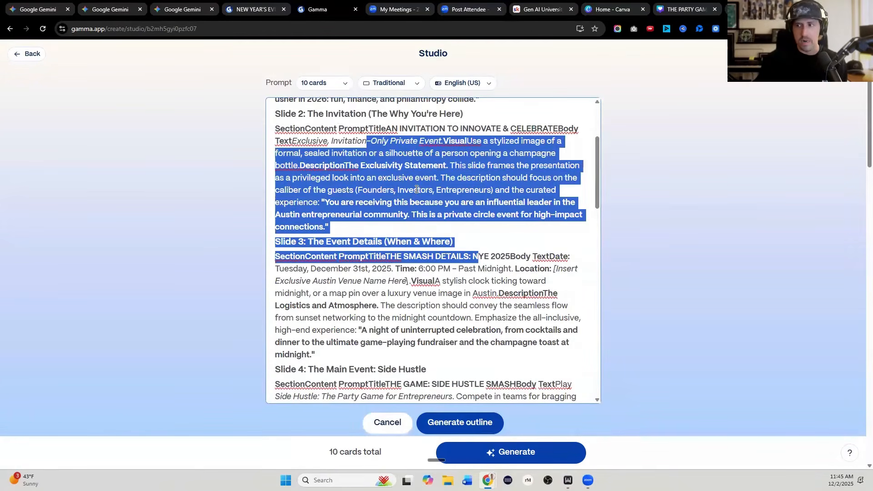
click(325, 223)
scroll(326, 220, down, 10)
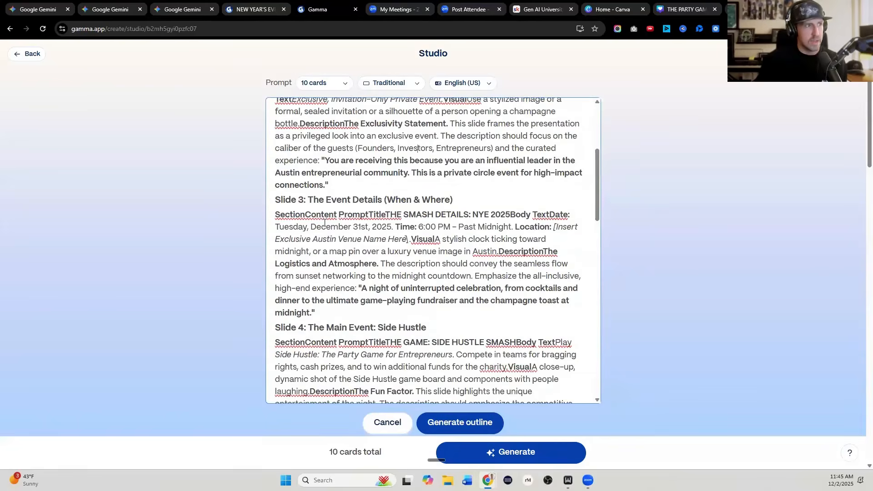
scroll(327, 219, down, 10)
scroll(321, 166, up, 1)
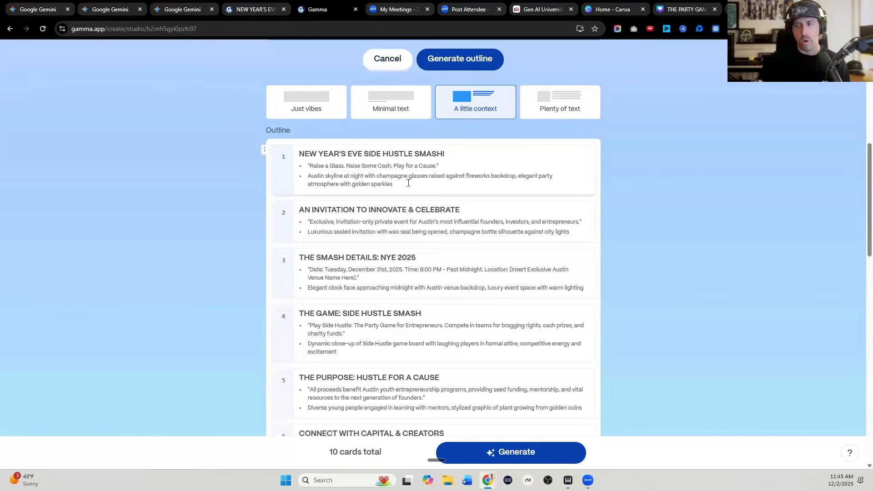
drag(409, 182, 300, 155)
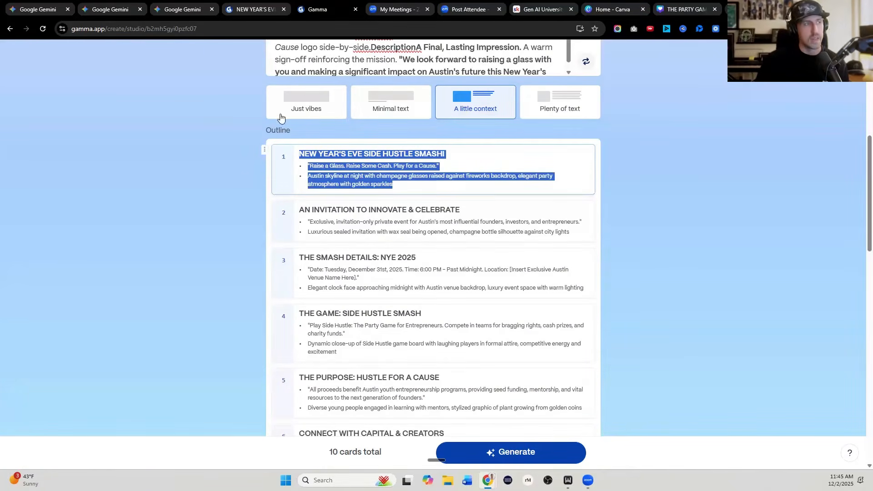
Check Gemini's original slide descriptions against the titles, text and visual ideas of the Studio outline cards.
click(110, 9)
scroll(377, 188, down, 3)
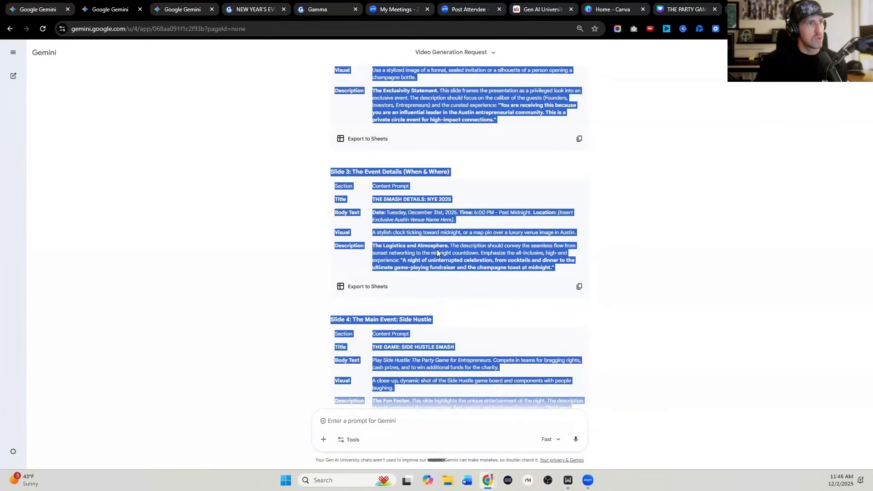
click(323, 11)
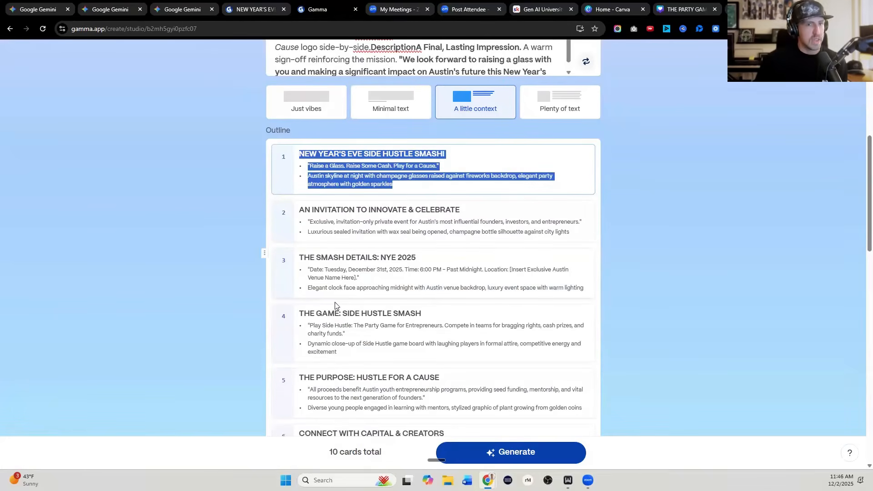
scroll(314, 291, down, 2)
scroll(295, 277, up, 1)
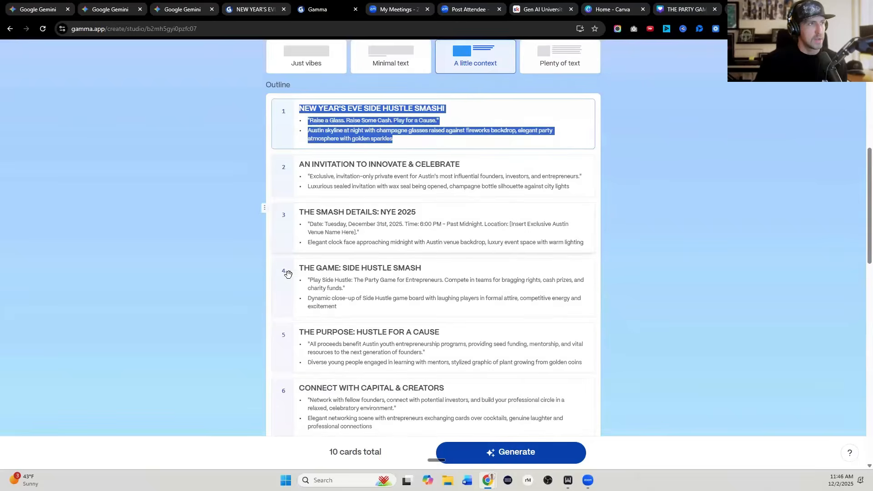
scroll(344, 212, down, 2)
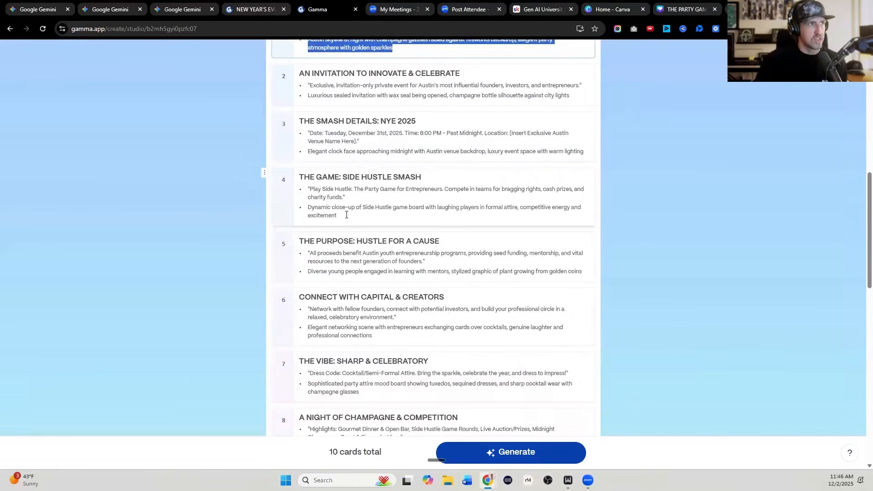
click(345, 215)
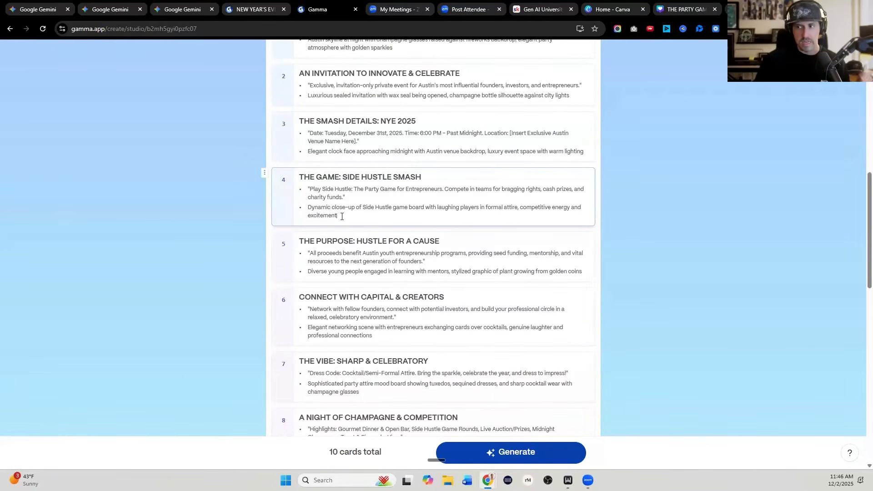
Review the Studio visuals settings: the theme, the custom art style prompt and the available AI image models.
scroll(282, 246, down, 9)
scroll(273, 233, down, 2)
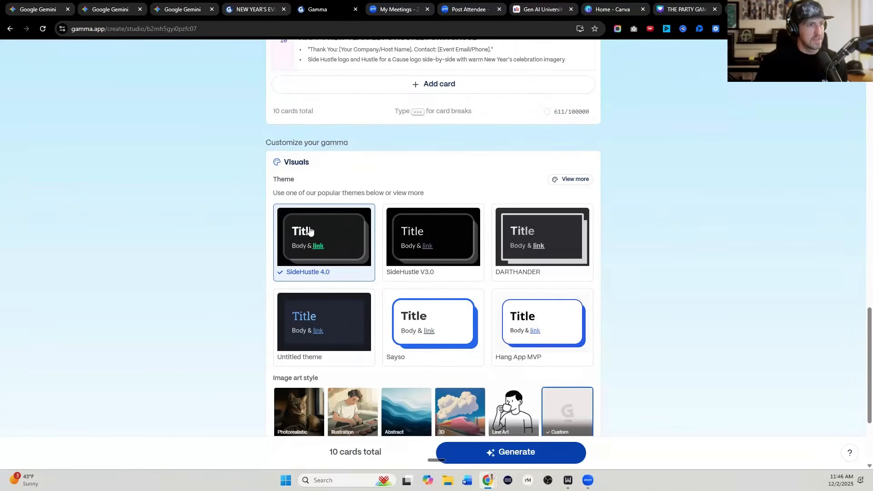
scroll(314, 232, down, 3)
drag(282, 325, 417, 371)
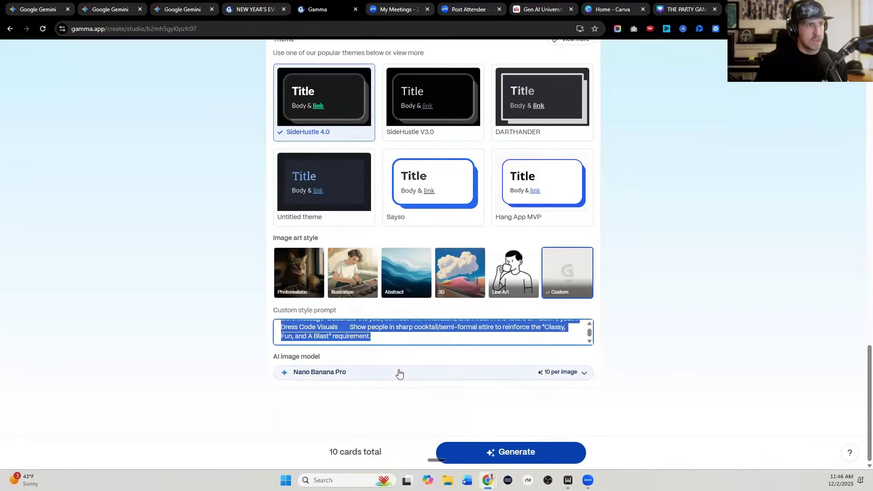
click(320, 377)
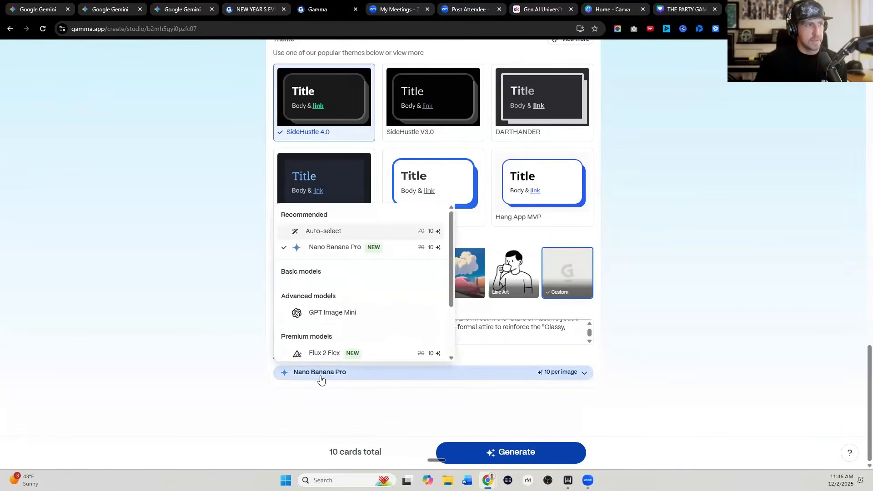
mouse_move(364, 325)
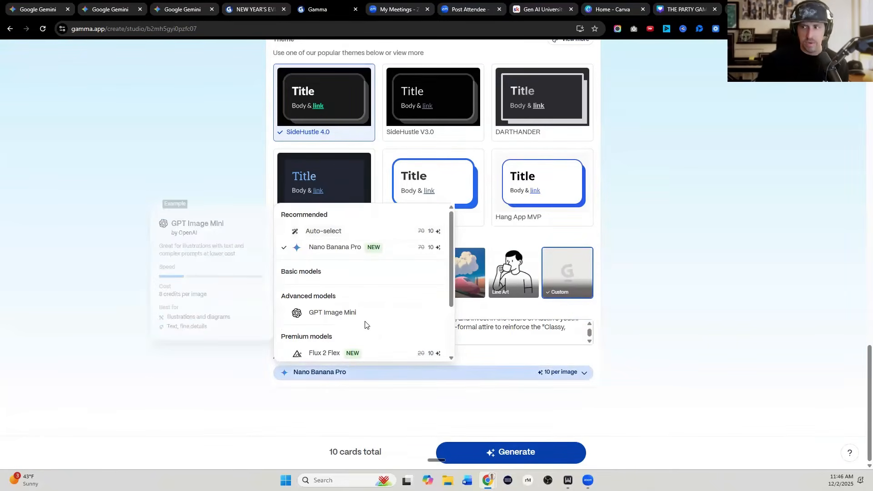
click(689, 345)
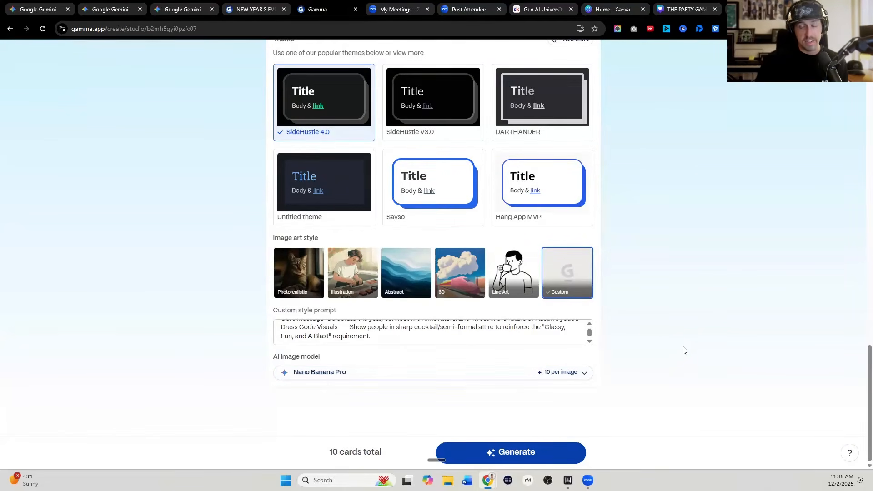
Generate the 10-card Studio presentation with the Nano Banana Pro image model and go to its title card.
click(542, 452)
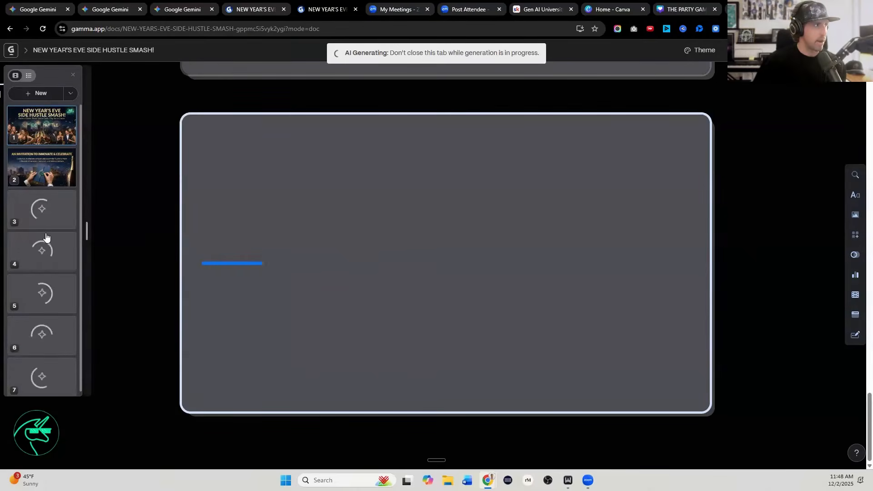
click(43, 132)
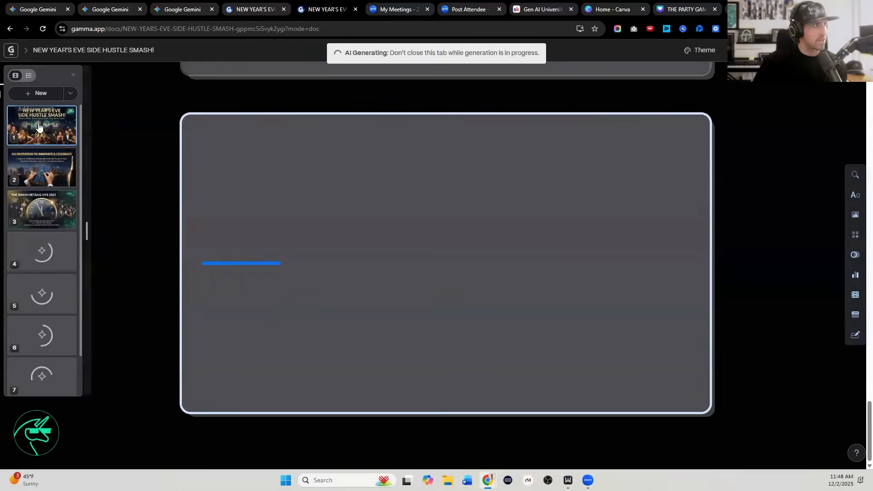
click(40, 131)
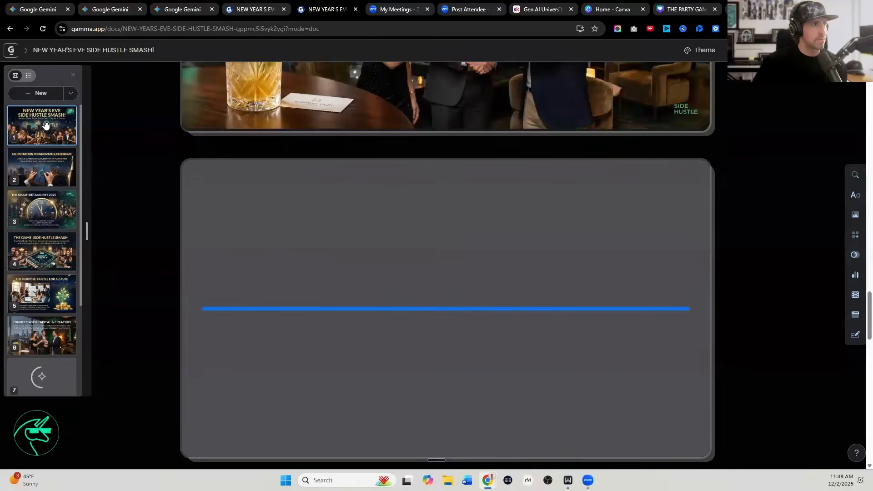
click(46, 126)
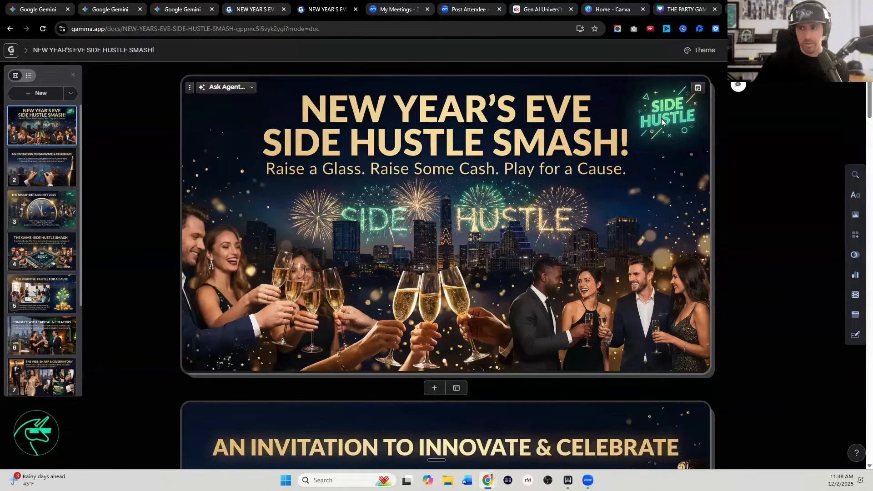
Ask the Agent to remove the Side Hustle logo in the top right corner of the title card's image.
click(224, 87)
key(ctrl+super)
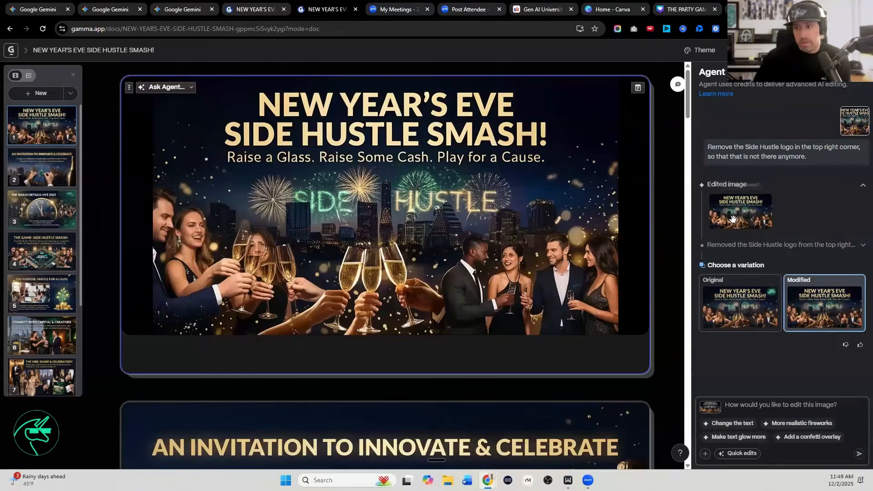
Review the invitation, event details and game cards, and look at the Agent's option for attaching an image file without adding one.
scroll(495, 241, down, 3)
scroll(386, 251, down, 3)
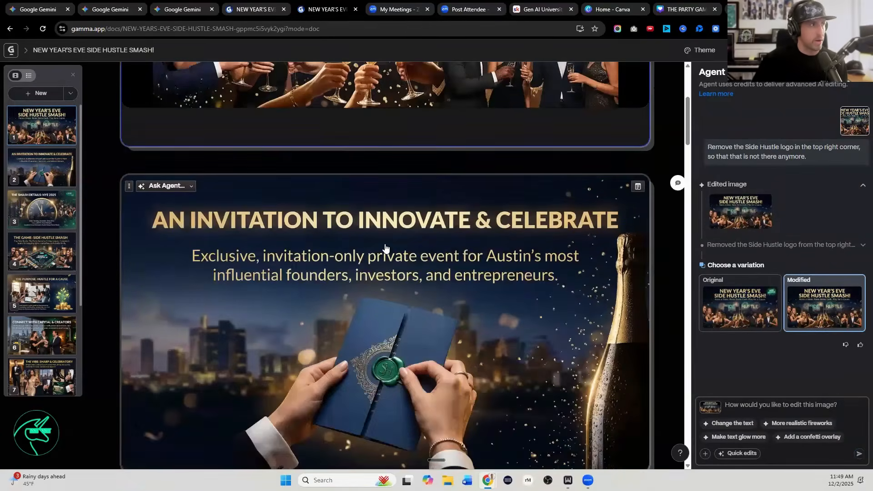
scroll(439, 197, down, 8)
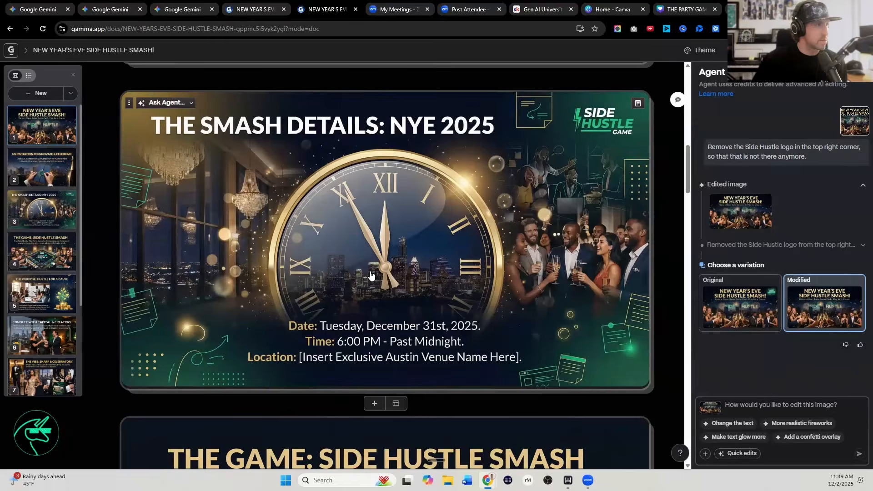
scroll(372, 276, down, 1)
scroll(546, 159, up, 1)
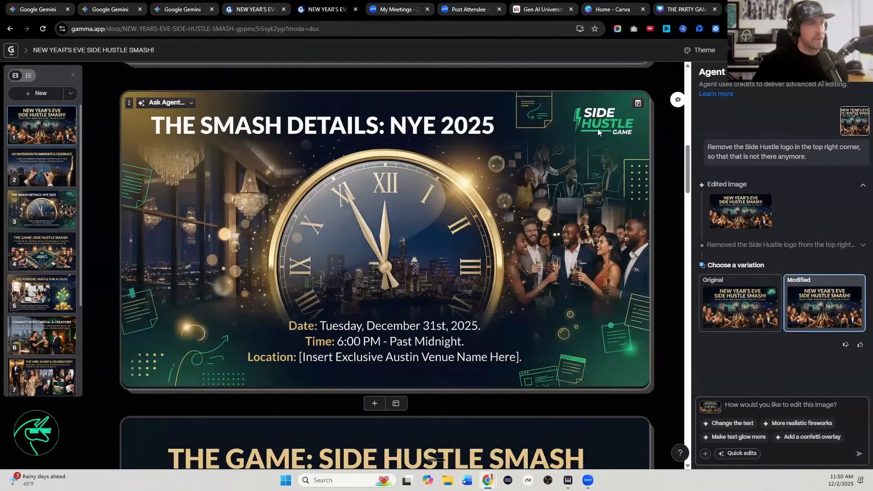
scroll(389, 224, down, 7)
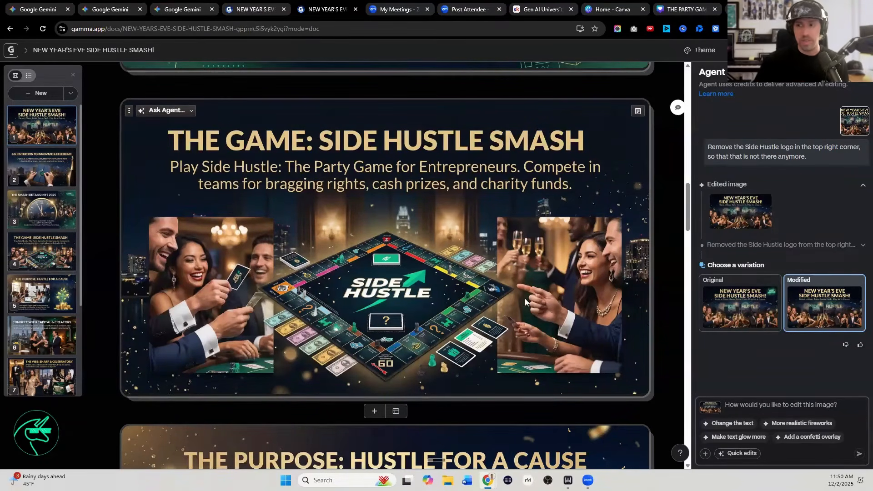
click(705, 454)
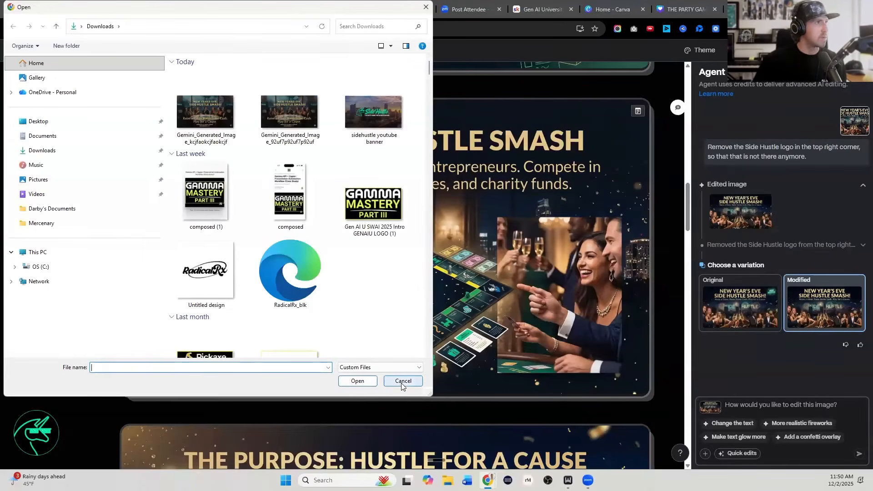
click(404, 382)
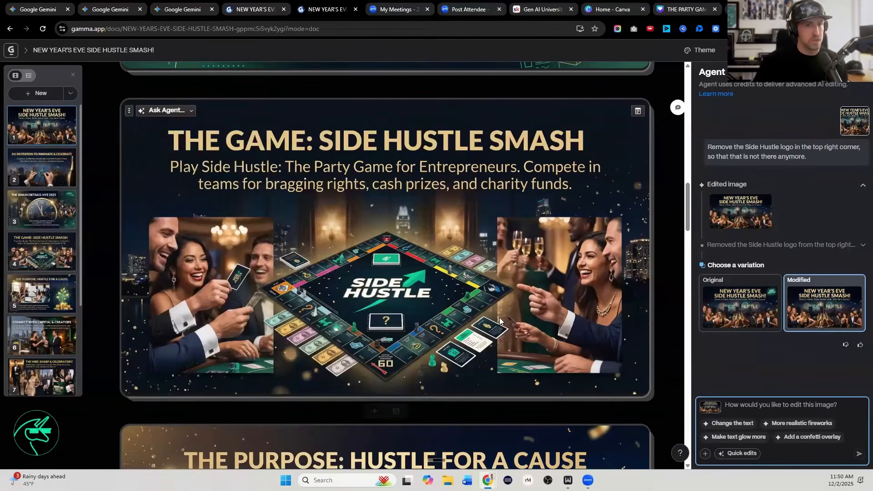
Examine the remaining cards from the charity purpose to the QR code reservation card, and close the Agent chat.
scroll(497, 313, down, 3)
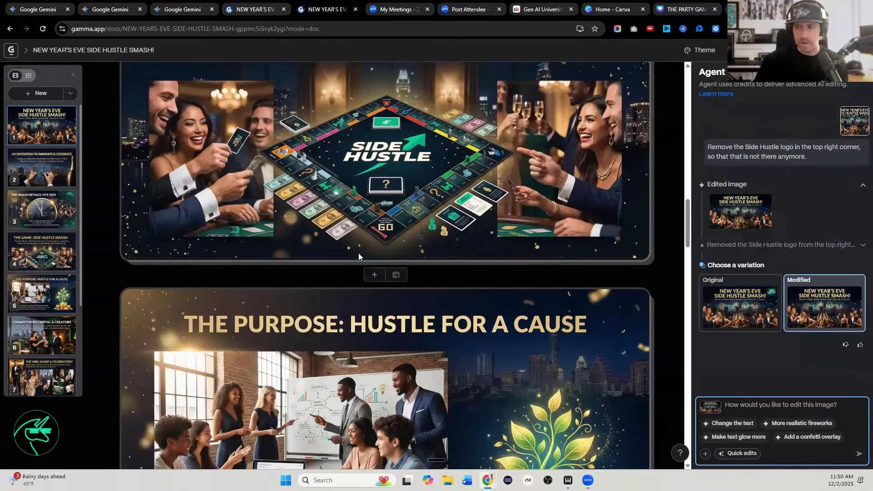
scroll(359, 253, down, 4)
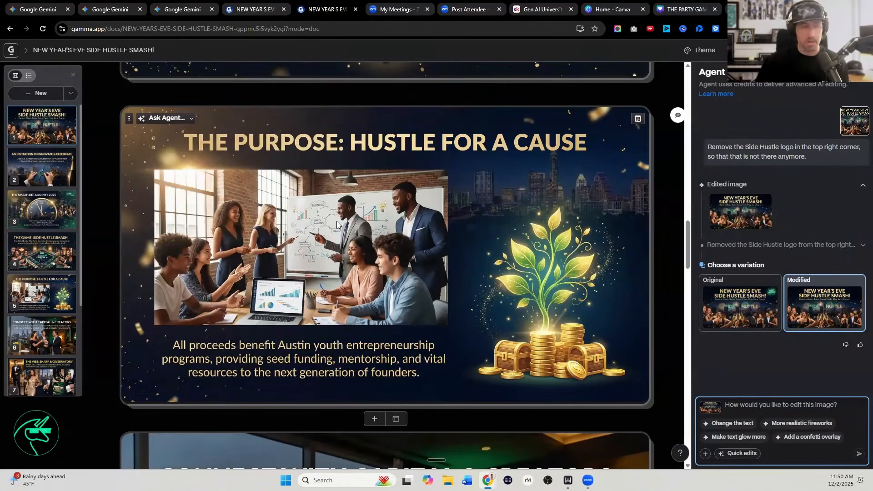
scroll(338, 223, down, 5)
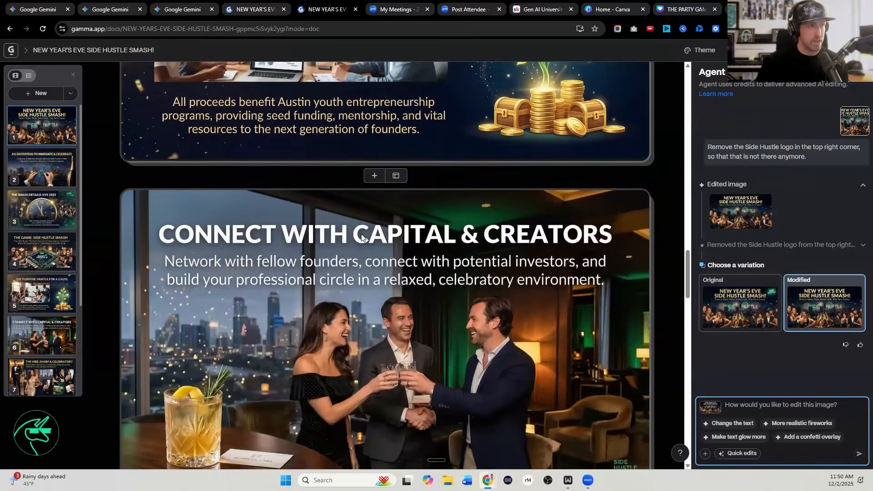
scroll(362, 237, down, 2)
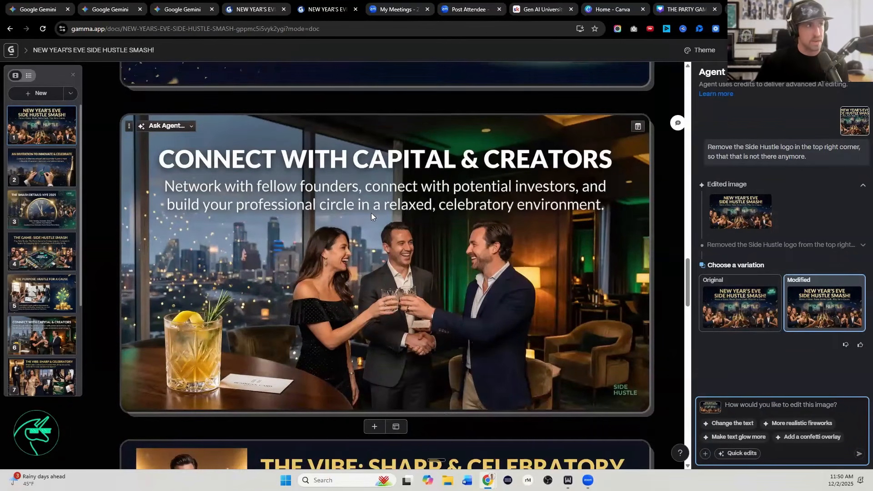
scroll(362, 186, down, 8)
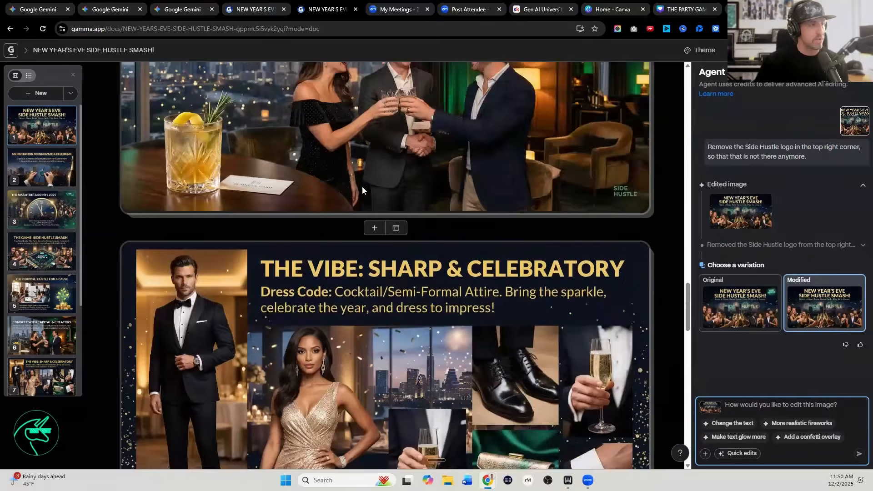
scroll(407, 208, down, 11)
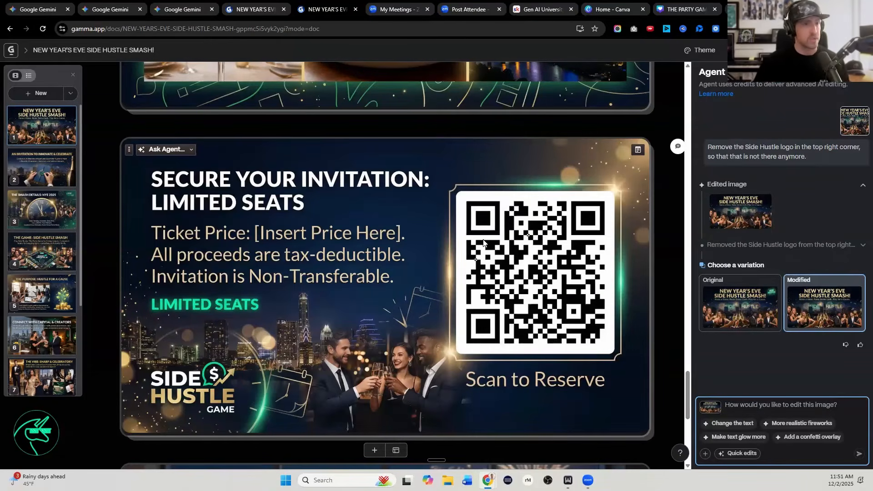
scroll(366, 241, up, 10)
scroll(365, 241, up, 15)
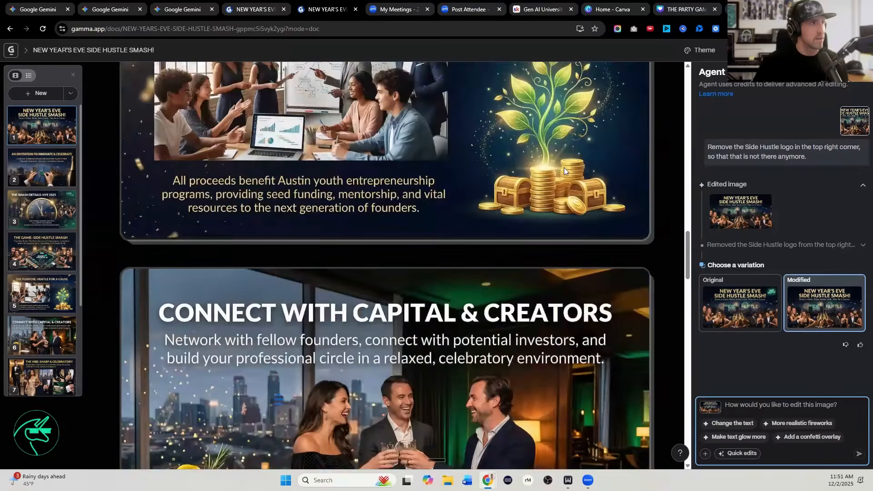
click(860, 74)
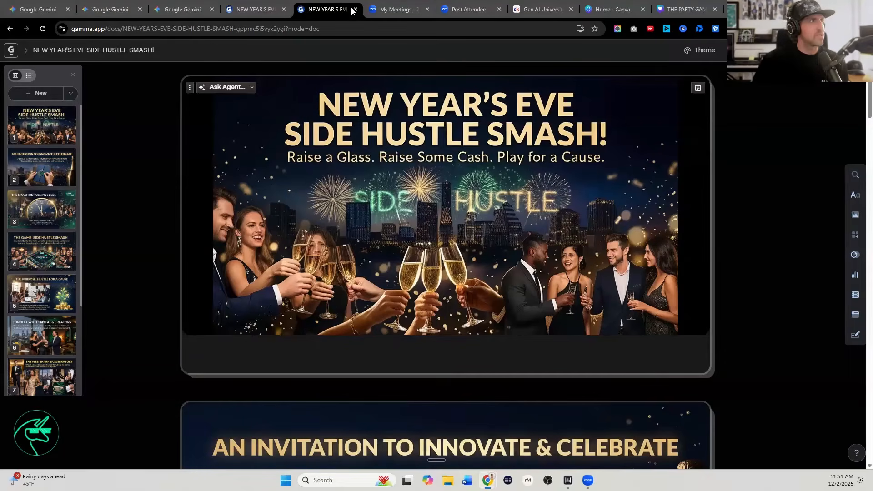
Switch to Suno and generate an instrumental 60-second theme song with classy, vibey, upscale-lounge jazz vibes for the Side Hustle New Year's Eve fundraising celebration.
drag(354, 9, 354, 12)
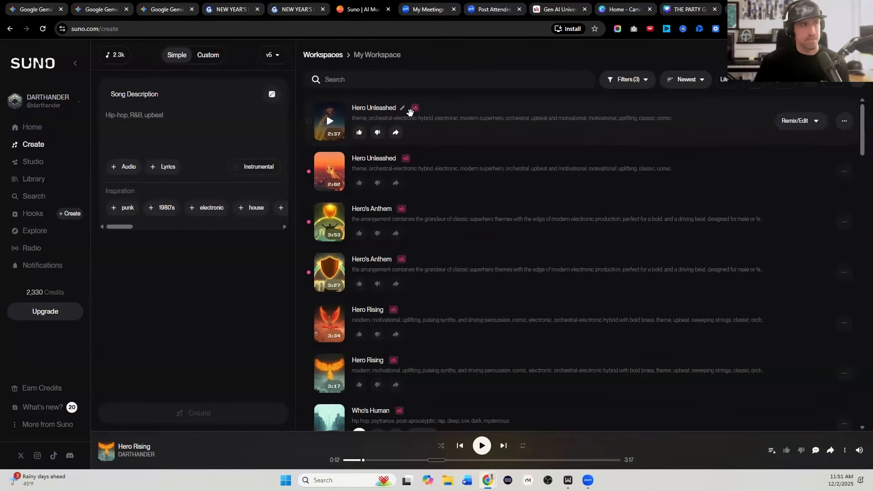
click(224, 118)
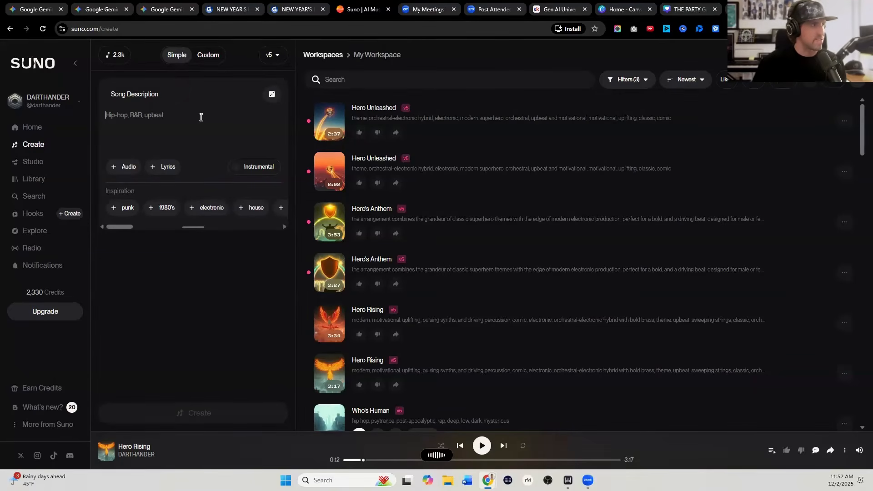
key(ctrl+v)
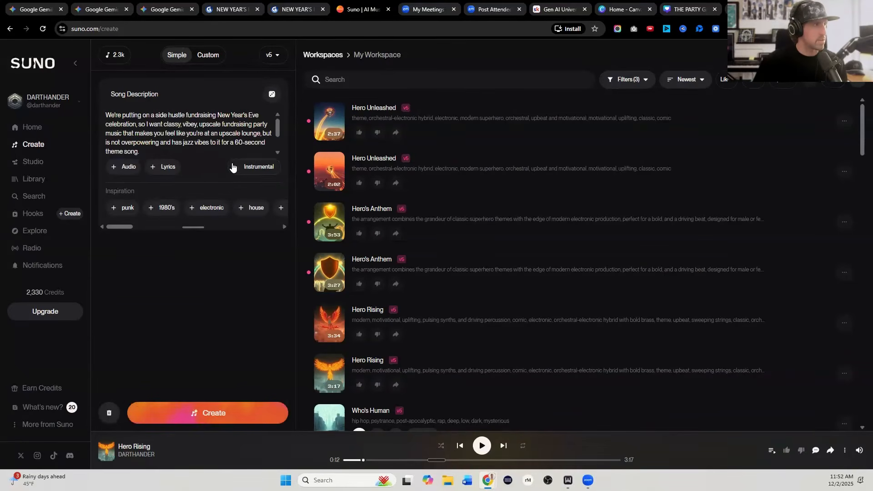
click(236, 167)
click(202, 414)
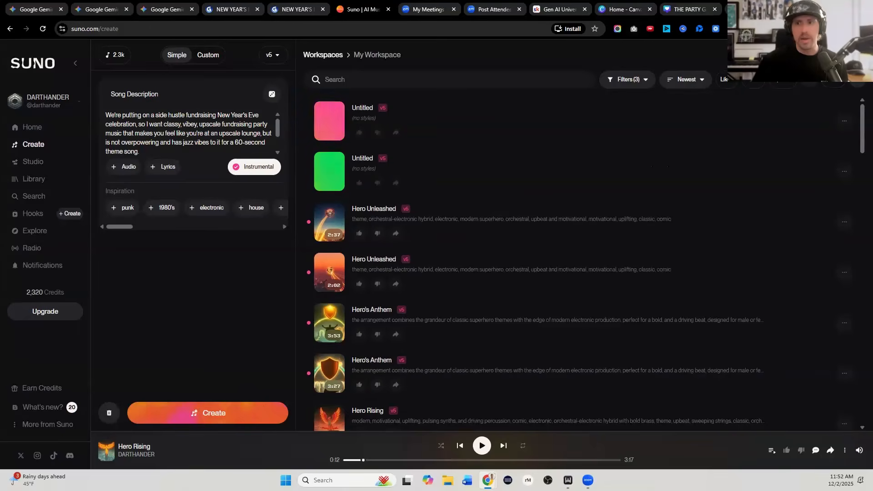
Open a blank Descript project, and download the skyline logo video and the New Year's Eve glass-raising video from the Gemini chat.
drag(413, 79, 401, 18)
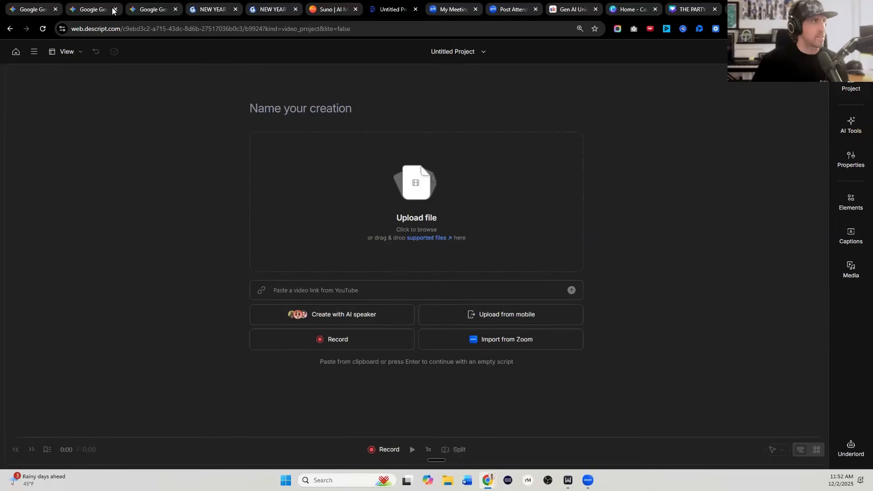
mouse_move(89, 12)
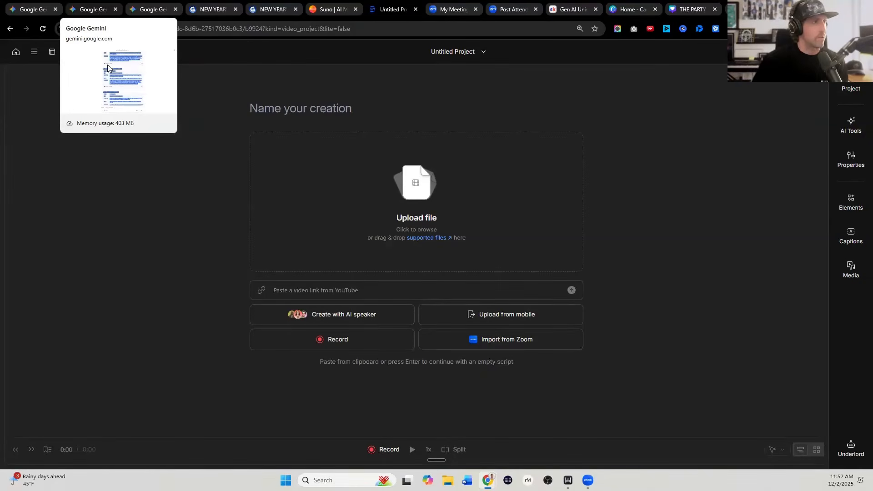
click(93, 14)
scroll(410, 209, down, 20)
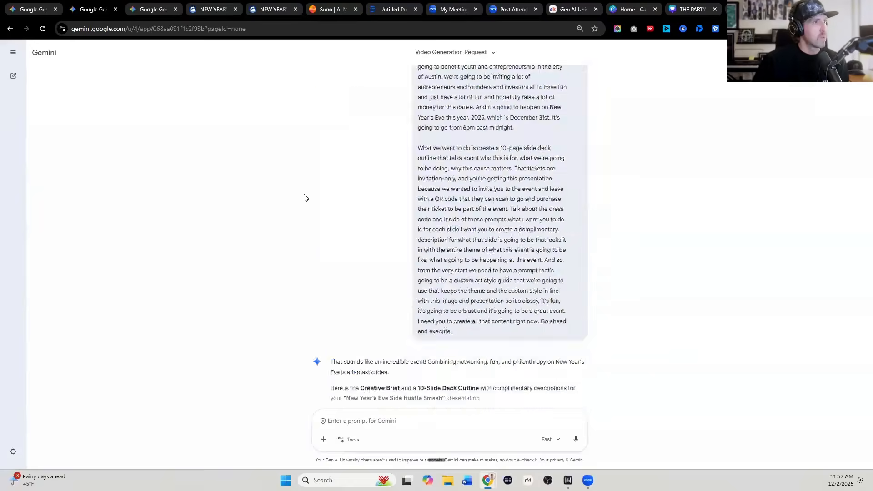
scroll(515, 218, down, 10)
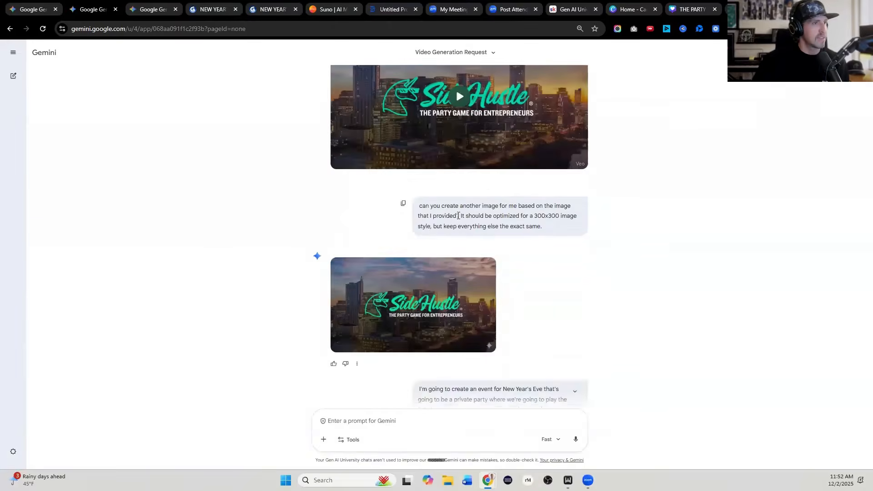
scroll(445, 211, down, 10)
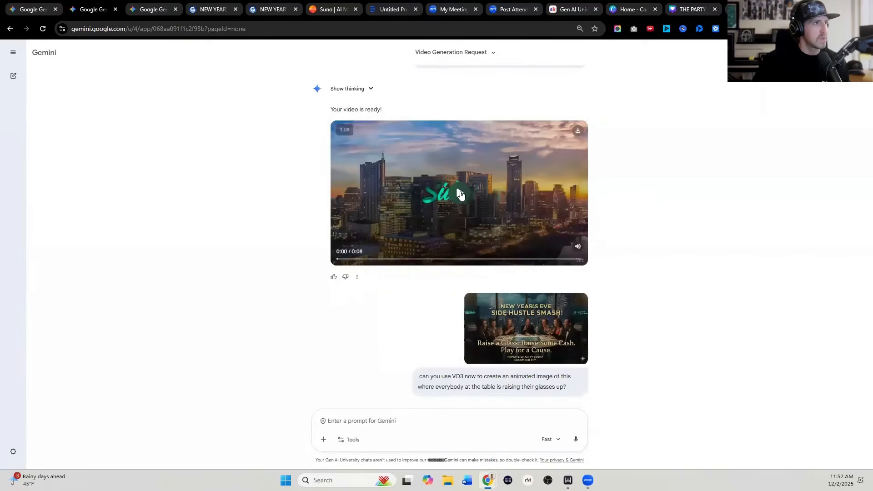
click(577, 132)
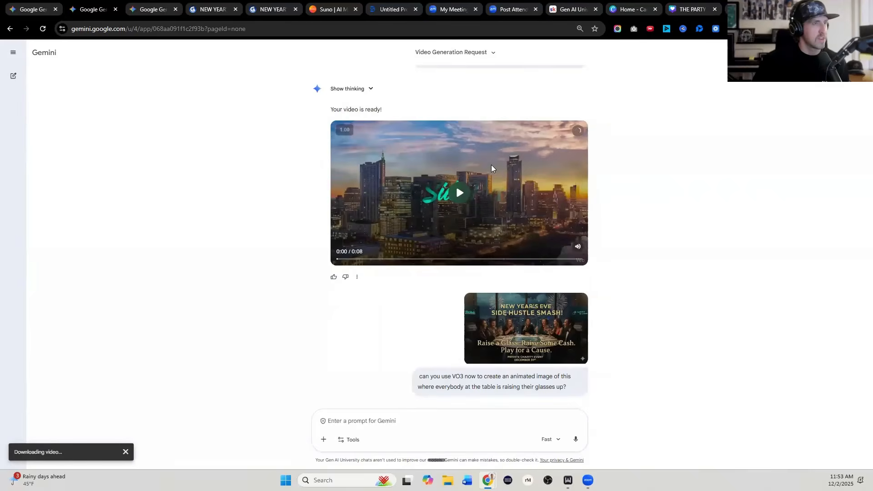
scroll(593, 222, down, 5)
click(578, 151)
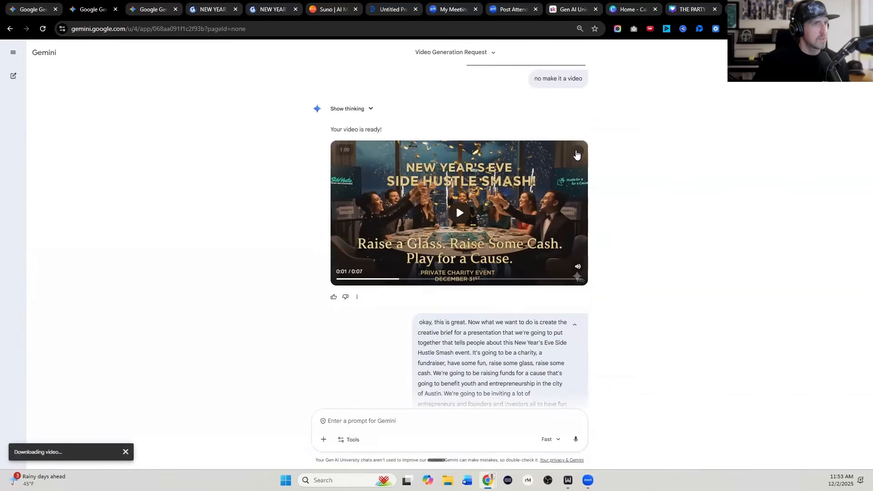
Switch to Suno and play the first "A Toast to the New Year" track.
click(388, 10)
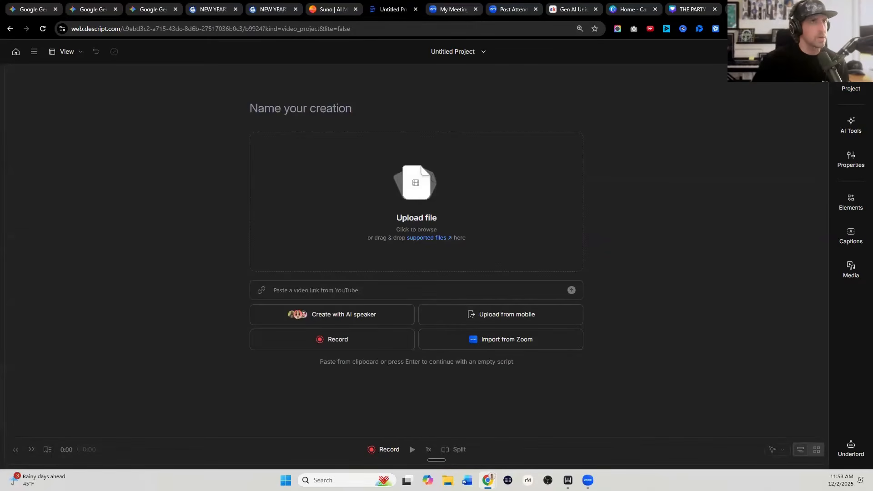
click(331, 6)
mouse_move(330, 123)
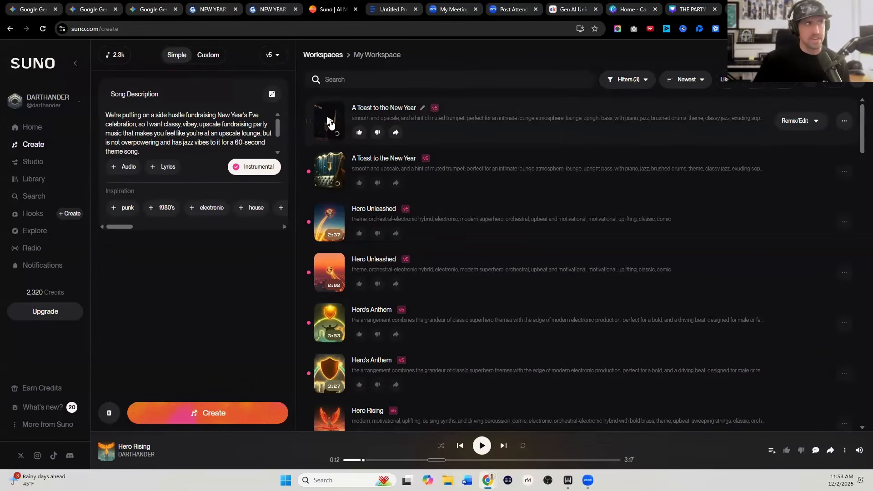
click(330, 123)
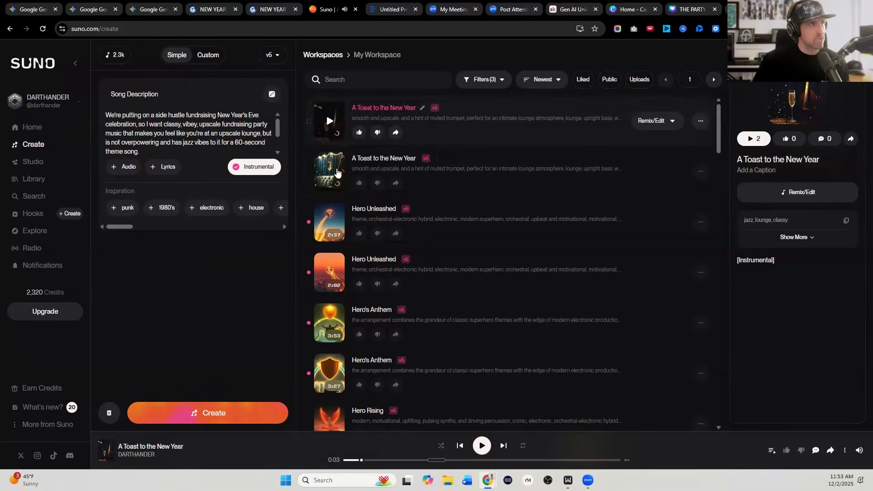
Reload the Suno workspace and download the second "A Toast to the New Year" track as an MP3.
click(700, 172)
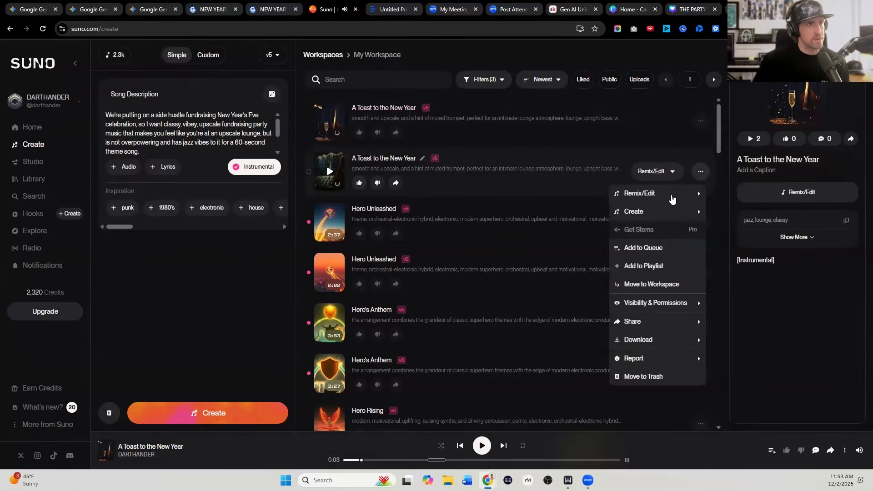
mouse_move(663, 192)
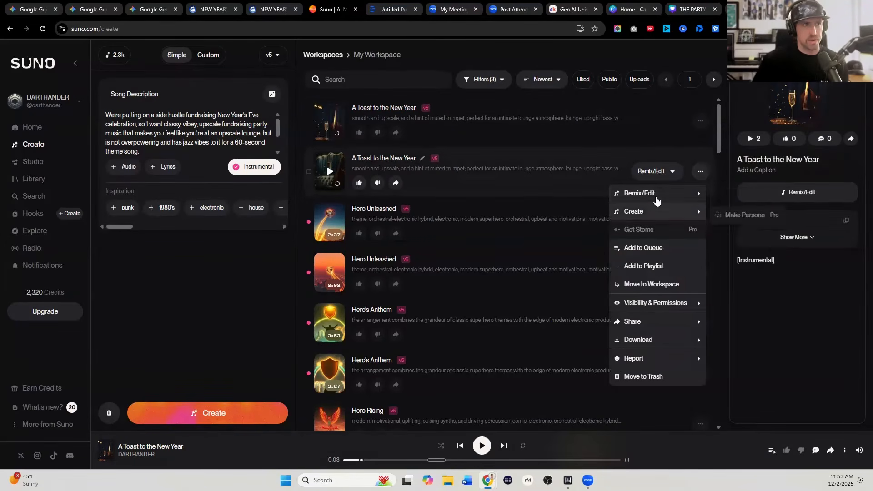
mouse_move(657, 340)
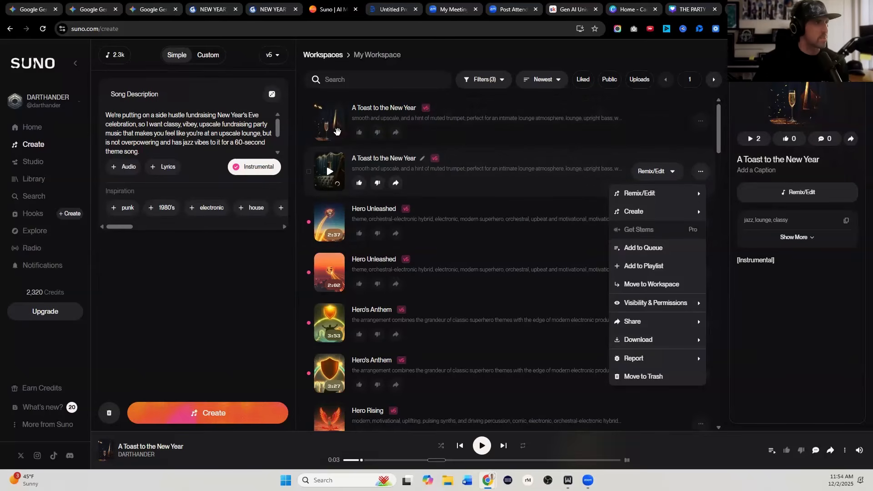
click(42, 31)
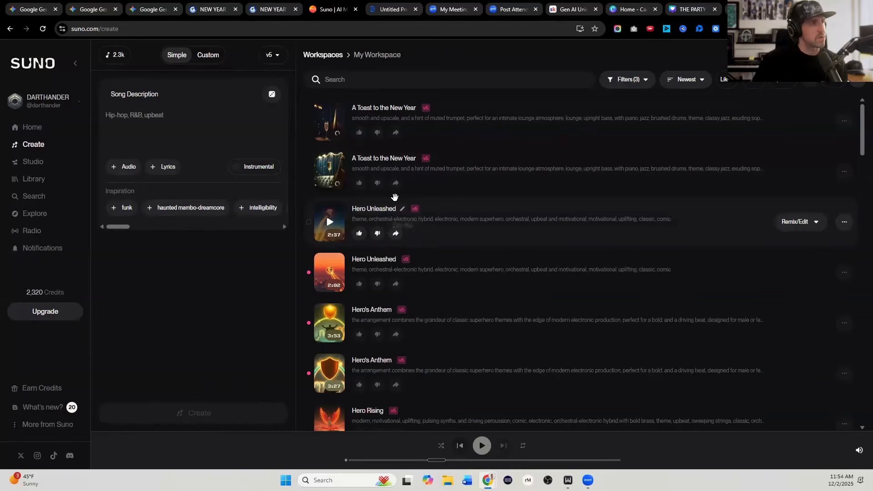
click(844, 171)
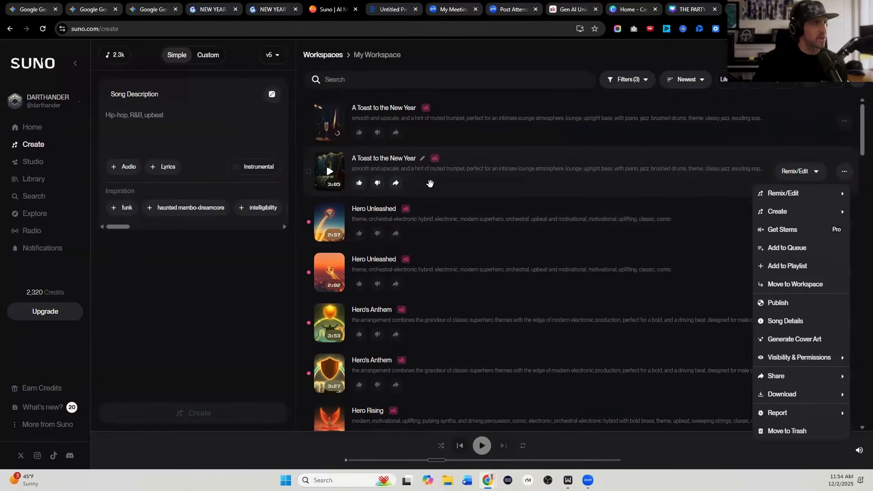
click(697, 174)
click(697, 174)
mouse_move(638, 394)
click(735, 400)
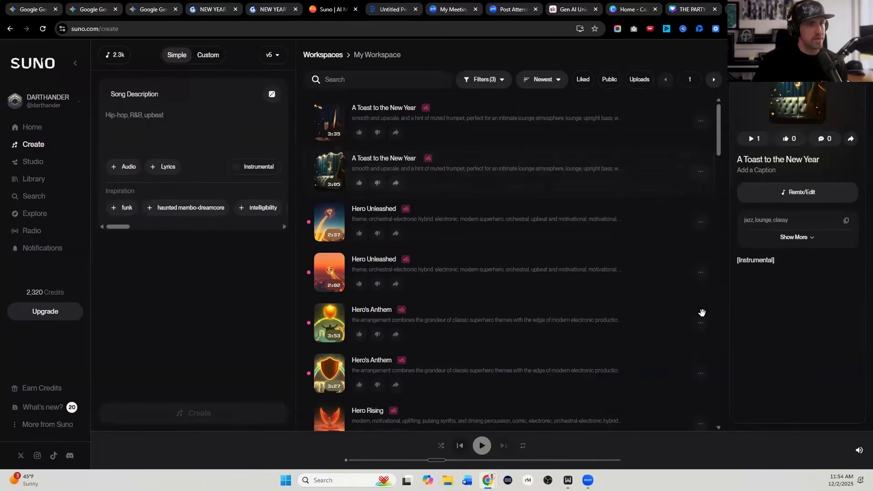
Switch to Descript and name the creation "SideHustle NYW HUstle for a Cause".
click(408, 10)
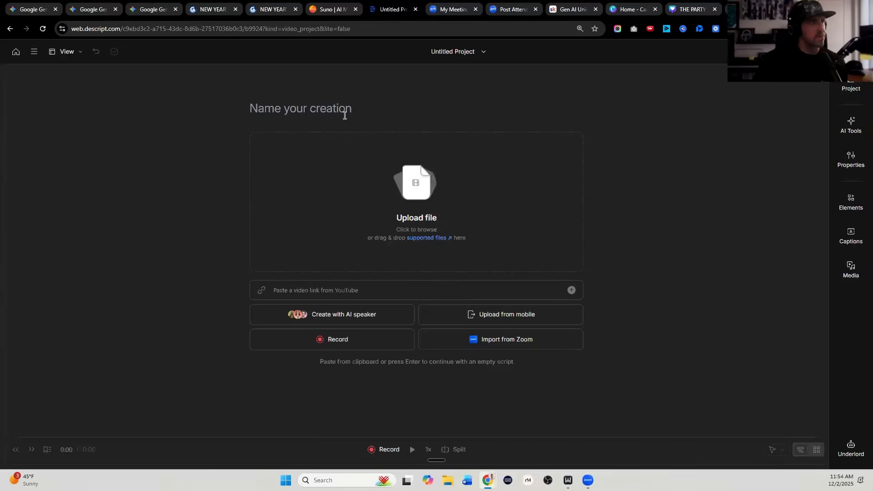
click(340, 109)
text(SideHustle Charity)
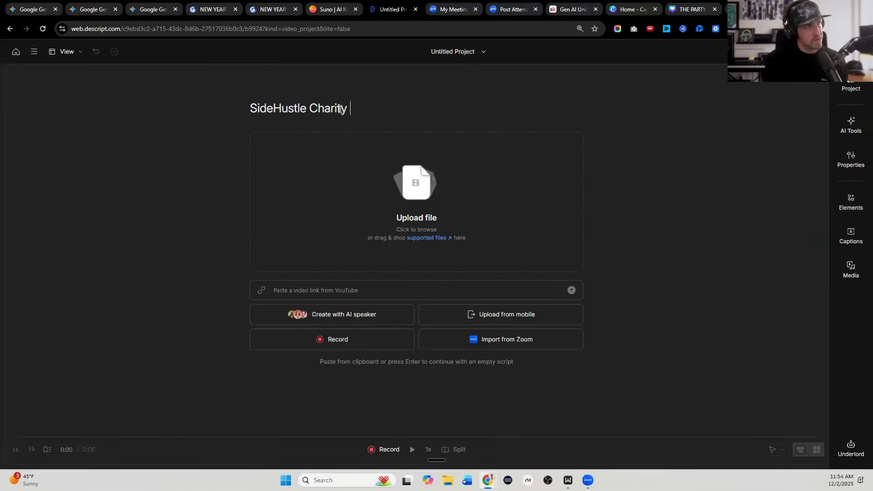
key(BackSpace)
key(BackSpace)
key(BackSpace)
key(BackSpace)
key(BackSpace)
key(BackSpace)
key(BackSpace)
key(BackSpace)
text(NYW HUstle for a Cause)
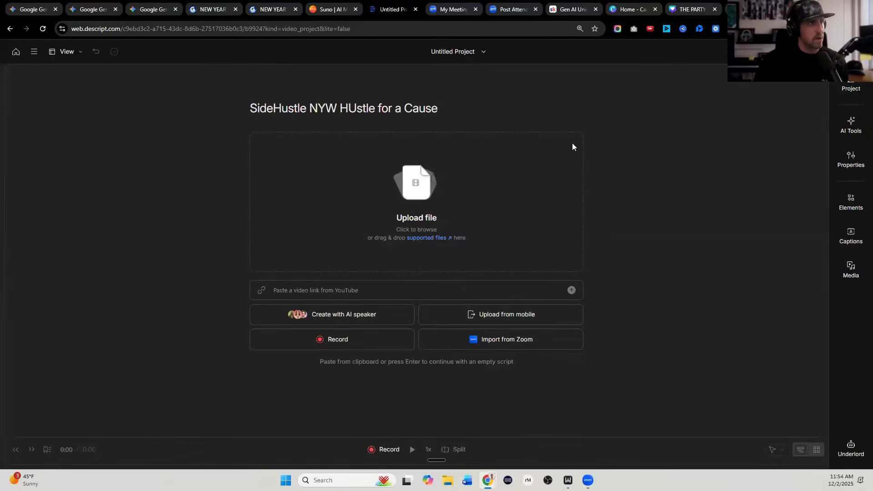
Add the downloaded A Toast to the New Year.mp3 to the composition and enlarge the timeline area.
click(814, 29)
drag(710, 73, 358, 222)
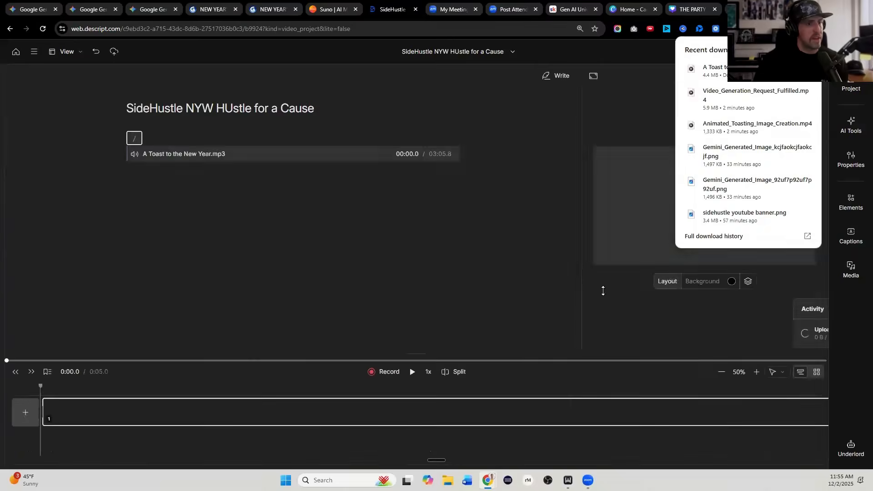
drag(129, 356, 147, 189)
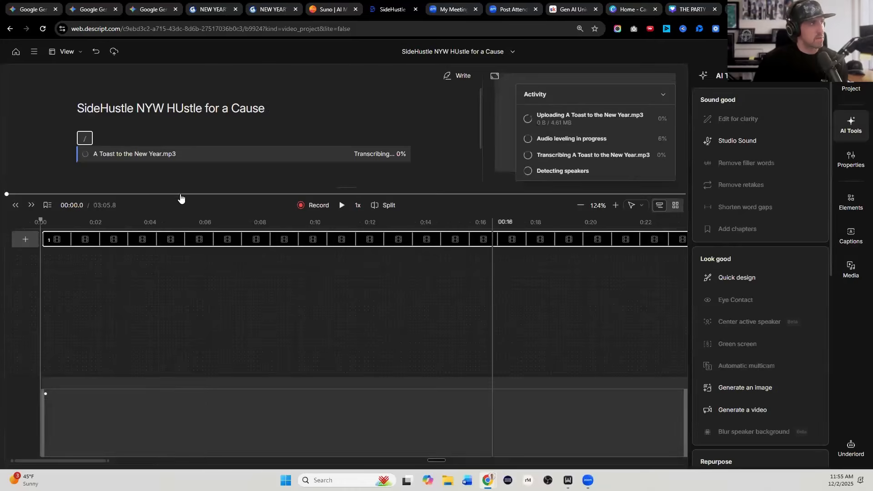
drag(185, 203, 181, 238)
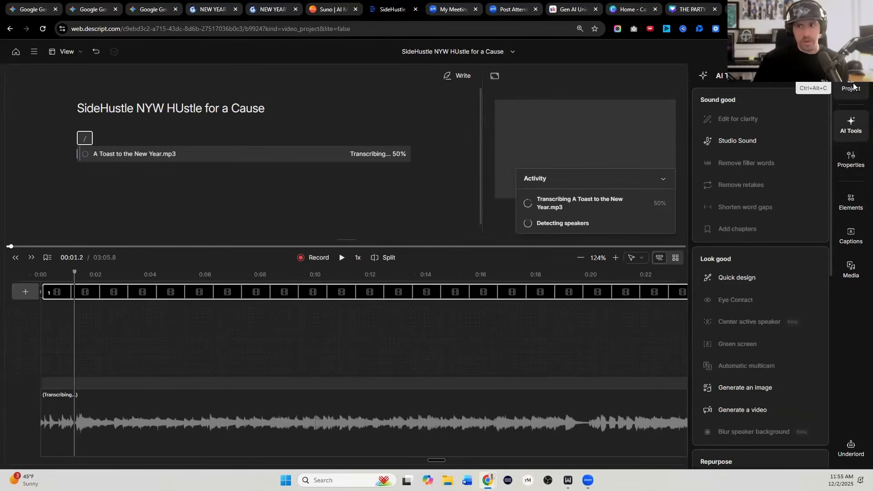
Import the Video_Generation_Request_Fulfilled and Animated_Toasting_Image_Creation videos from Downloads into the project files.
click(854, 87)
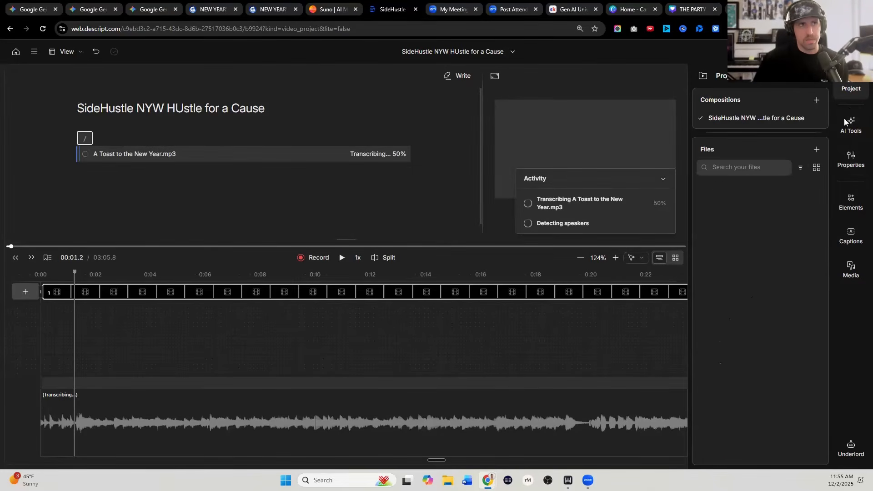
click(817, 149)
click(509, 82)
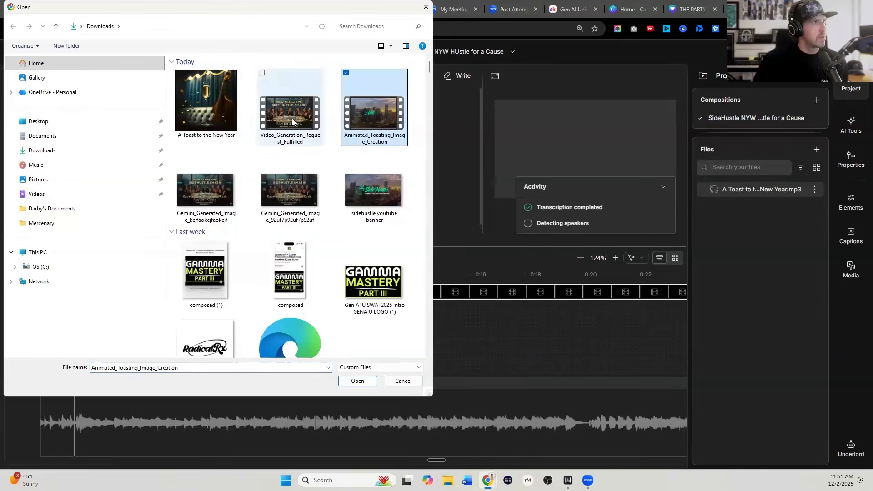
ctrl+click(292, 118)
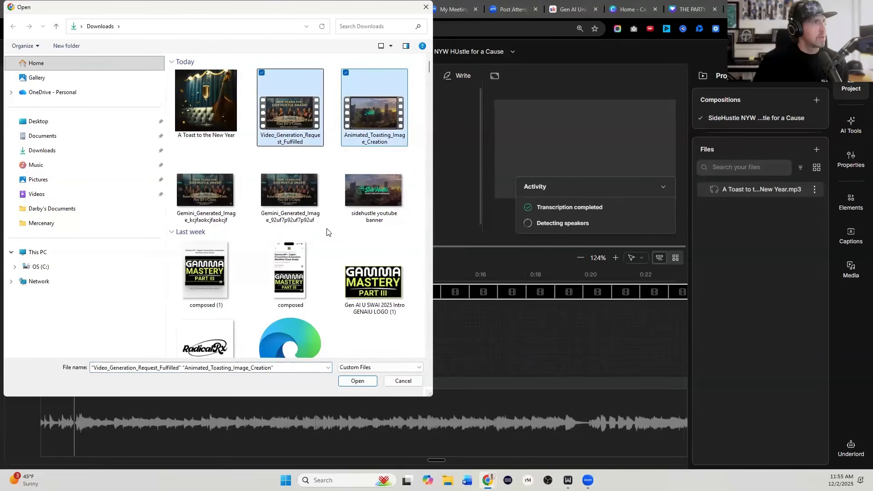
click(358, 381)
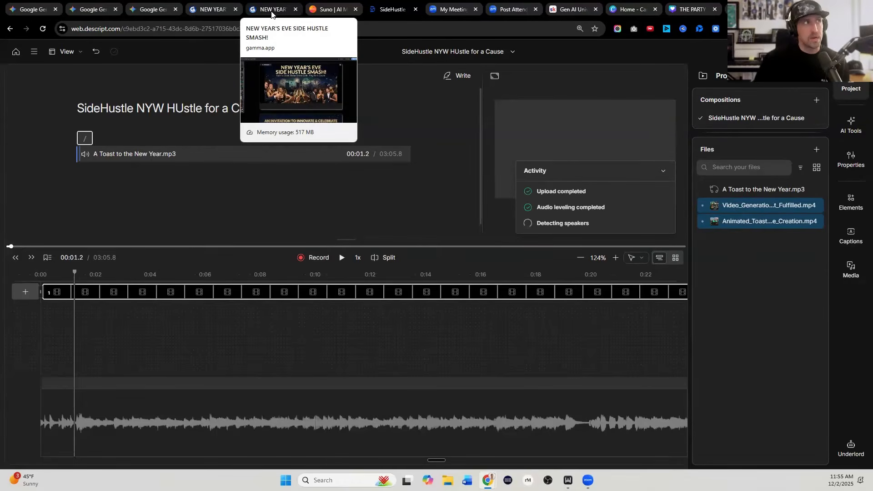
Switch to the New Year's Eve Side Hustle Smash deck in Gamma and export all cards as PNG images.
click(272, 11)
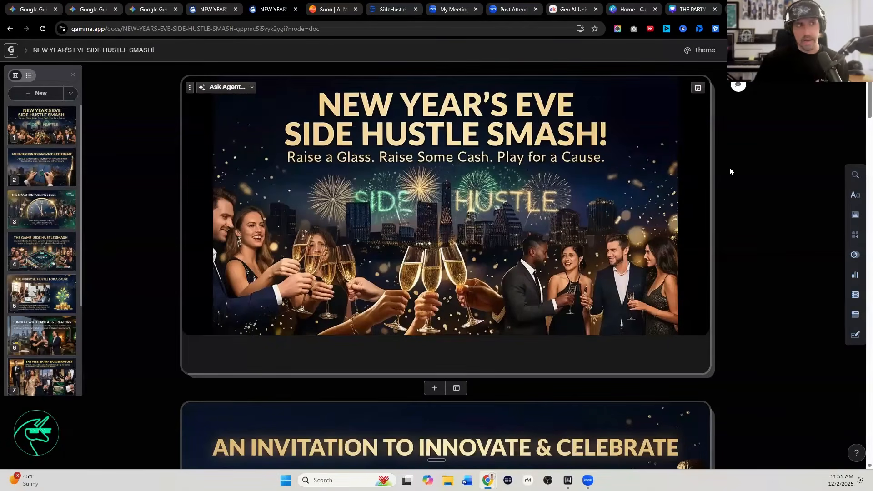
click(745, 51)
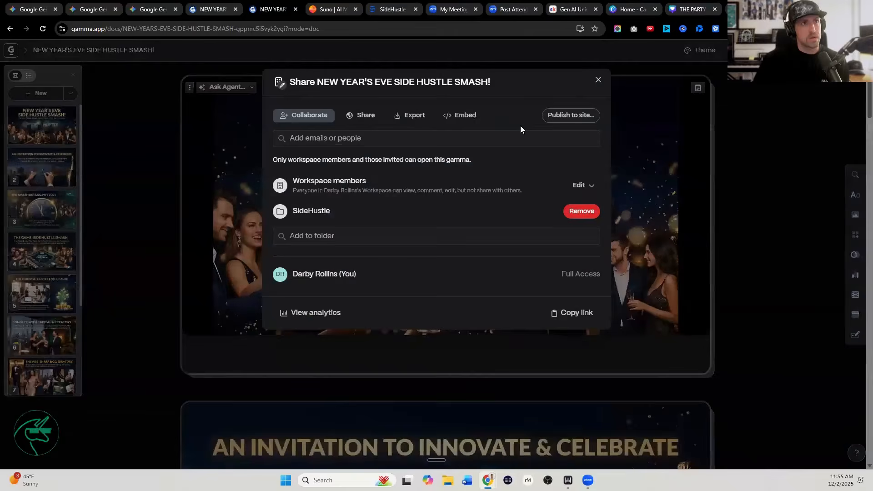
click(411, 115)
click(345, 272)
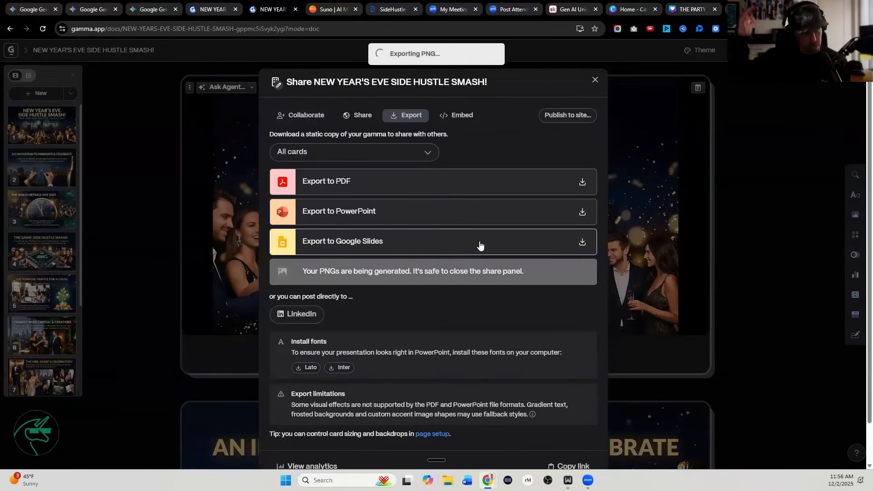
click(345, 152)
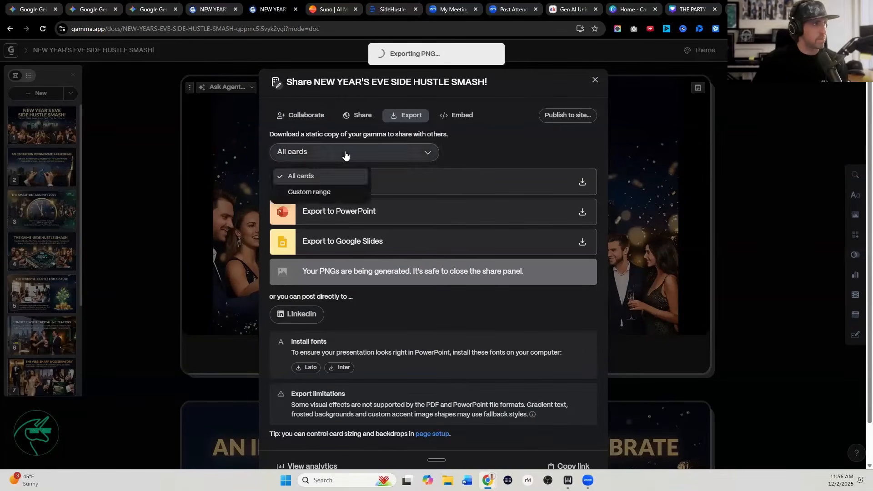
click(346, 153)
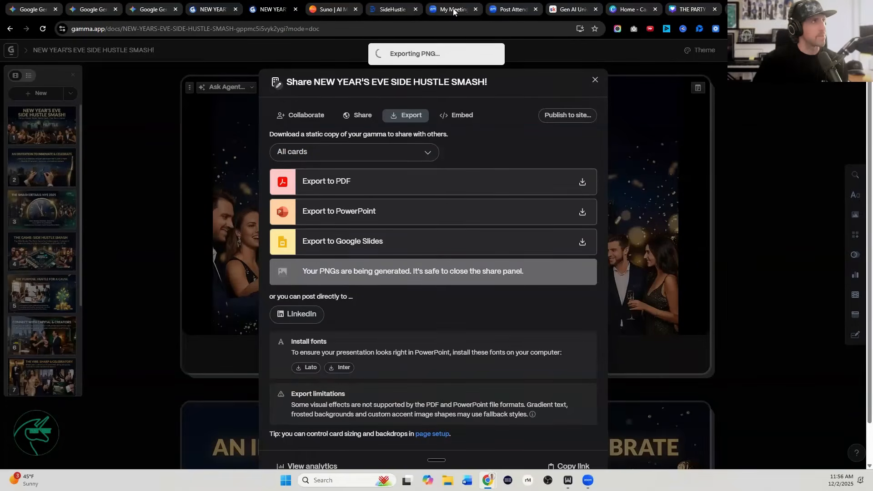
Back in Descript, layer Animated_Toasting_Image_Creation.mp4 at the timeline's start, place Video_Generation_Request_Fulfilled.mp4 directly after it, and play the sequence.
click(393, 9)
double_click(741, 221)
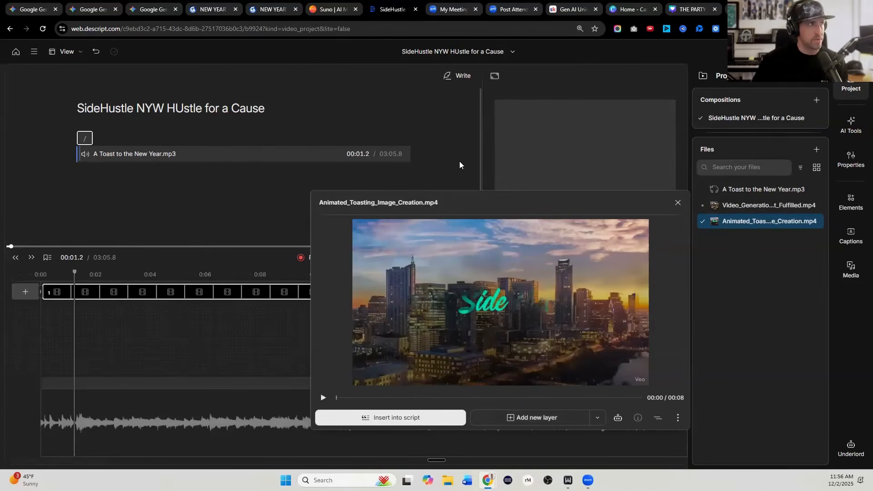
click(535, 417)
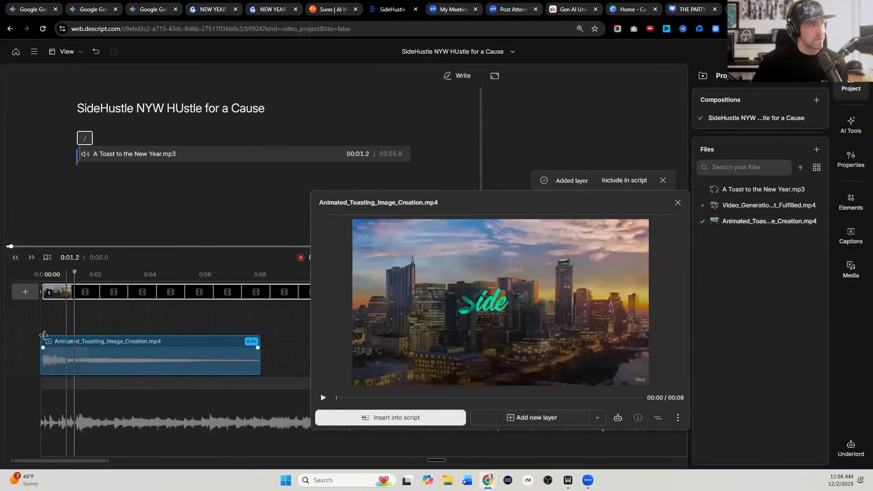
click(677, 203)
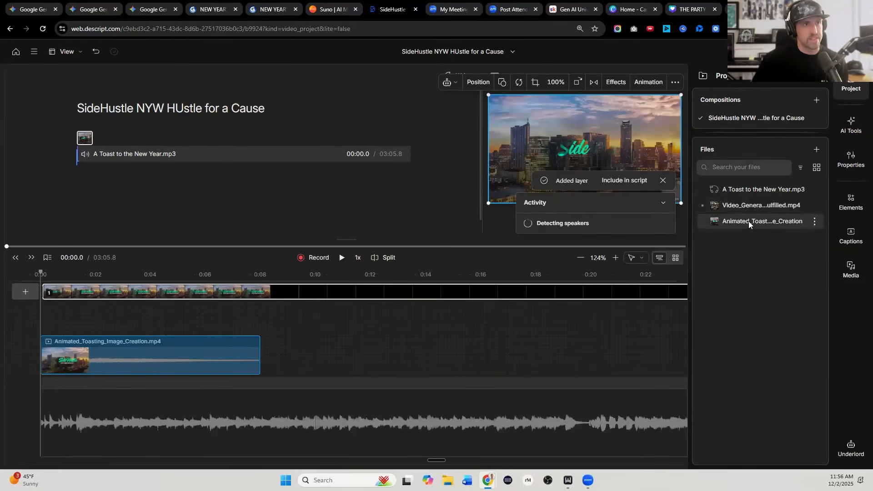
drag(750, 209, 272, 343)
key(space)
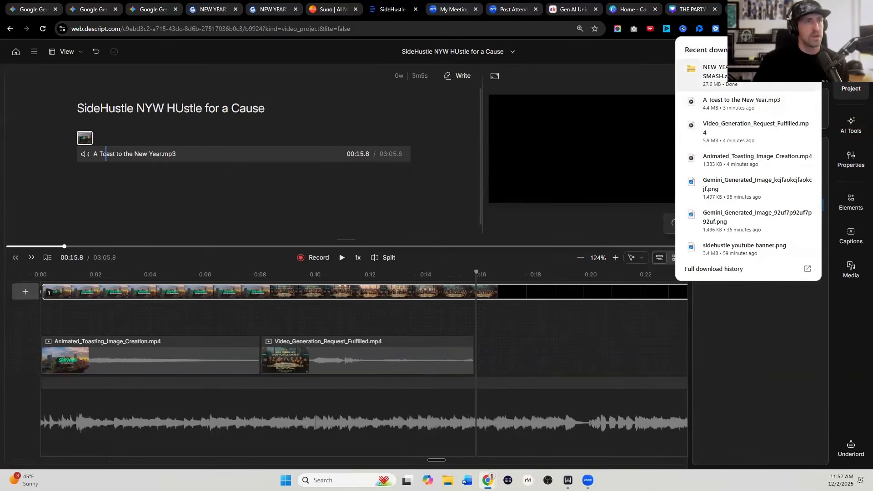
Open the exported NEW-YEARS-EVE-SIDE-HUSTLE-SMASH archive and try to add all of its PNG images to the Descript project files.
click(725, 74)
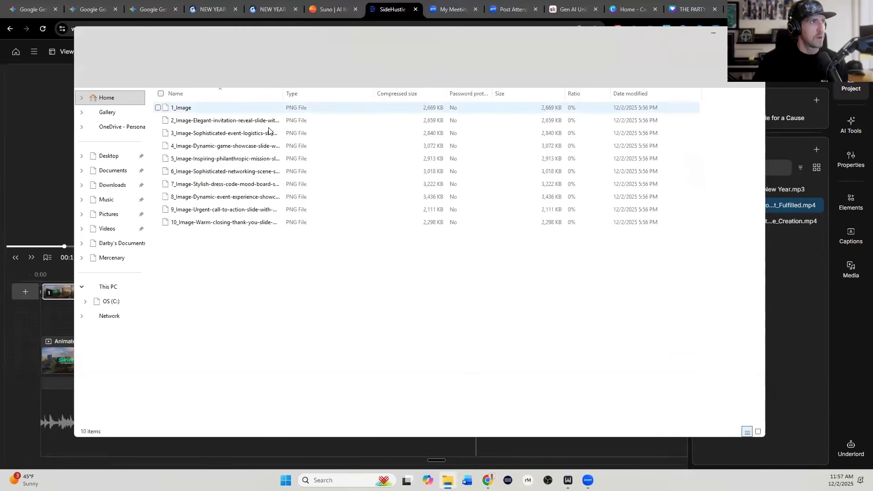
click(191, 108)
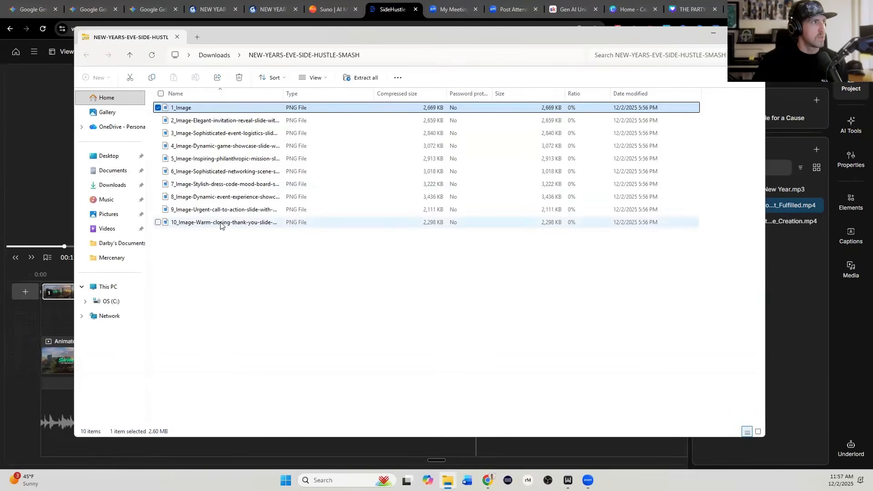
key(ctrl+a)
drag(228, 136, 804, 245)
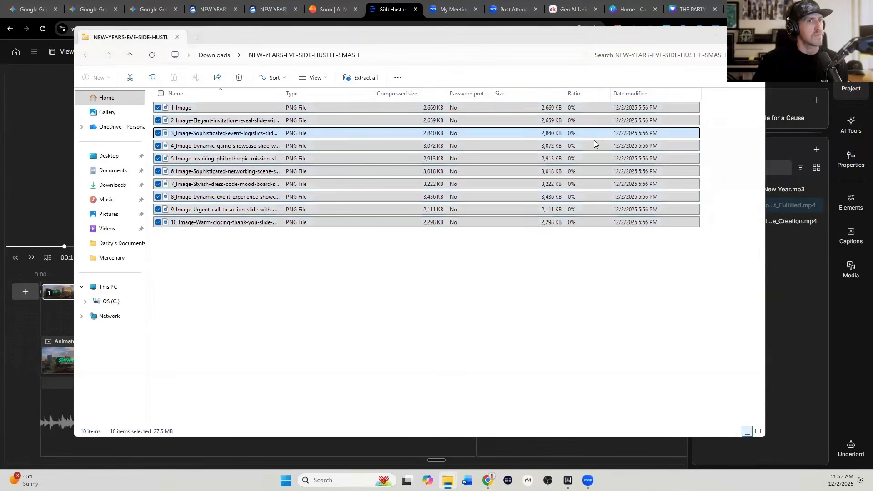
click(215, 134)
shift+click(235, 247)
drag(234, 145, 797, 250)
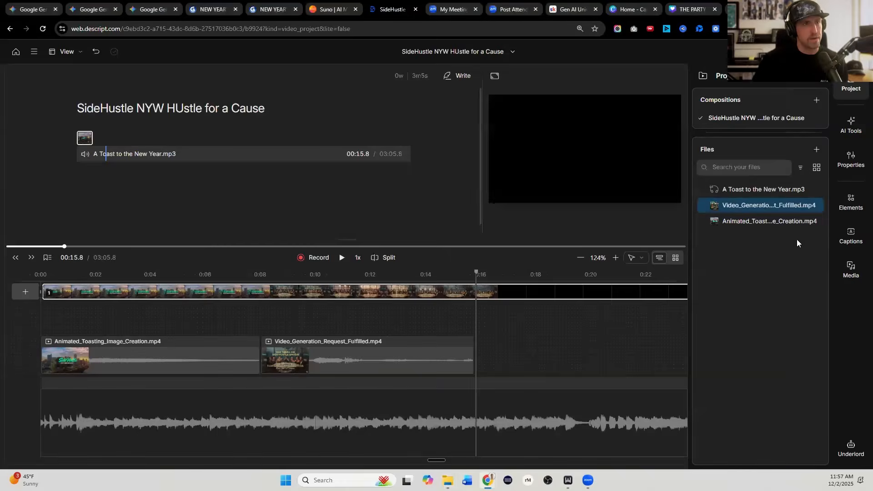
Switch to the Gemini chat and start a new chat with the Create videos (Veo 3.1) tool.
click(91, 9)
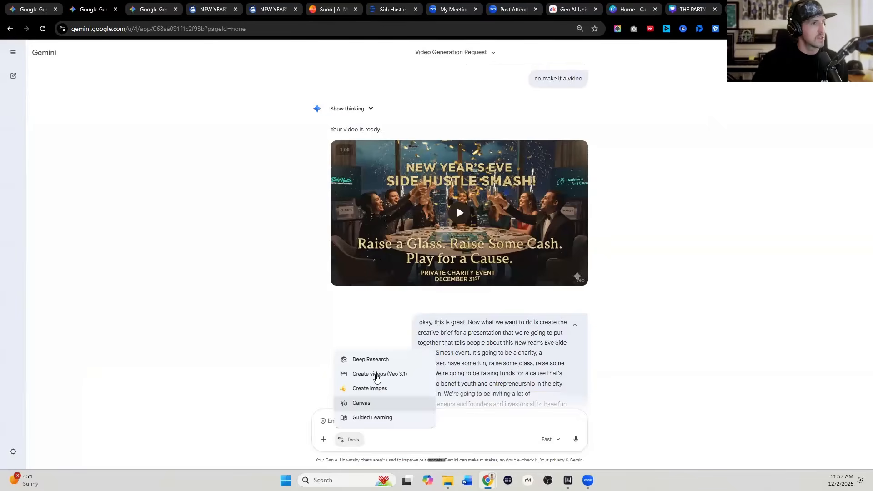
click(369, 374)
click(506, 288)
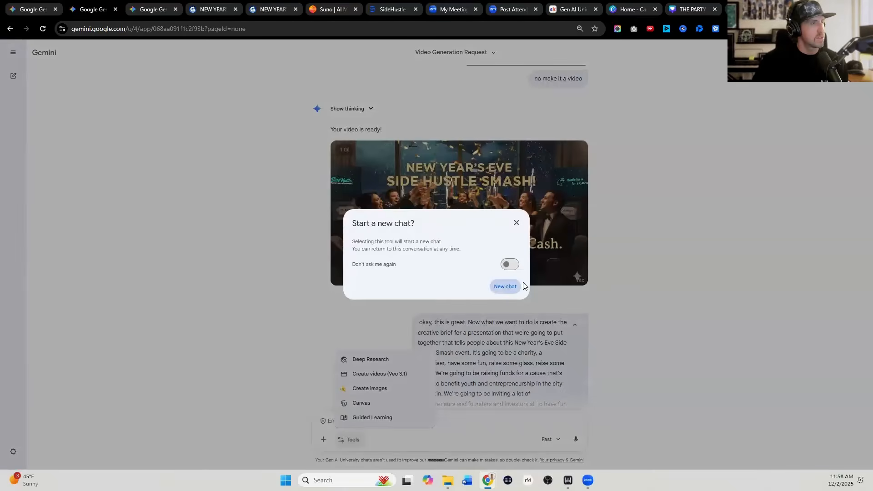
drag(475, 431, 336, 437)
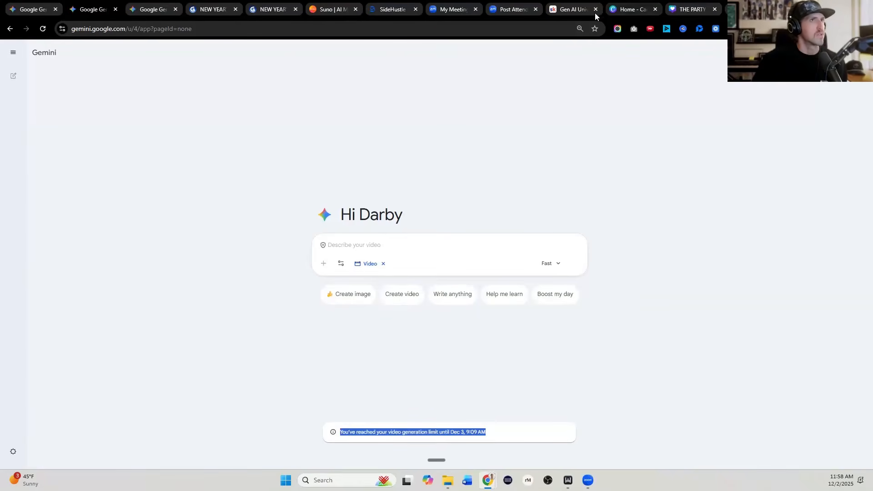
Back in Descript, place card images 1 through 4 in numerical order on the timeline, directly after Video_Generation_Request_Fulfilled.mp4.
click(394, 10)
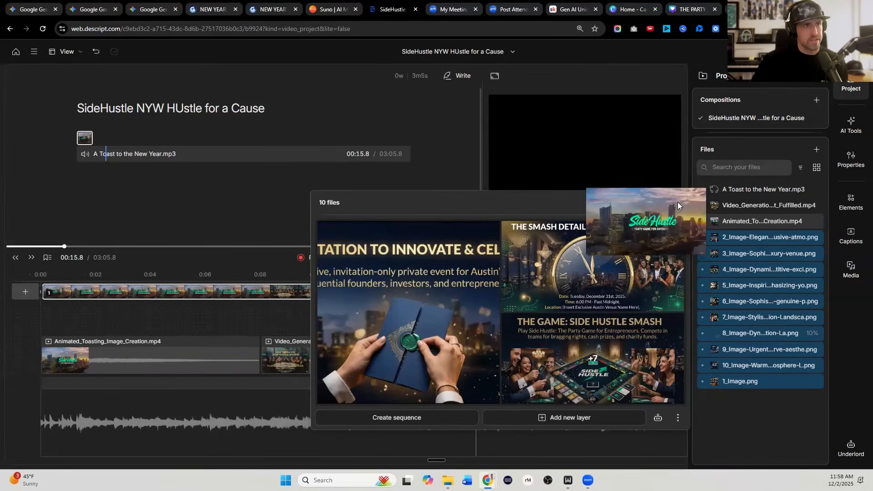
click(677, 202)
drag(741, 382, 582, 366)
scroll(591, 312, right, 7)
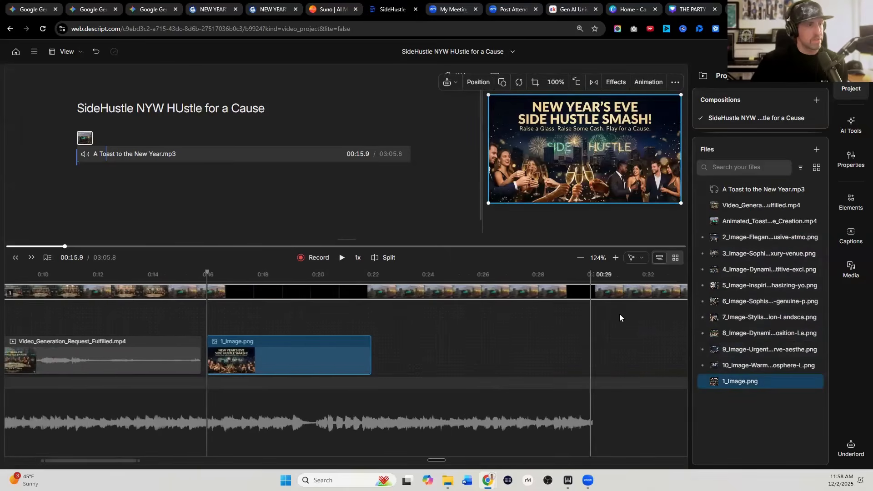
drag(734, 237, 327, 346)
drag(735, 253, 528, 343)
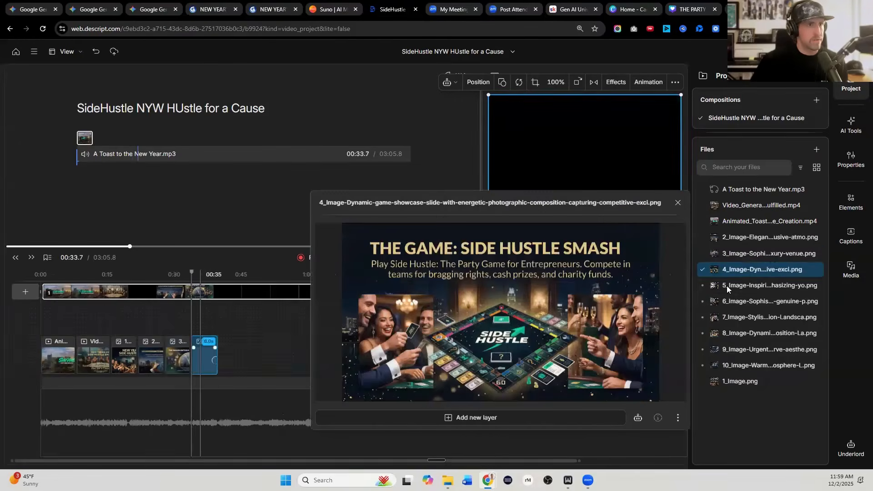
Add card images 5, 6 and 7 to the timeline end to end after the game card image.
drag(728, 288, 219, 365)
click(745, 286)
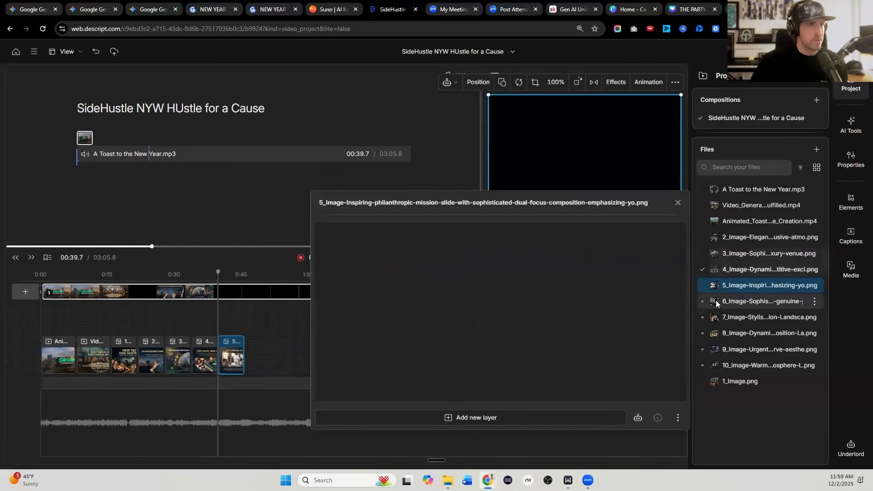
drag(250, 351, 245, 350)
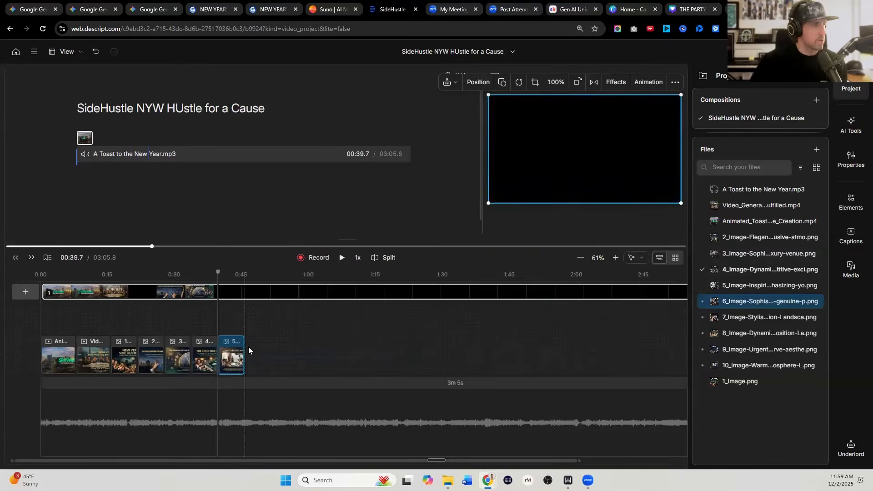
click(768, 300)
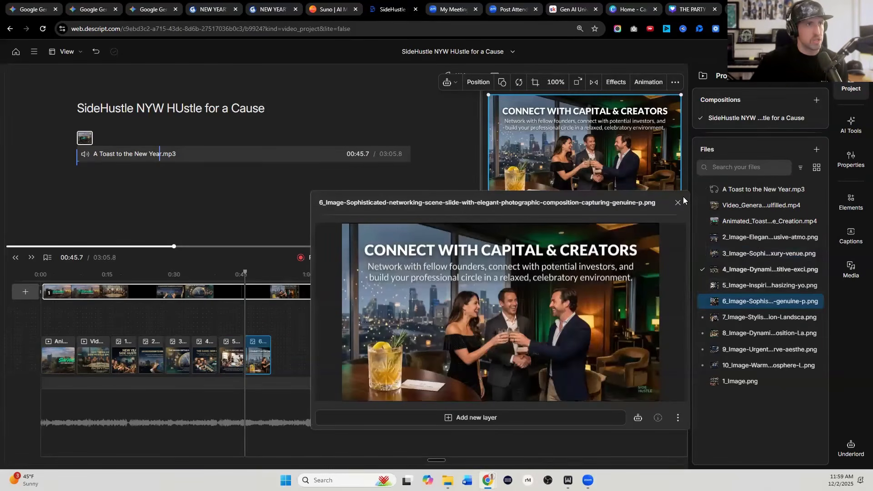
key(Escape)
drag(762, 317, 272, 358)
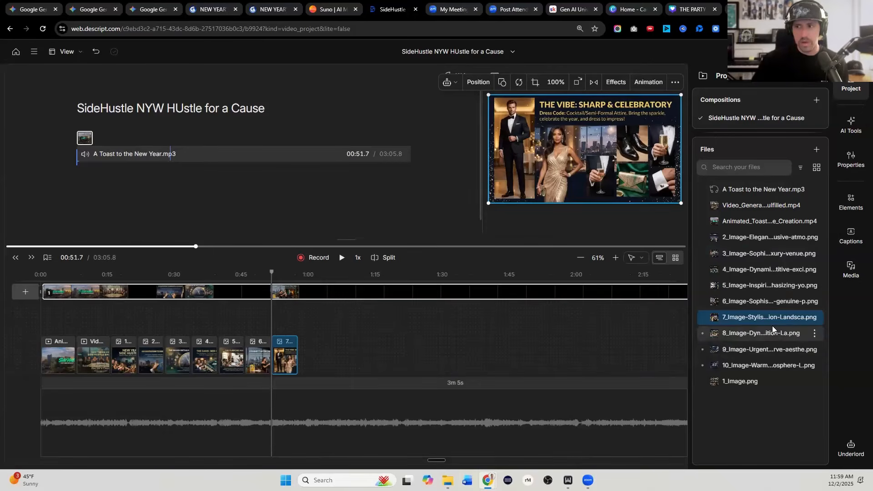
Append card images 8, 9 and 10 consecutively to the timeline after the dress-code card image.
click(749, 335)
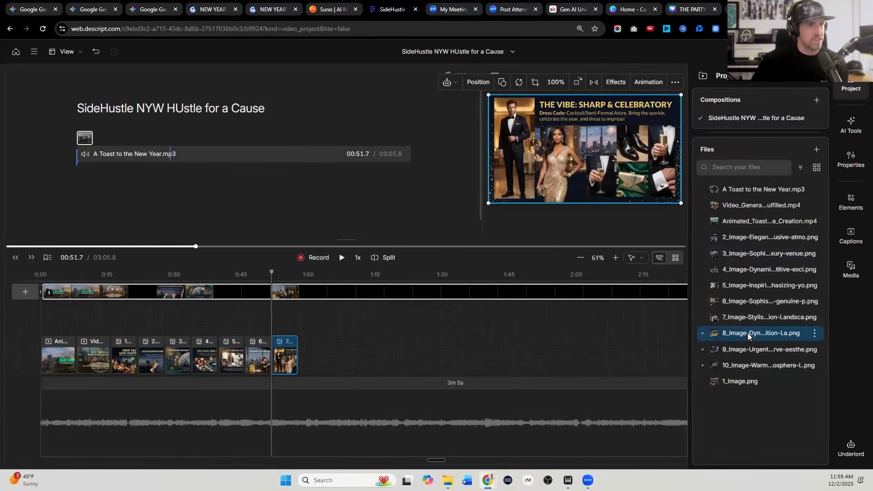
click(296, 361)
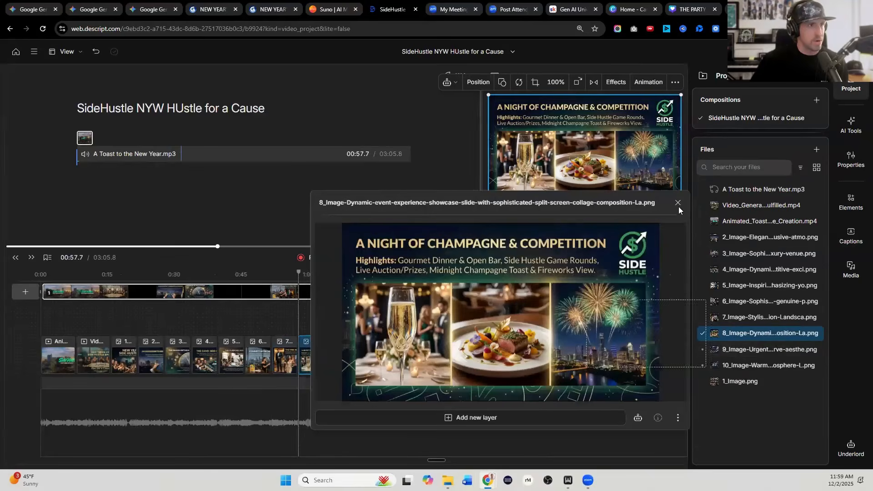
click(676, 203)
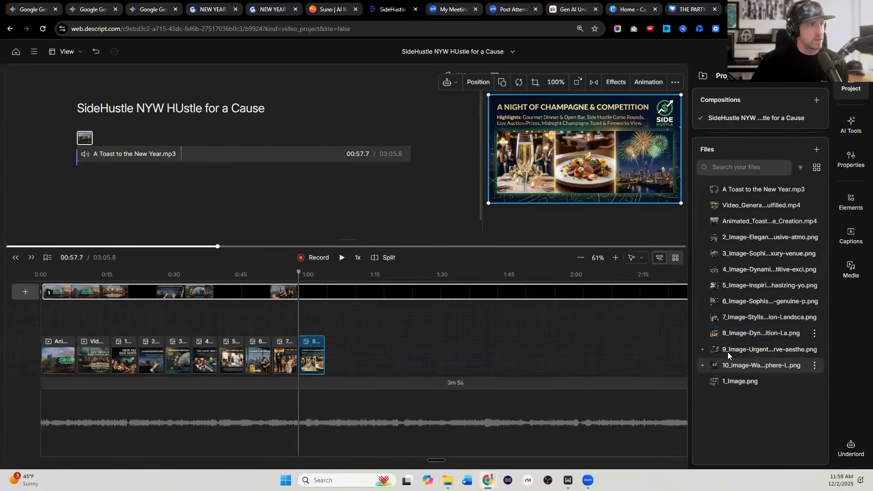
drag(520, 377, 329, 367)
drag(760, 366, 359, 346)
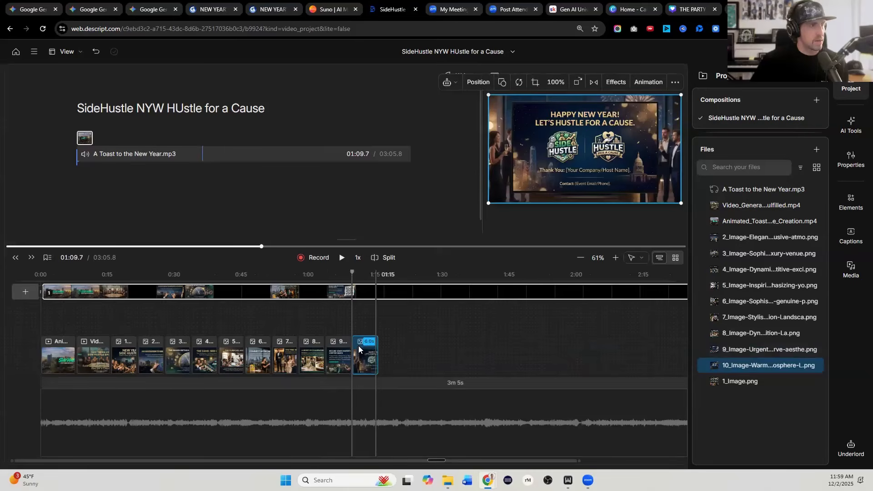
click(366, 349)
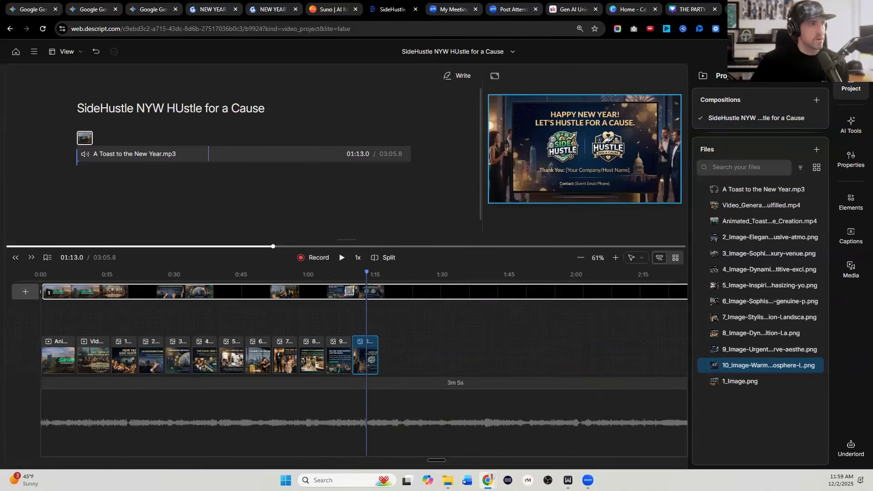
Move Video_Generation_Request_Fulfilled.mp4 earlier to overlap the opening clip from about 0:05, and trim its end to about 0:09.
drag(74, 344, 52, 339)
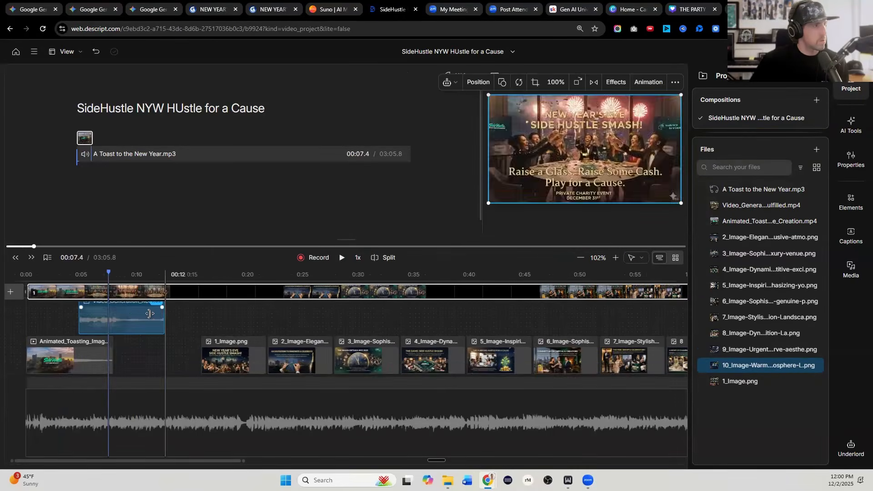
drag(164, 314, 127, 314)
Shift all ten card images earlier on the timeline so they follow the trimmed video in order without gaps.
drag(217, 347, 146, 340)
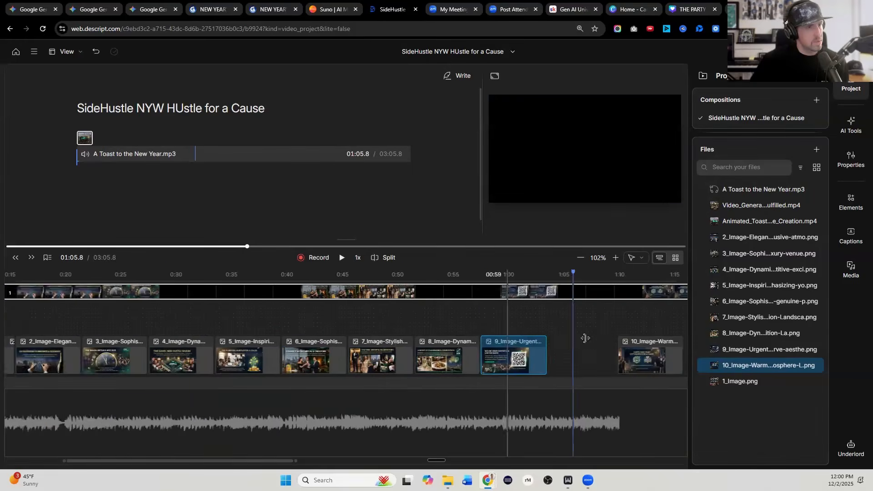
scroll(585, 337, right, 2)
drag(563, 342, 493, 339)
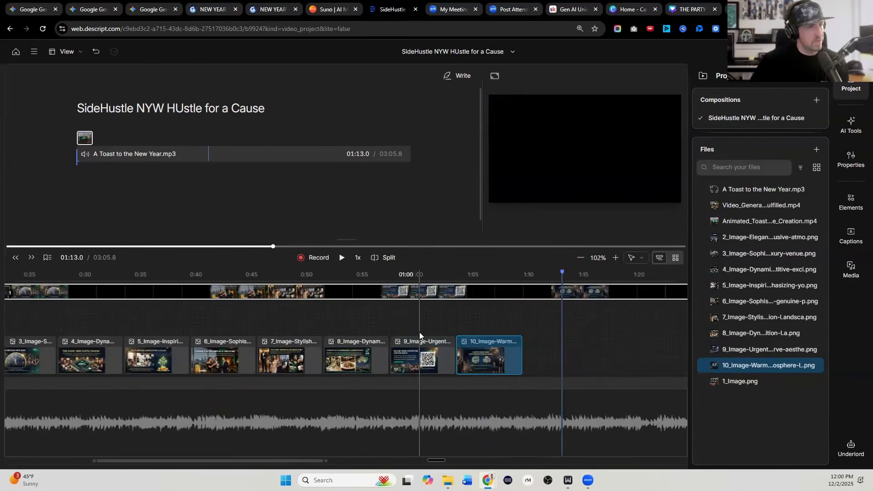
Enlarge the preview area, review the promo from its opening videos through the card images, and pause on the dress-code card.
scroll(419, 335, down, 3)
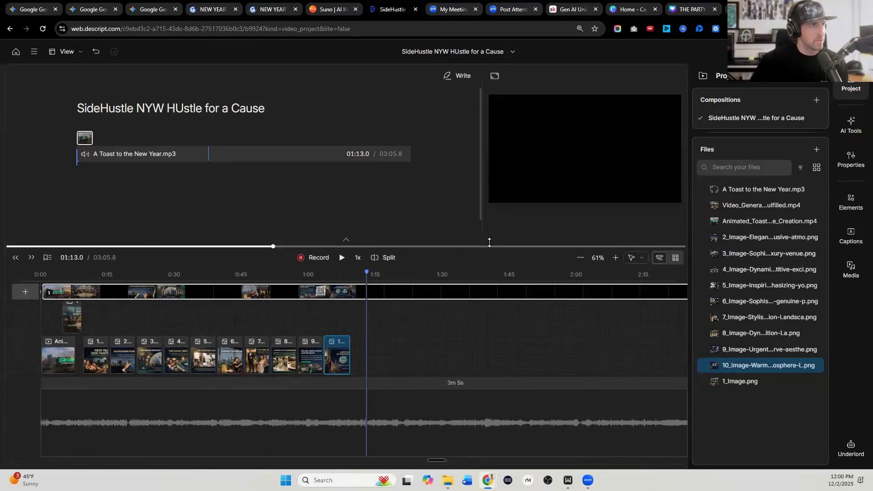
drag(479, 240, 478, 294)
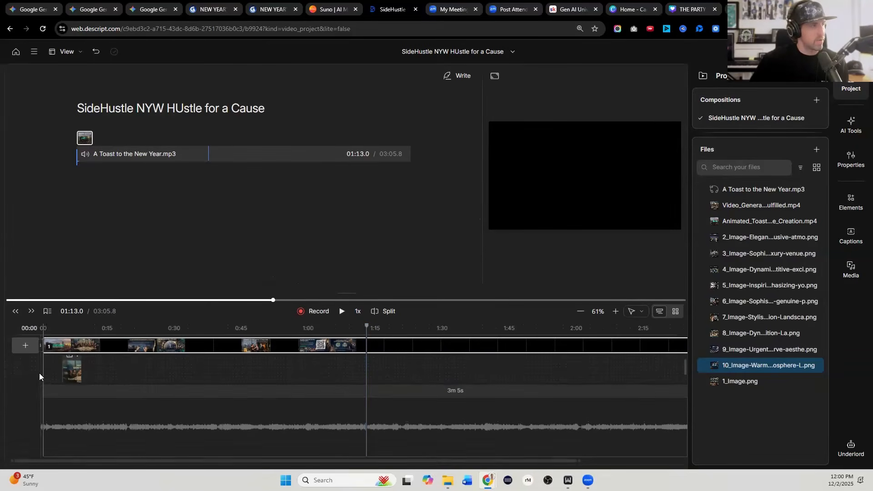
key(Home)
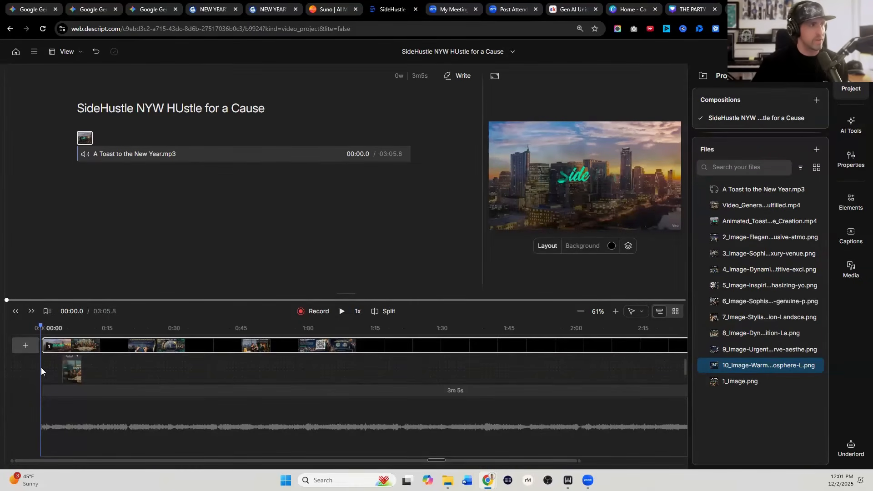
click(71, 349)
key(space)
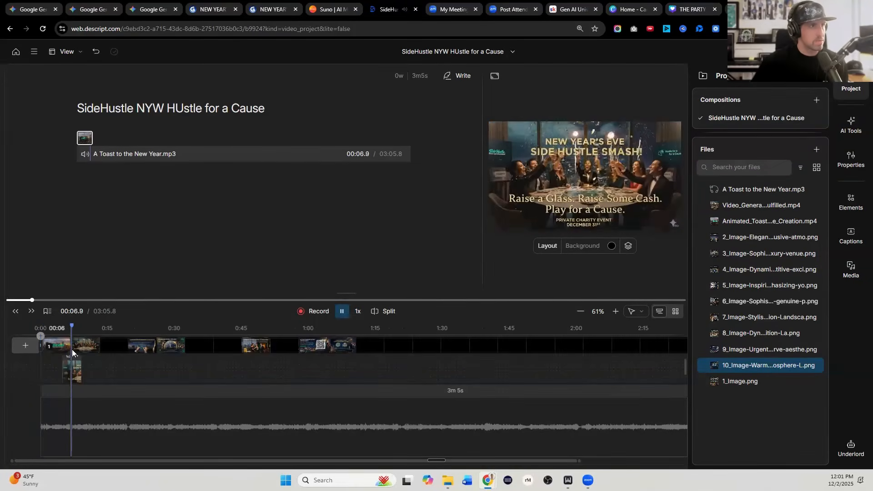
click(66, 348)
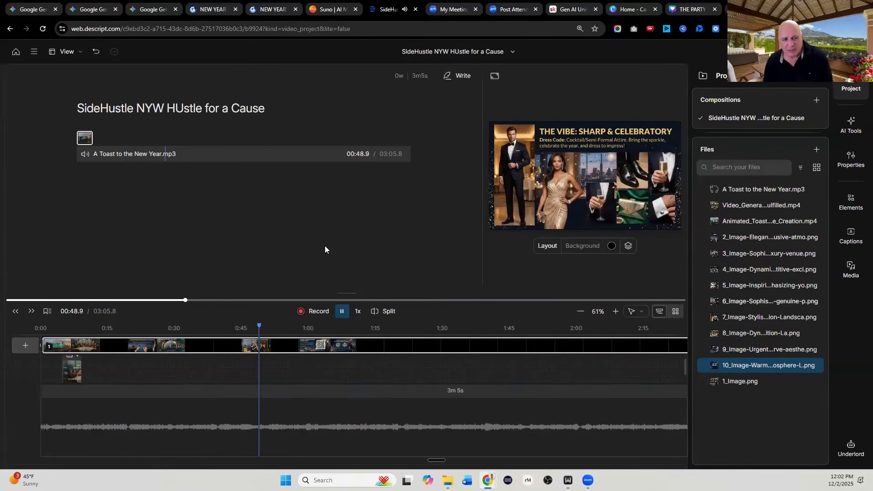
key(space)
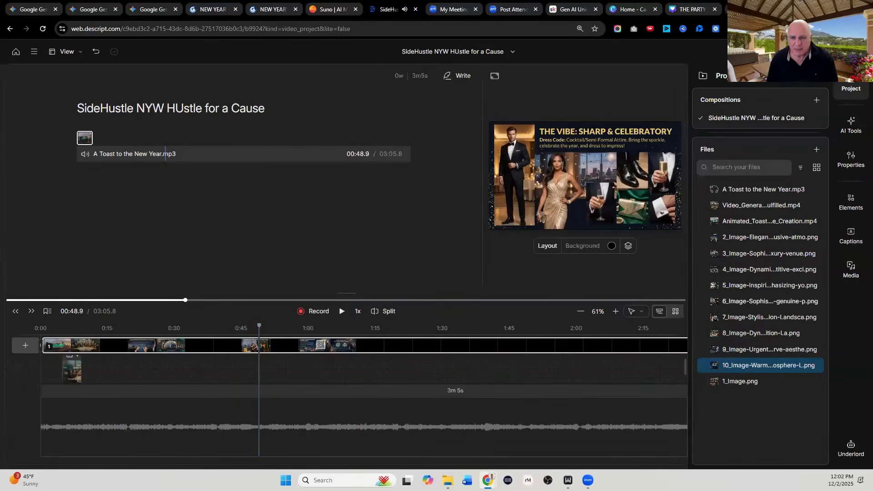